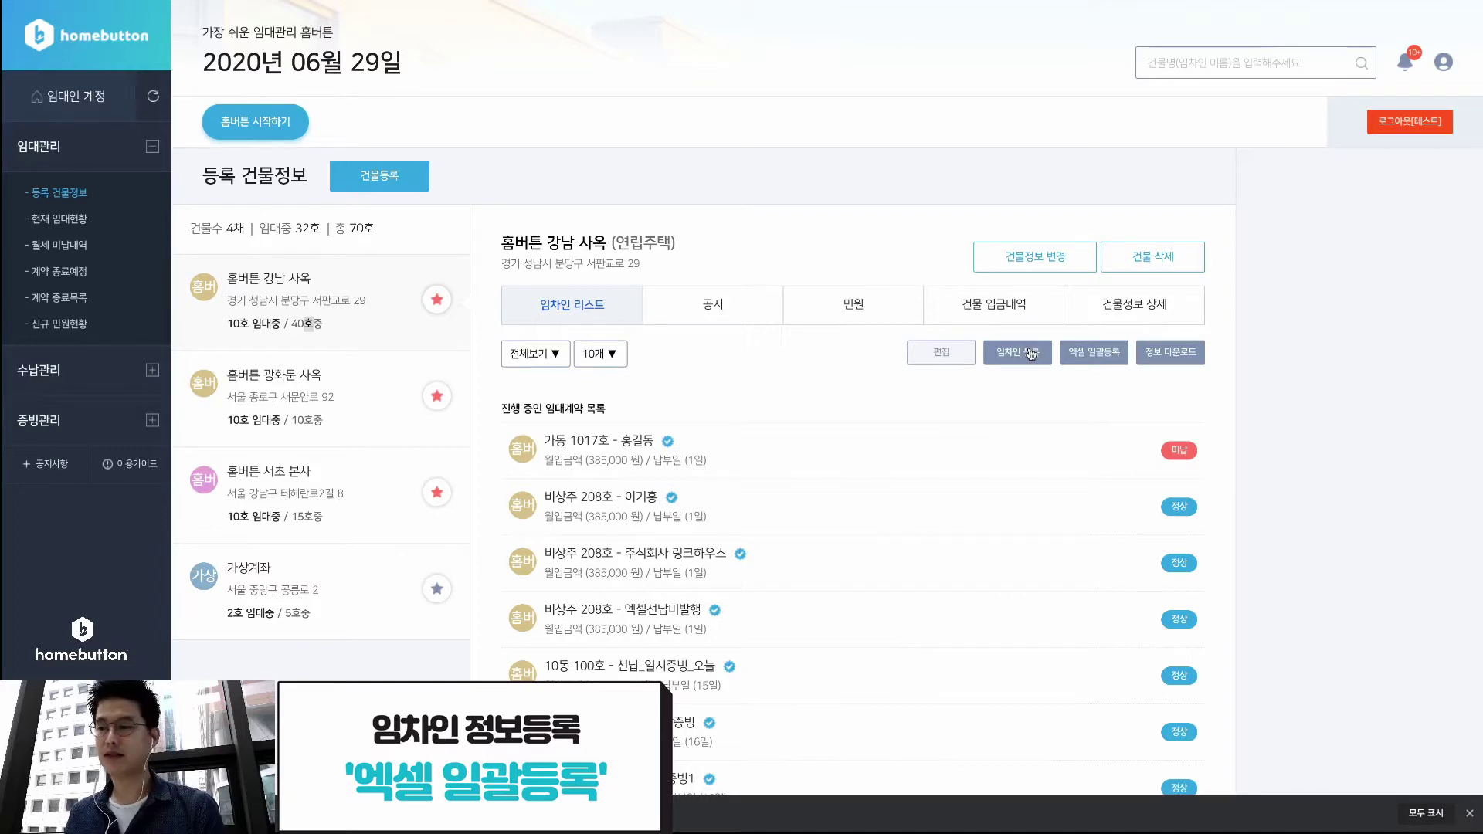
Open the Excel bulk tenant registration for the 홈버튼 강남 사옥 building and review its notes on the per-upload limit
click(1014, 364)
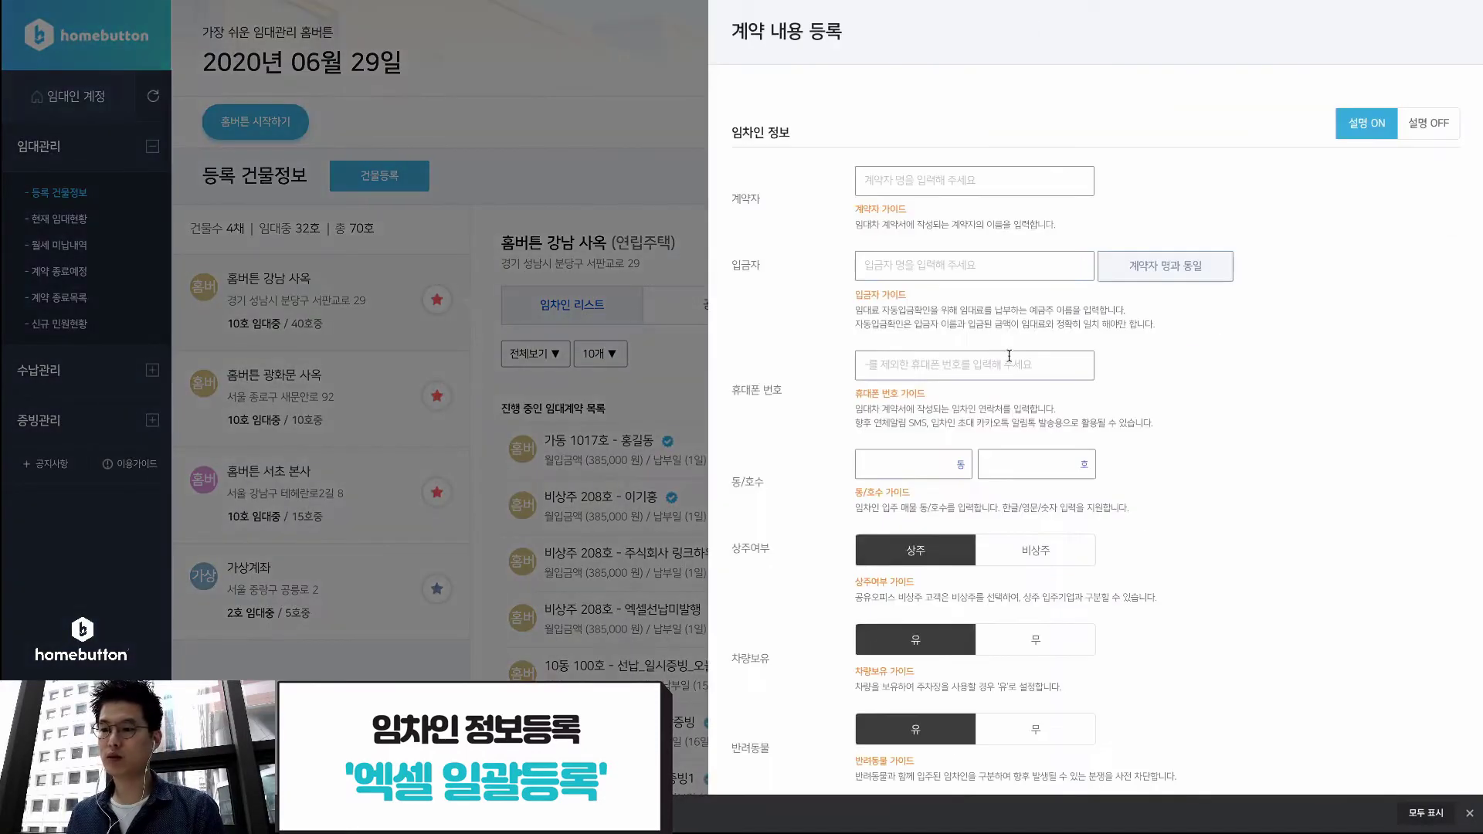
click(659, 41)
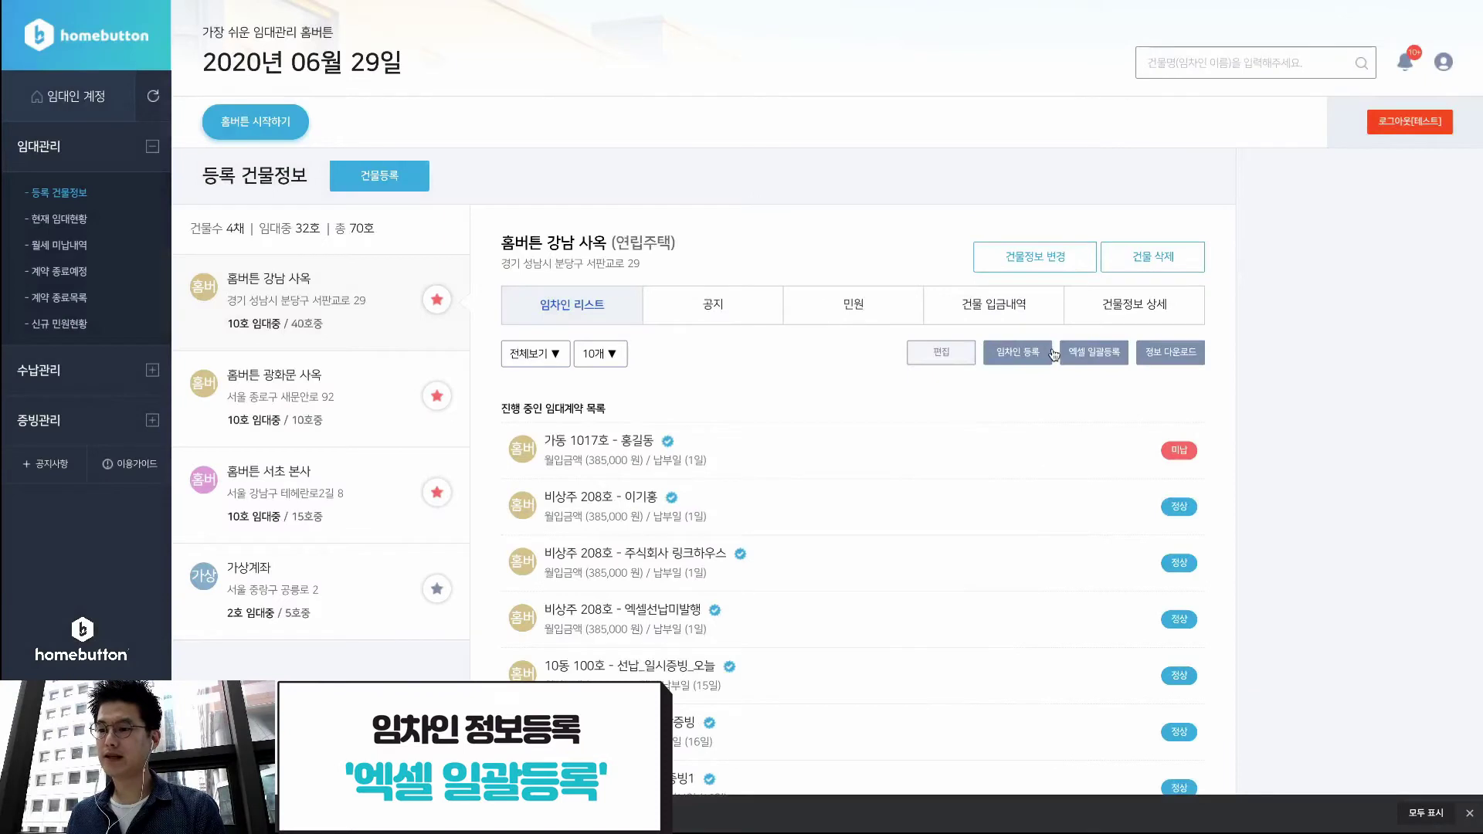
click(1094, 357)
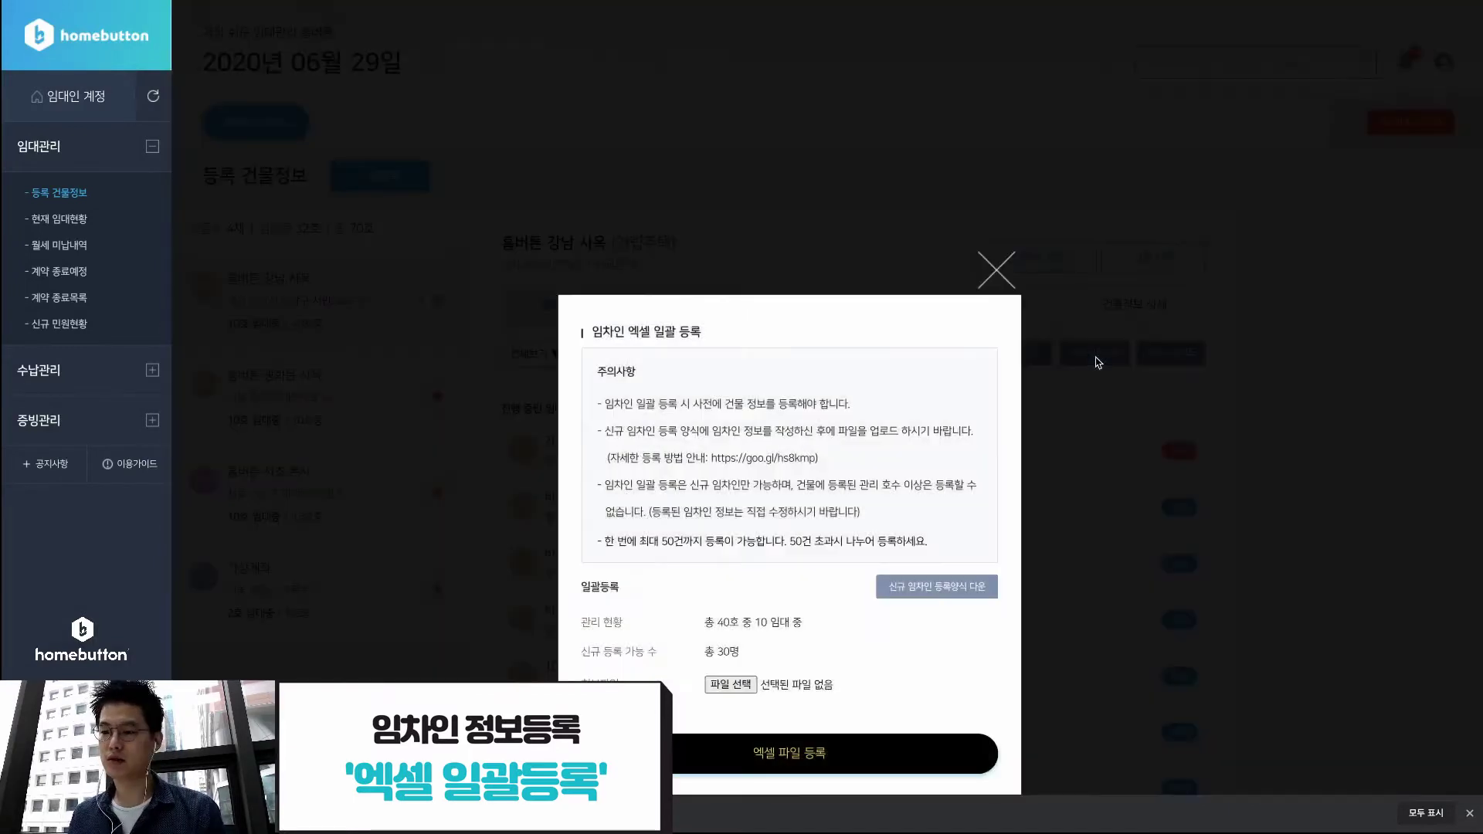
scroll(1094, 360, down, 1)
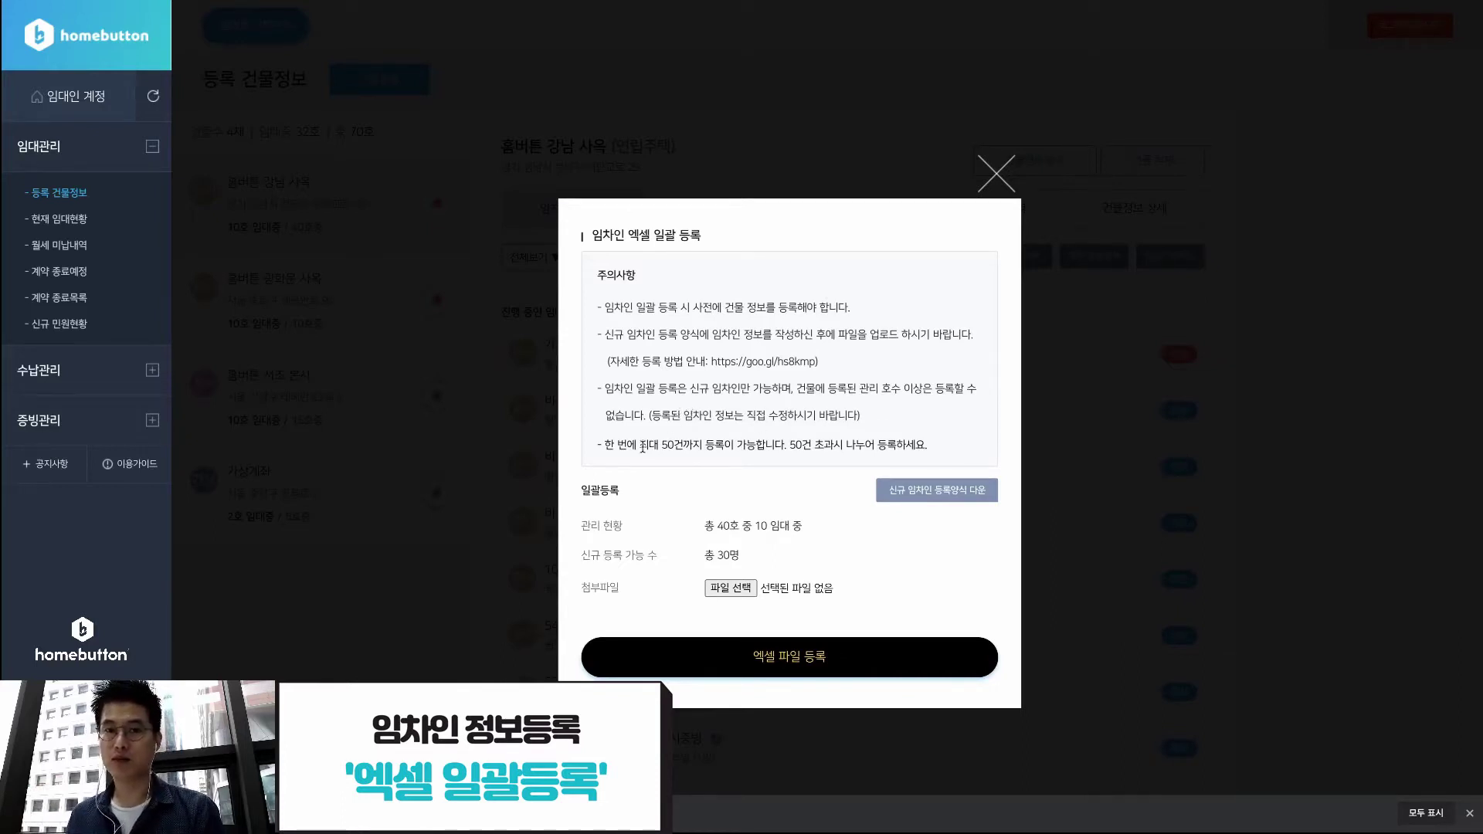
drag(640, 445, 700, 442)
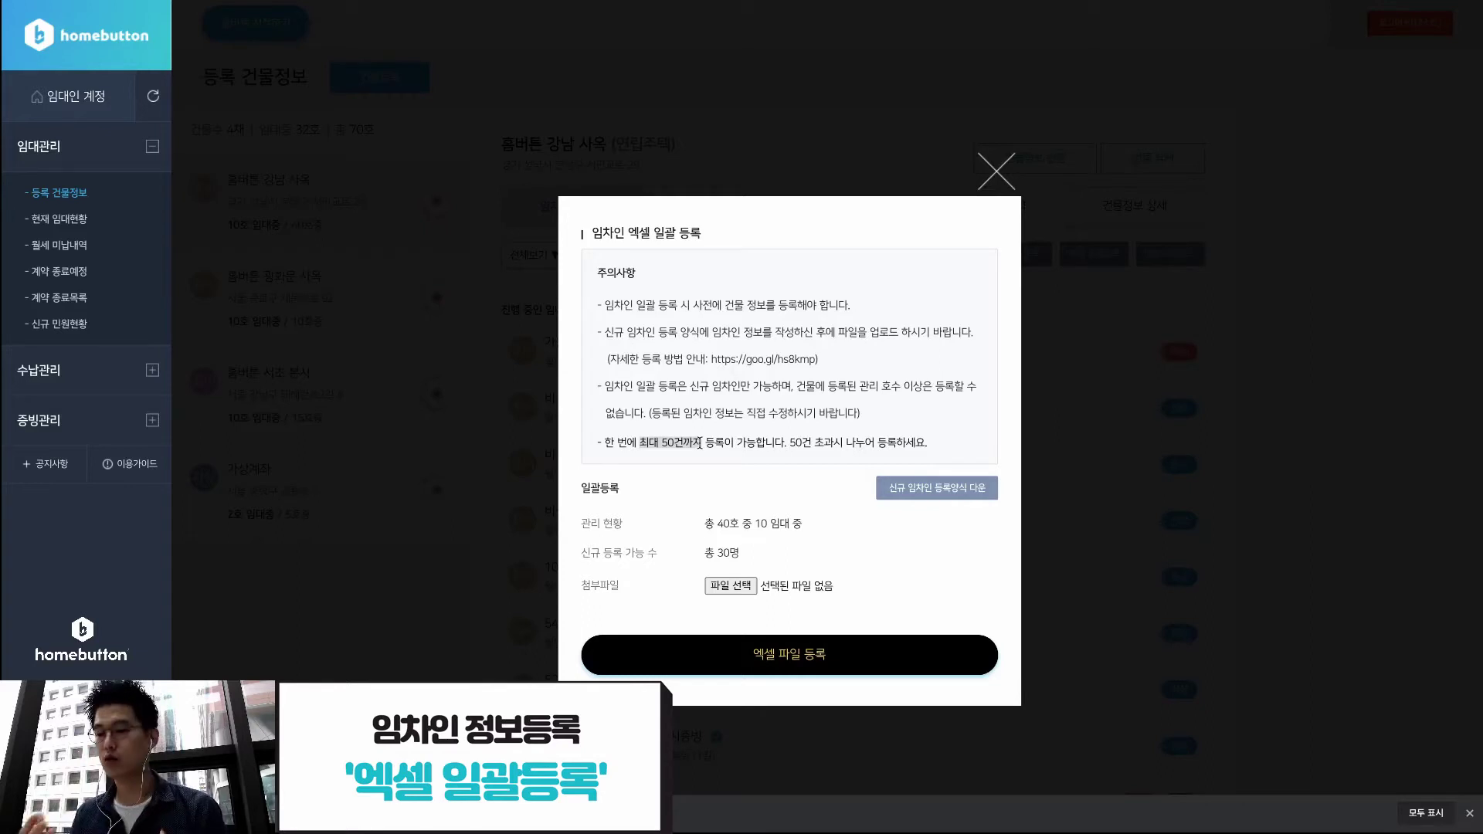
Check the managed-unit status and the number of new tenants that can be registered in the bulk registration dialog
scroll(699, 443, down, 1)
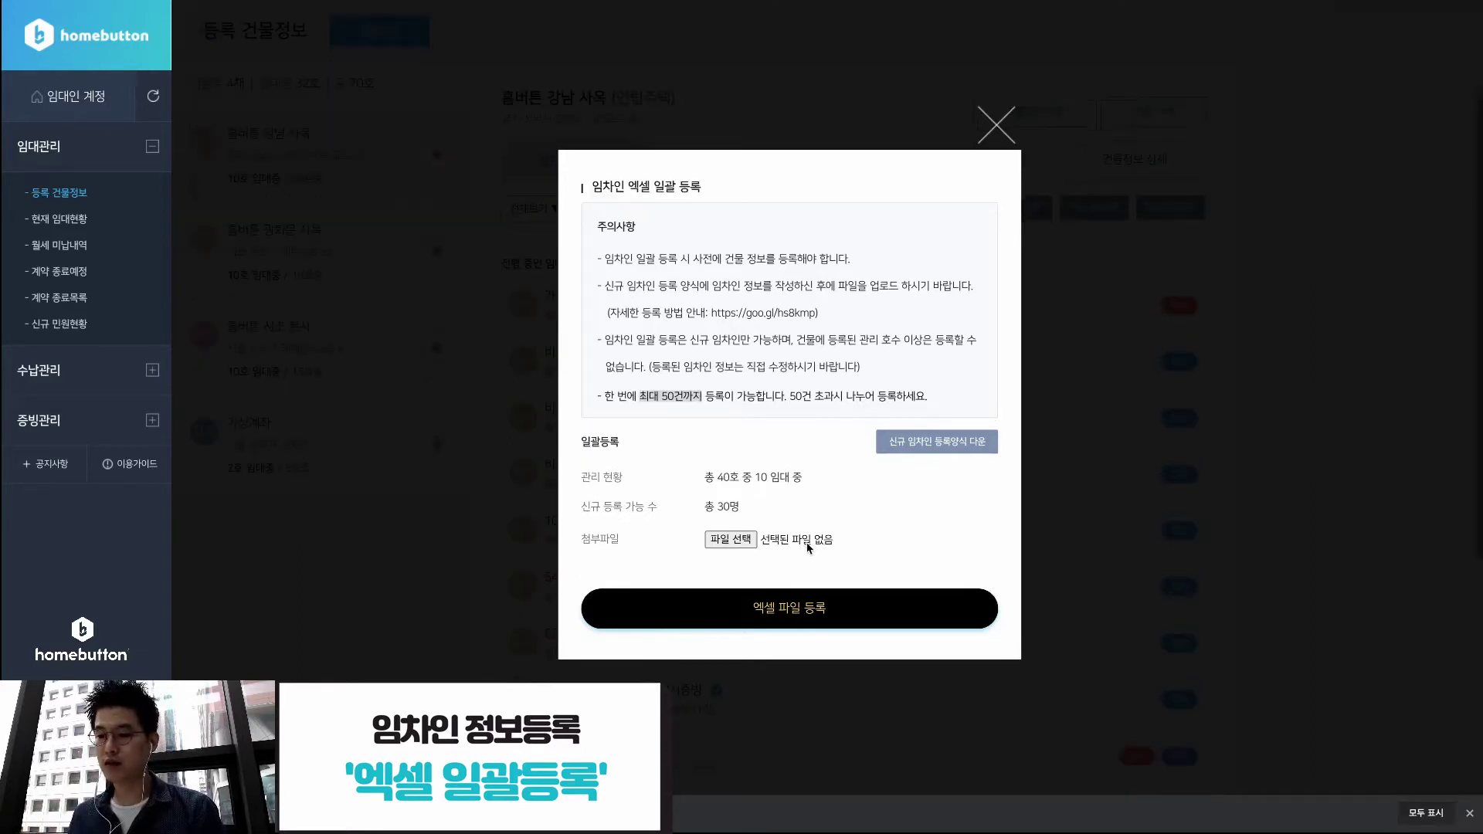
double_click(583, 480)
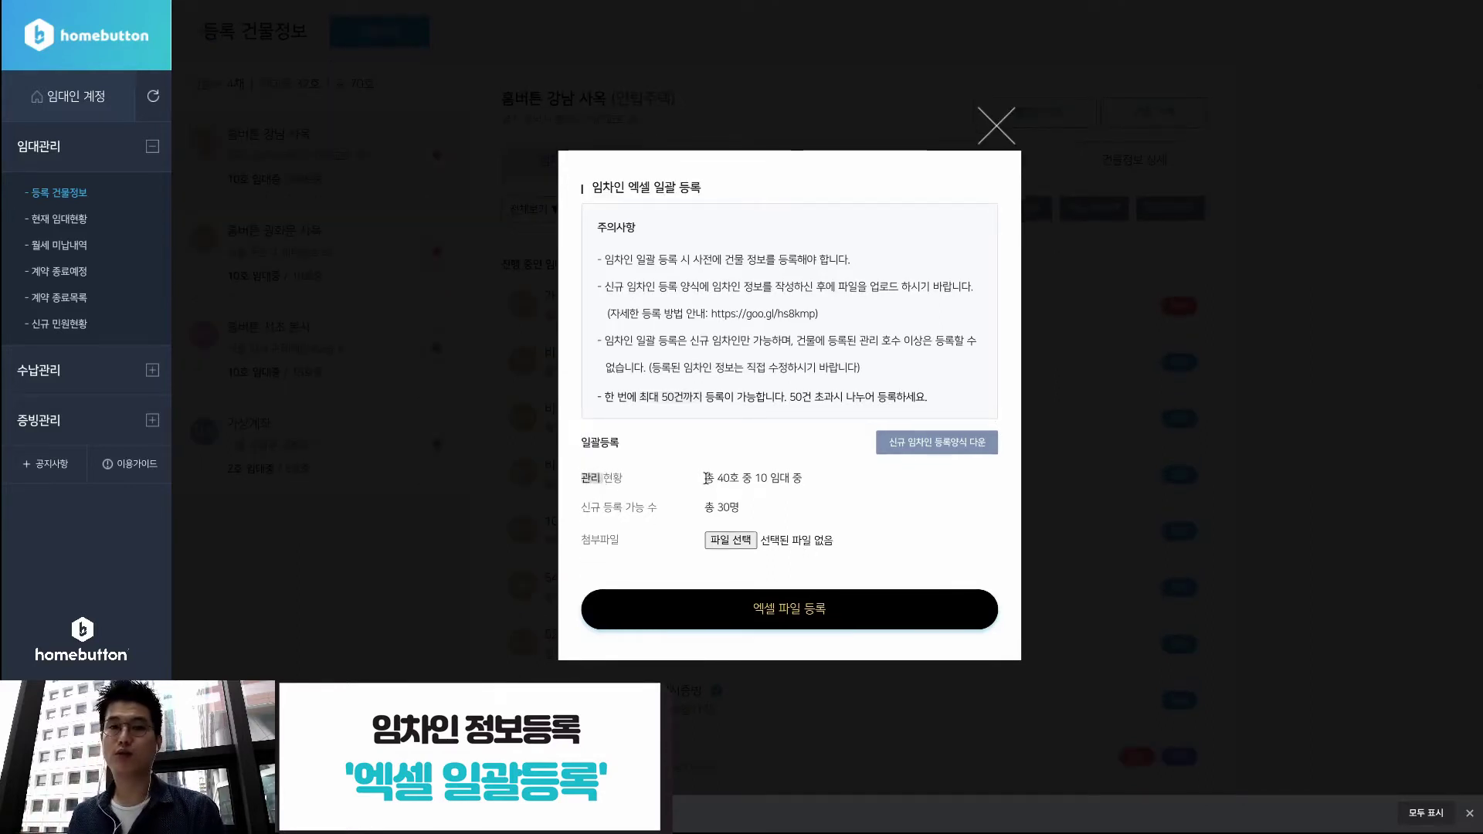
drag(706, 478, 789, 481)
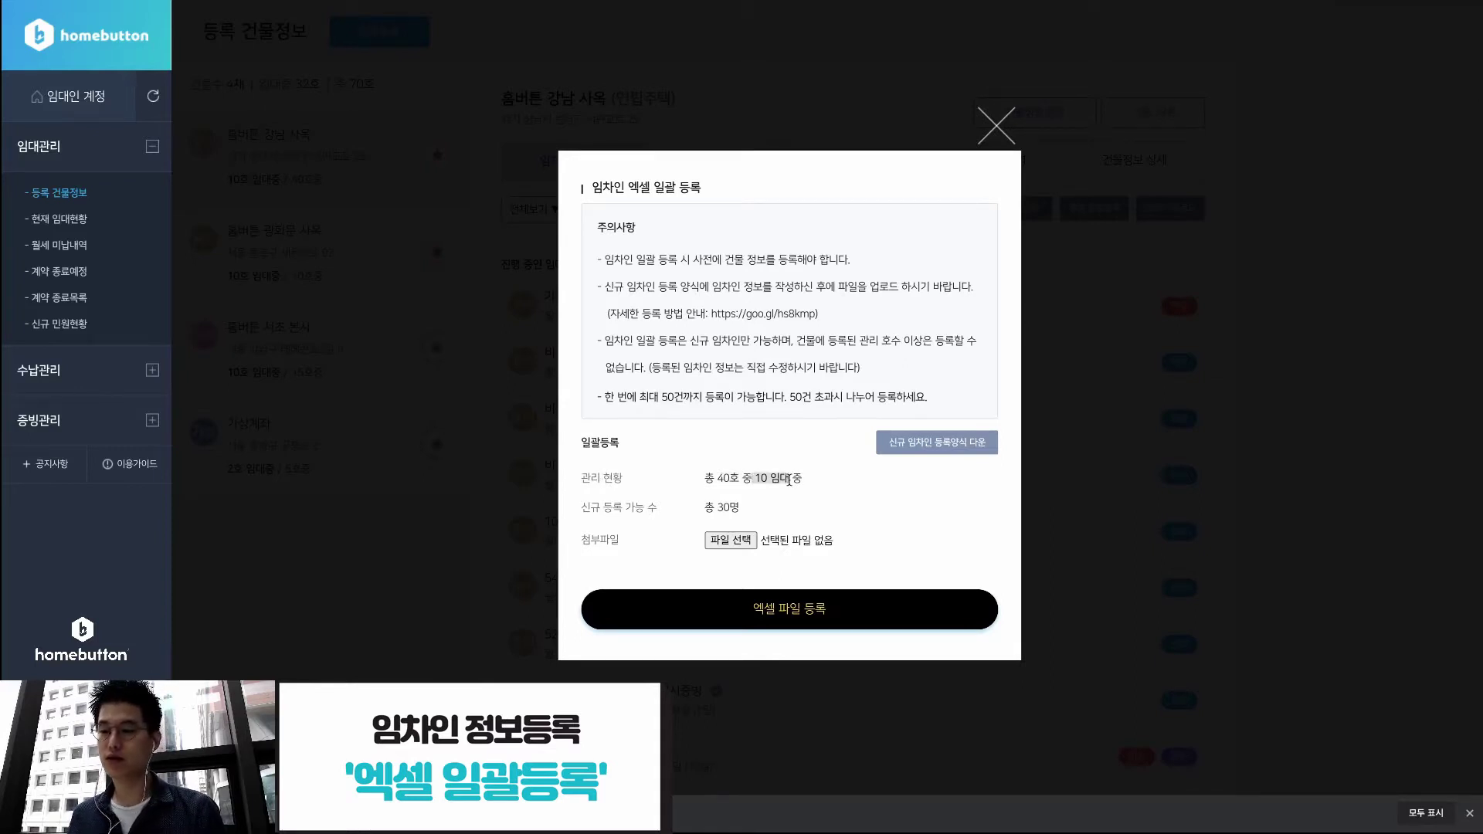
drag(714, 508, 749, 513)
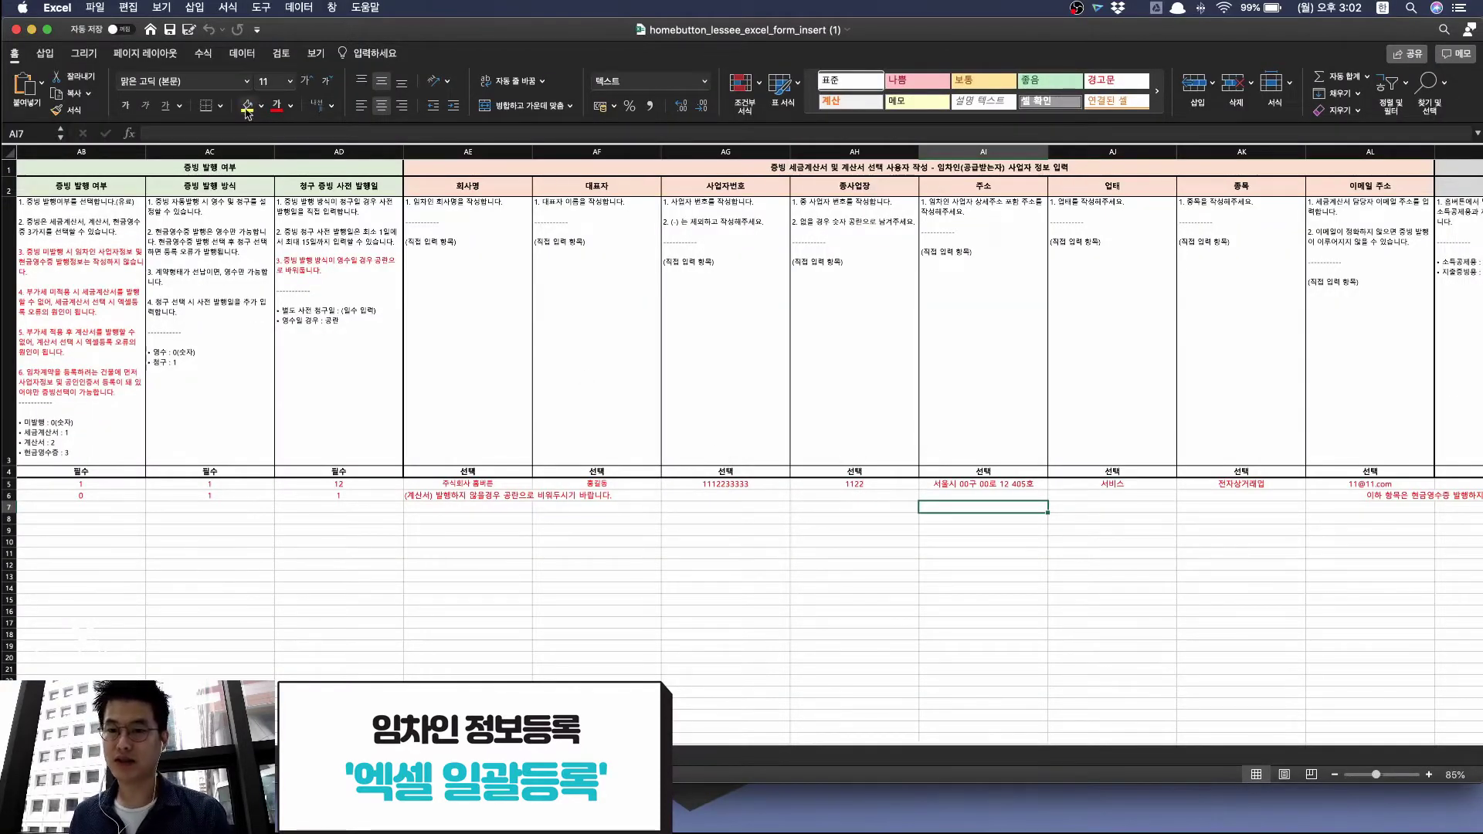
Switch to the homebutton_lessee_excel_form_insert workbook in Excel, show it full screen, and survey its columns from first to last
key(ctrl+super+f)
scroll(309, 204, left, 5)
scroll(312, 204, left, 20)
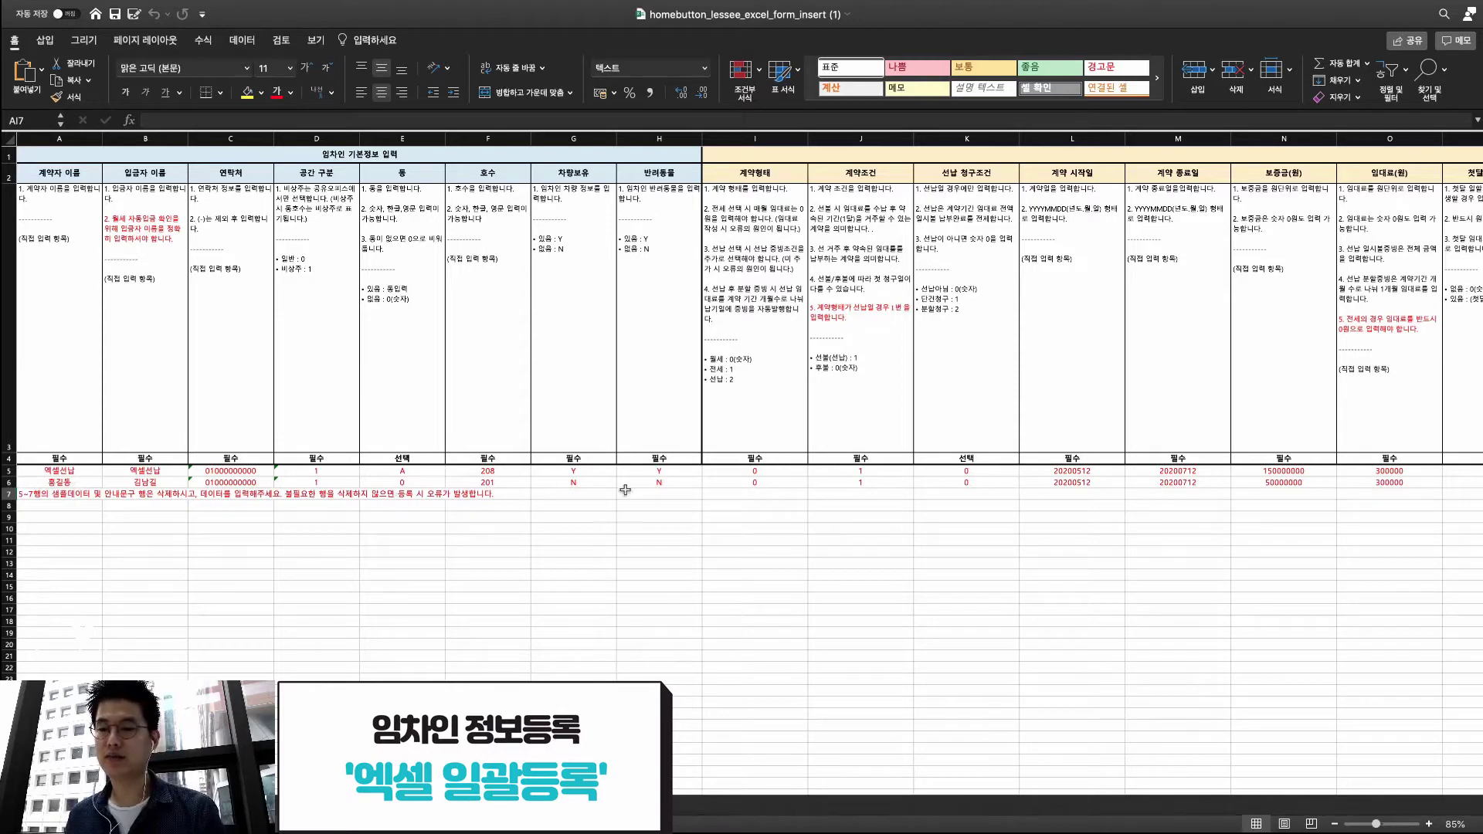
scroll(783, 482, right, 15)
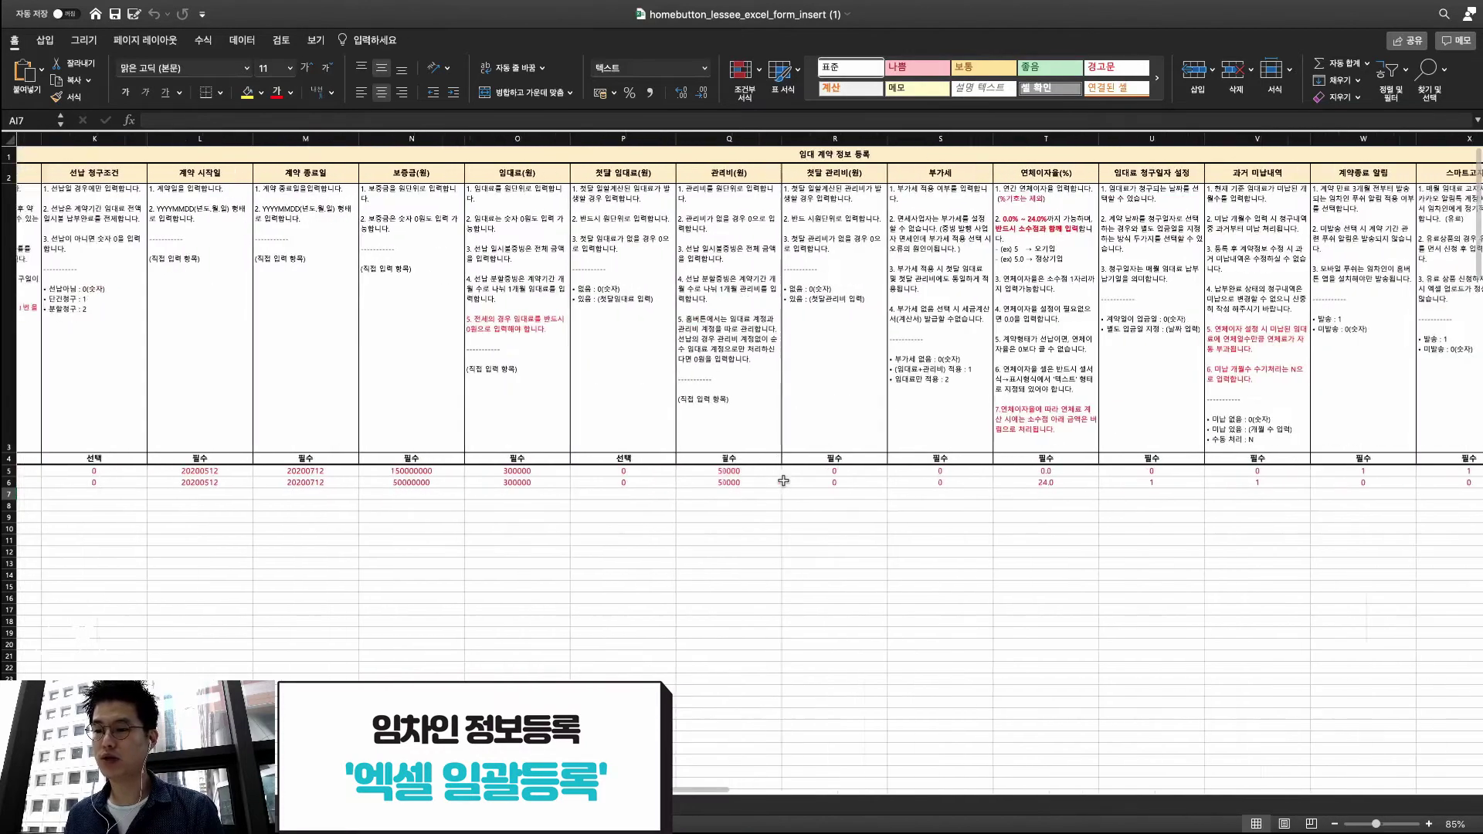
scroll(783, 480, right, 12)
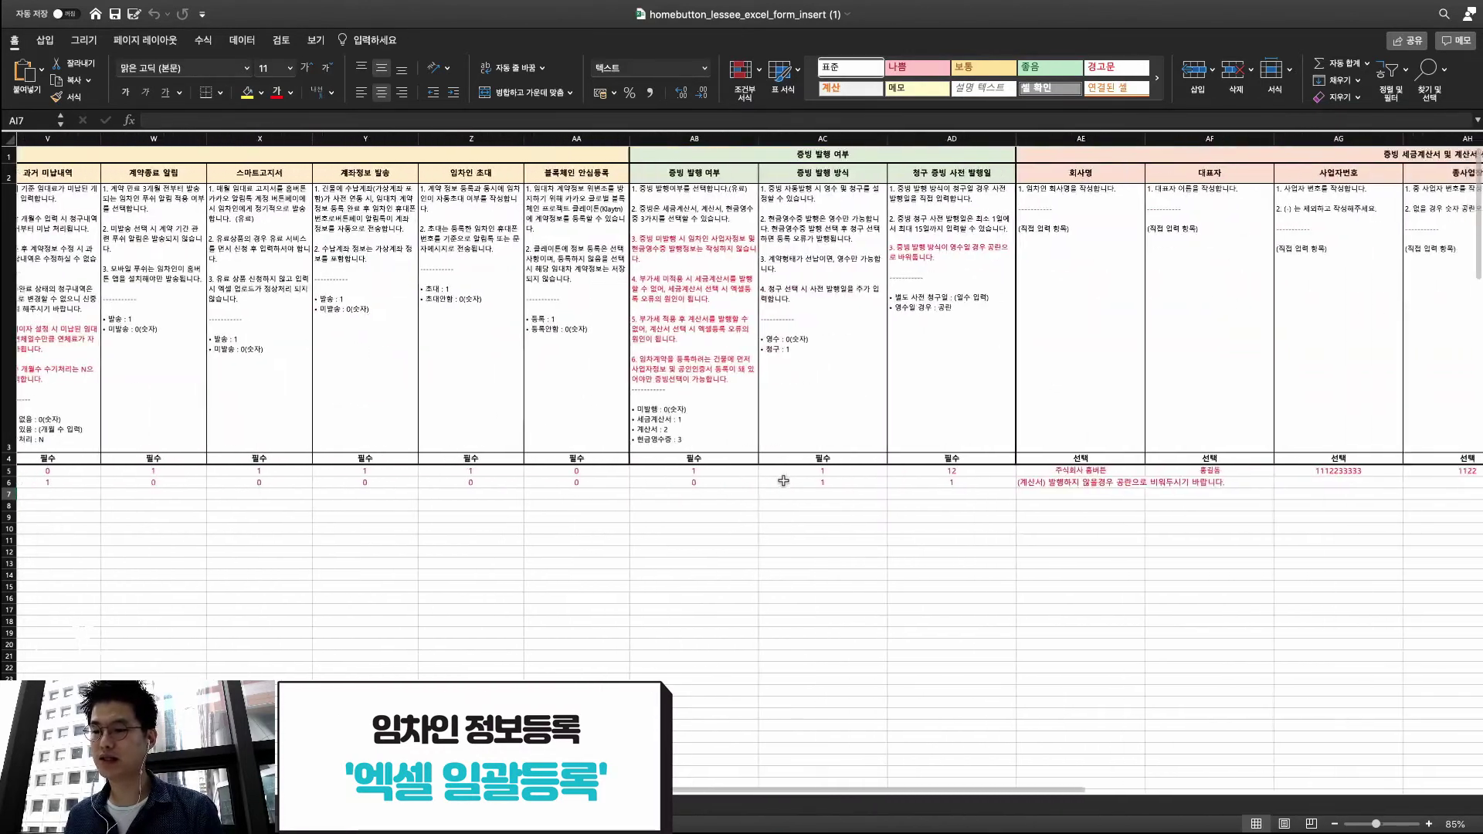
scroll(784, 481, right, 8)
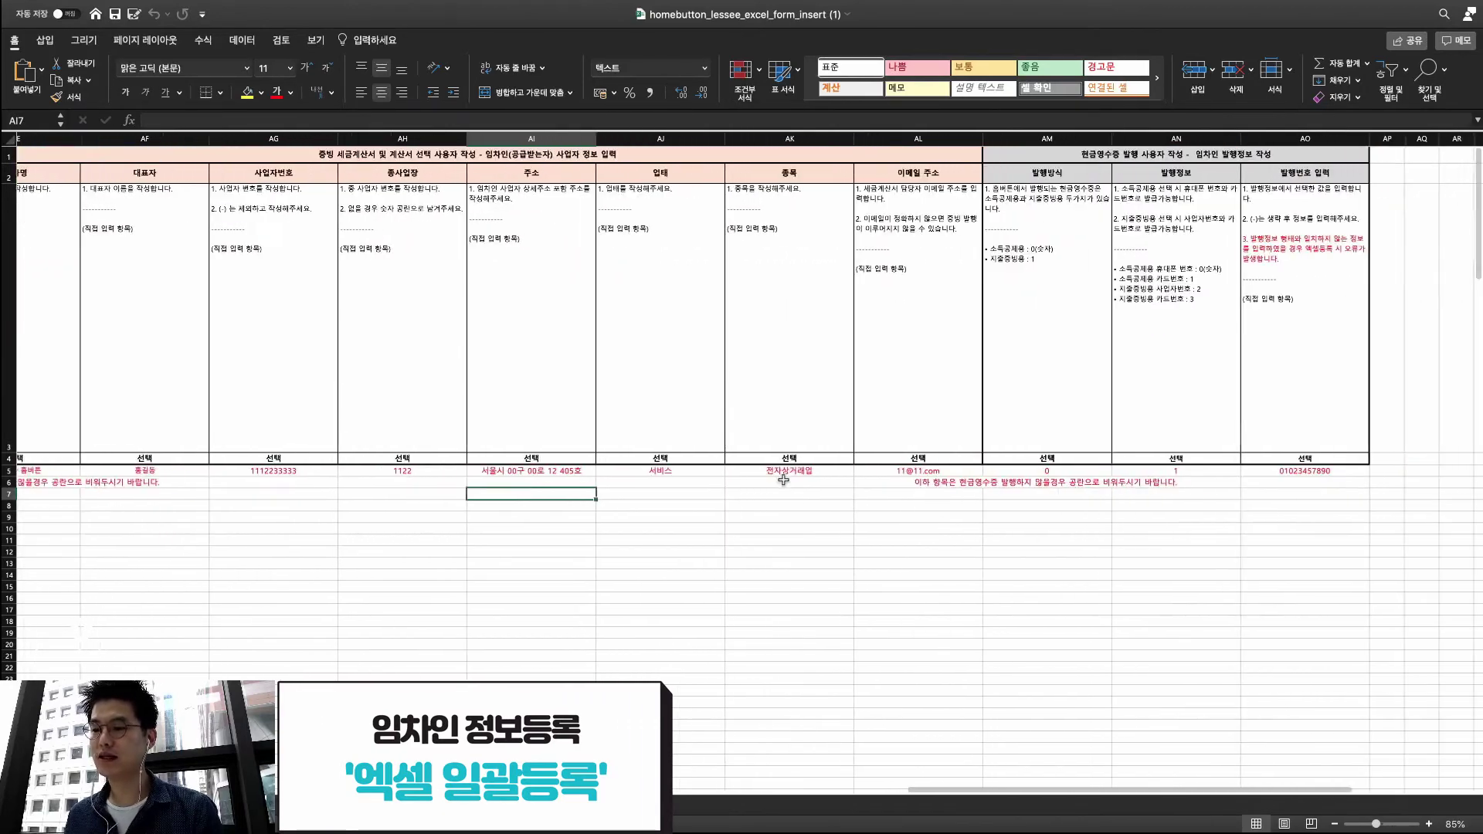
scroll(784, 481, left, 20)
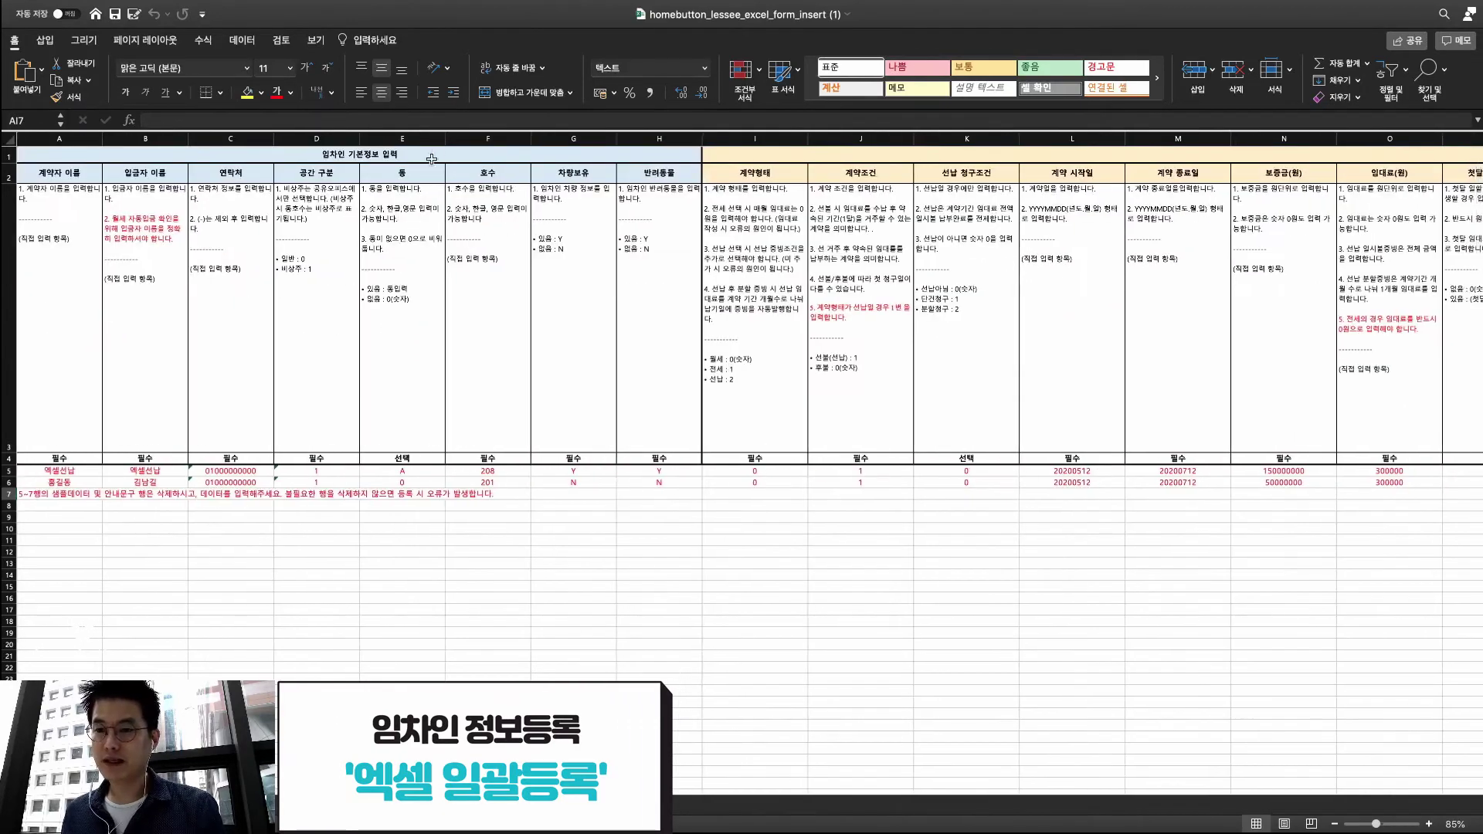
Examine the 임차인 기본정보 입력 and 임대 계약 정보 등록 sections of the template with their column guides
drag(443, 152, 478, 263)
scroll(745, 244, right, 5)
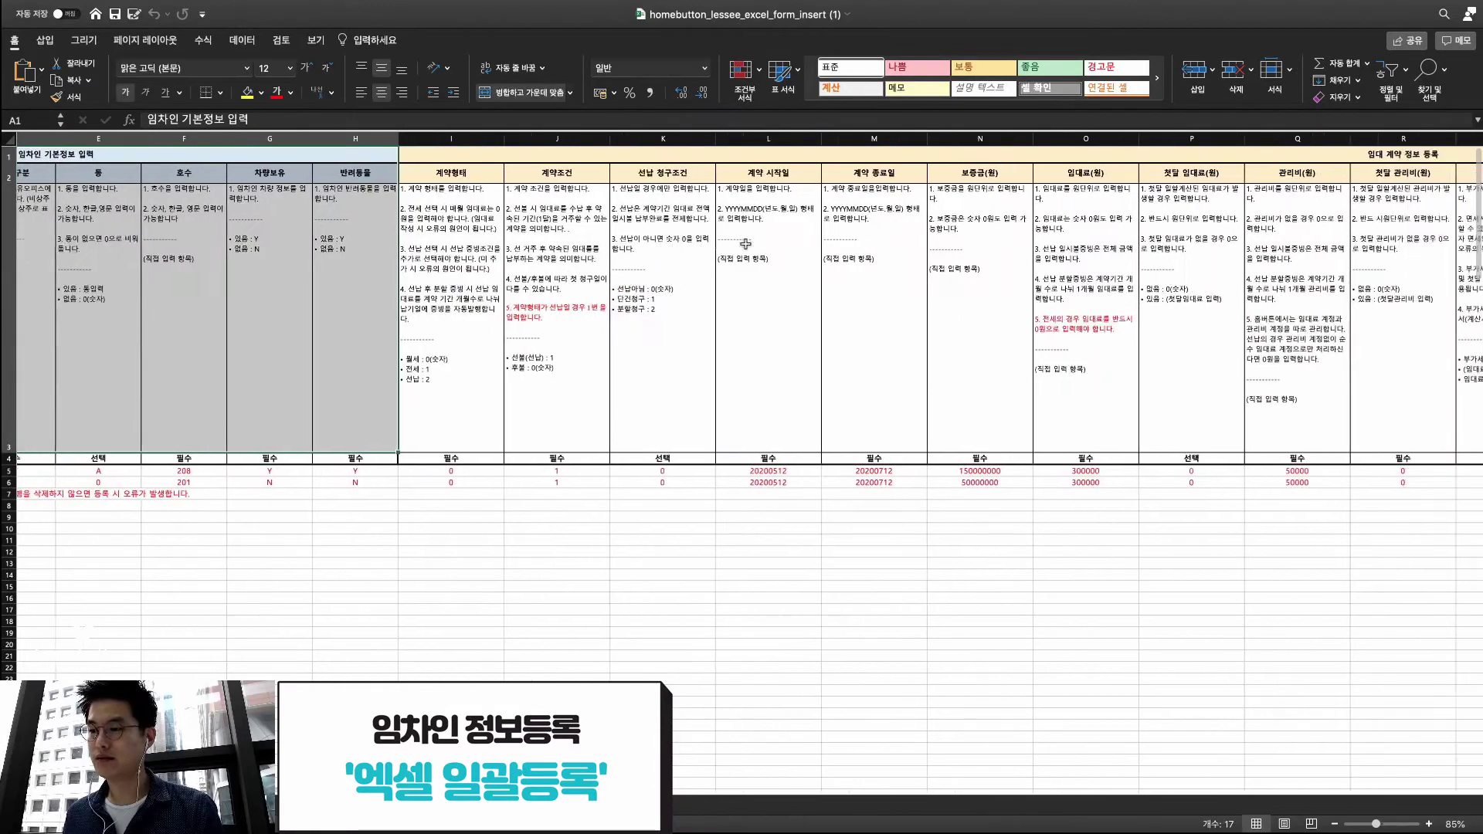
scroll(744, 245, right, 3)
drag(996, 155, 996, 198)
scroll(996, 198, right, 10)
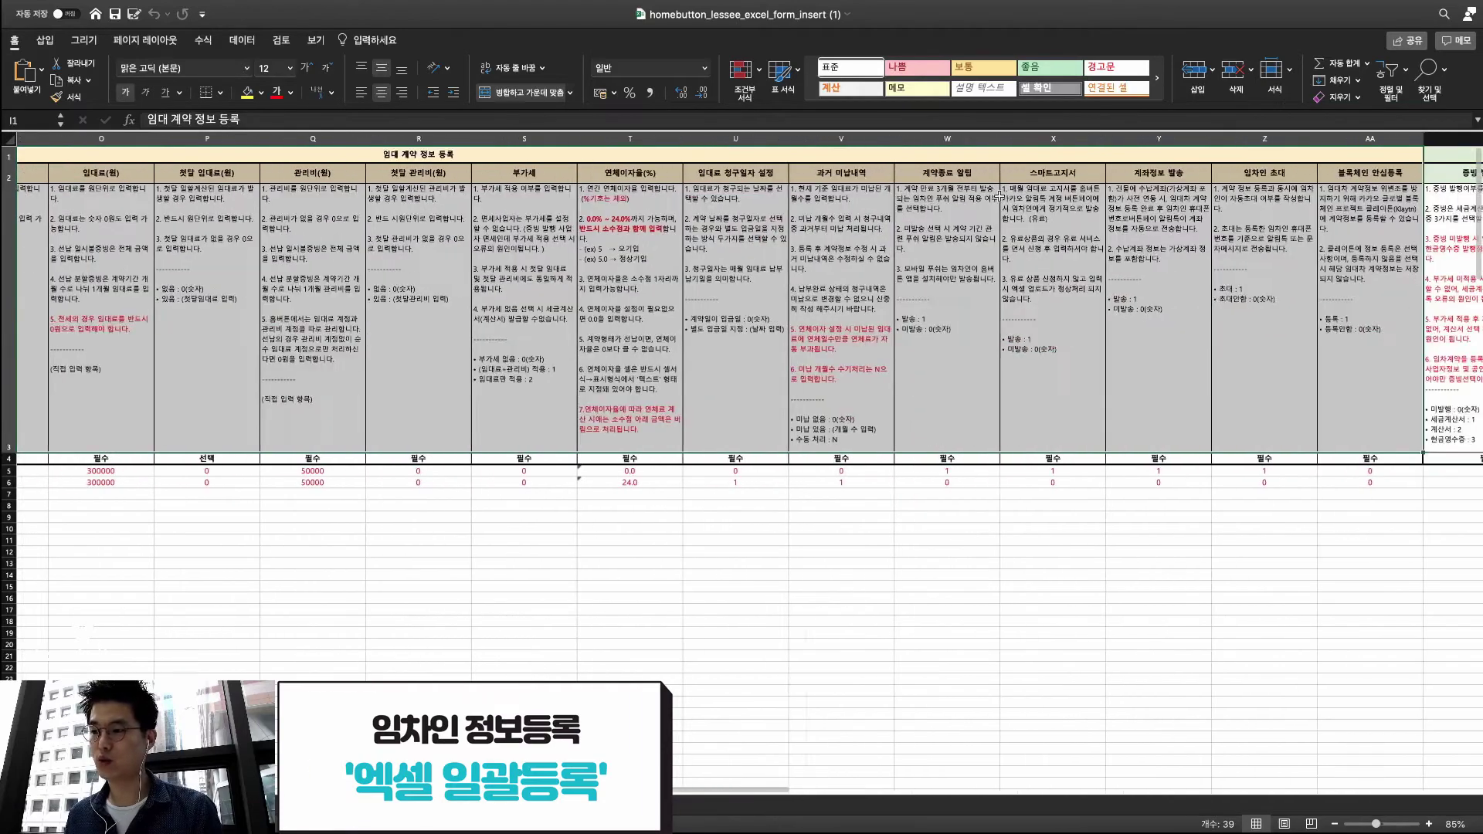
Examine the proof issuance, tax invoice business information and cash receipt sections, including the row 6 note on leaving fields blank
click(1047, 152)
scroll(1073, 179, right, 3)
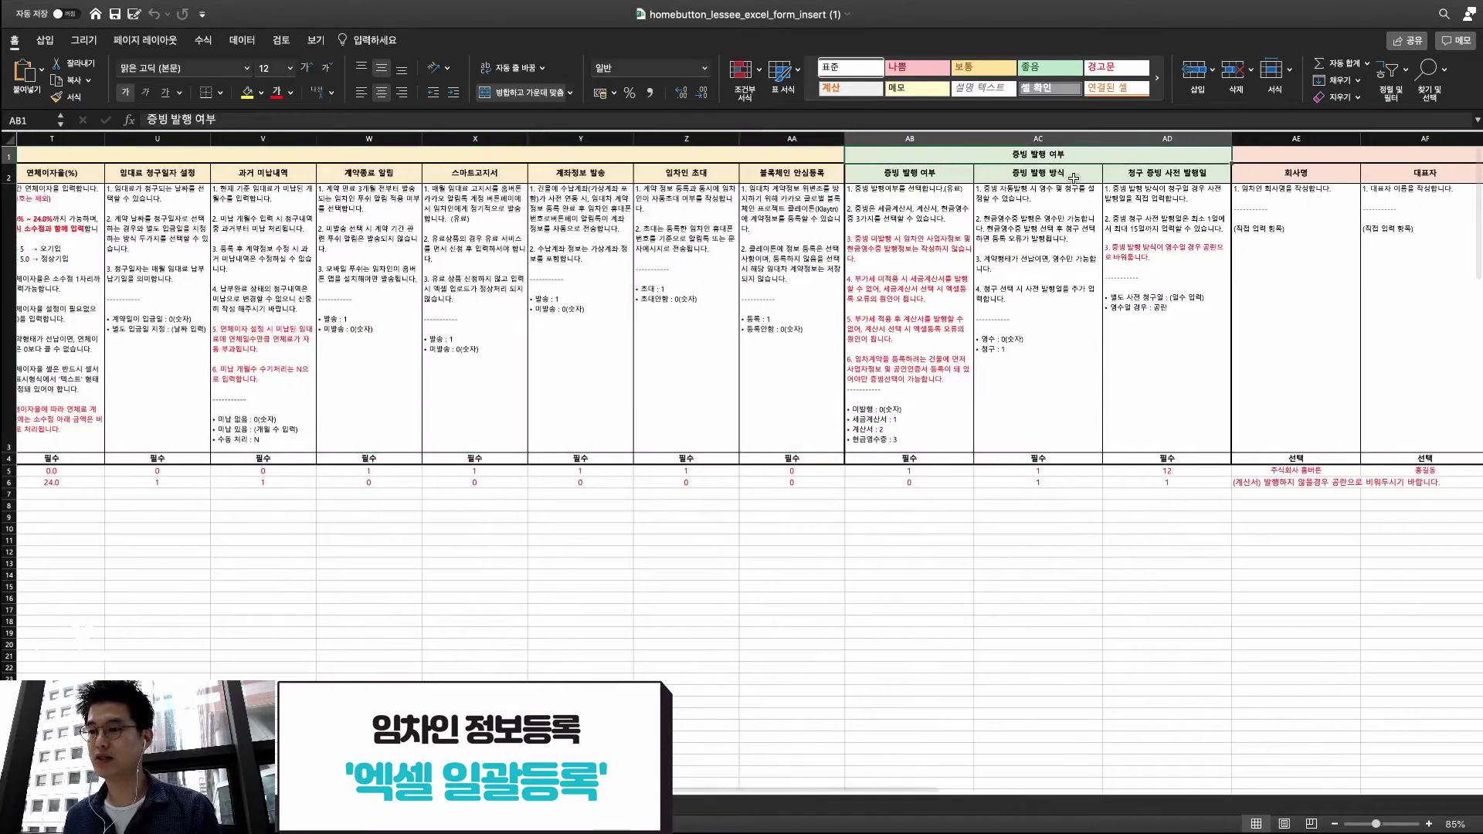
click(1072, 154)
scroll(1073, 155, right, 6)
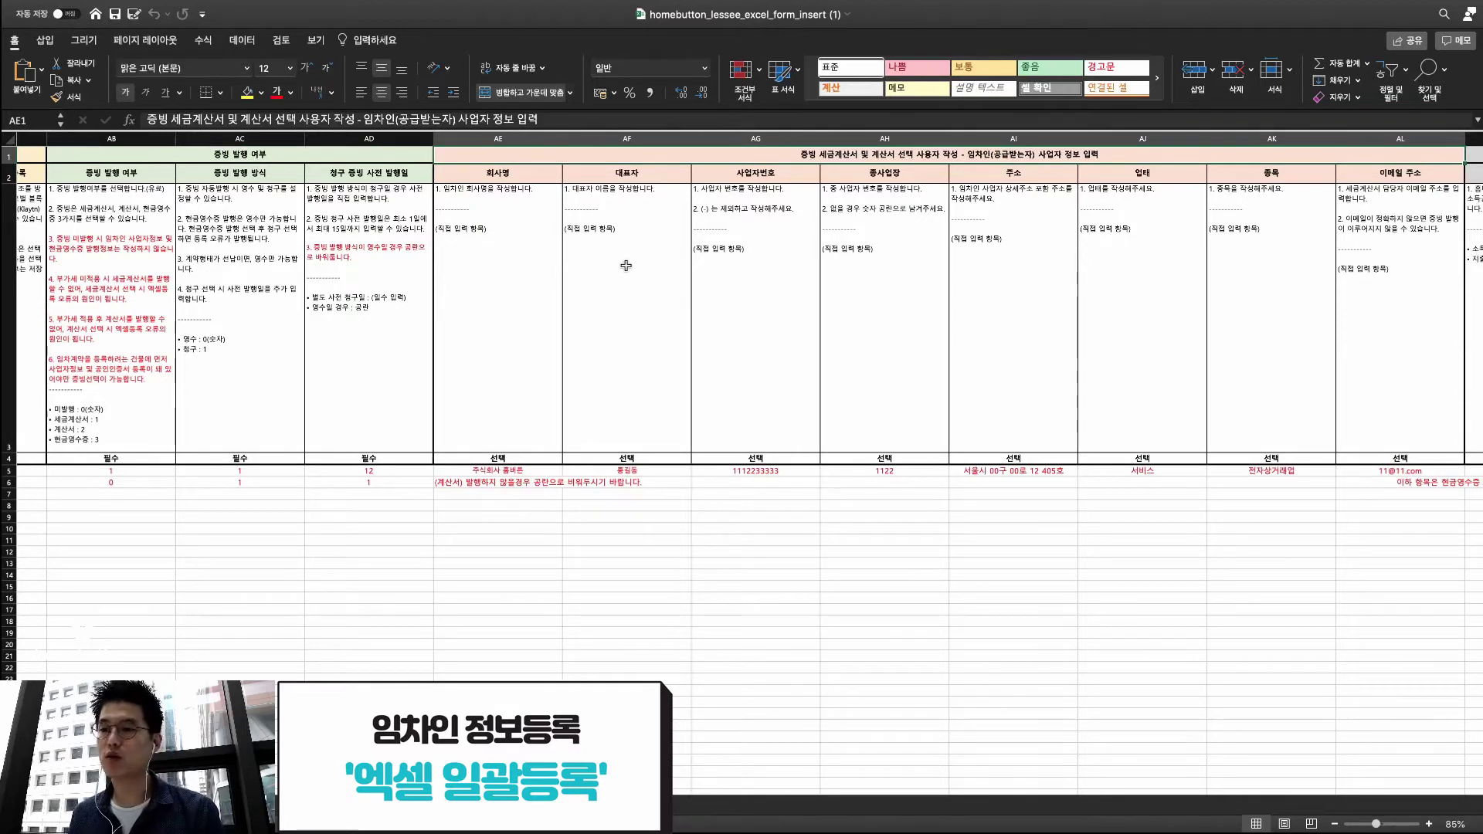
scroll(625, 265, right, 1)
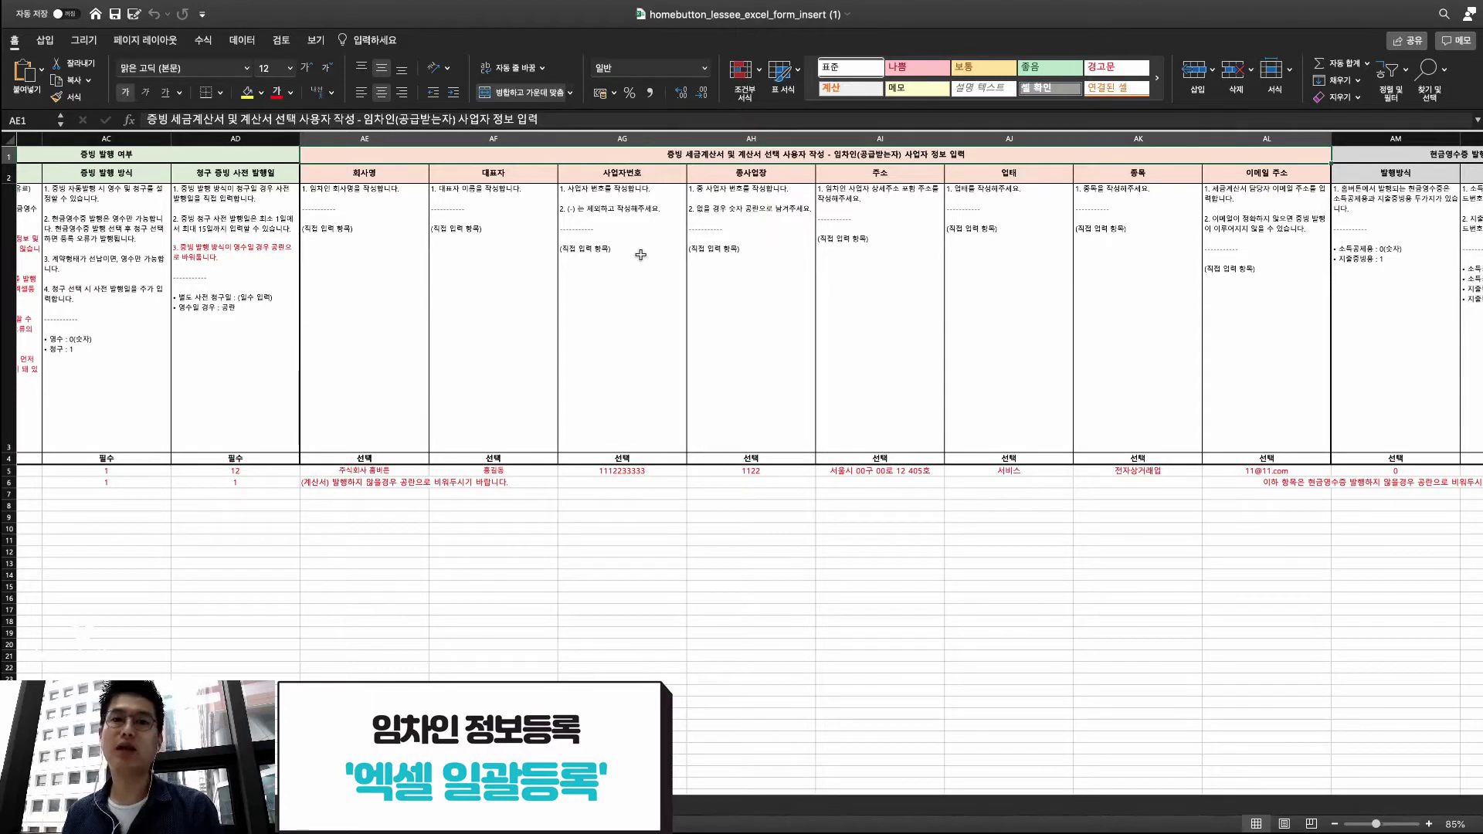
click(401, 483)
scroll(416, 473, right, 8)
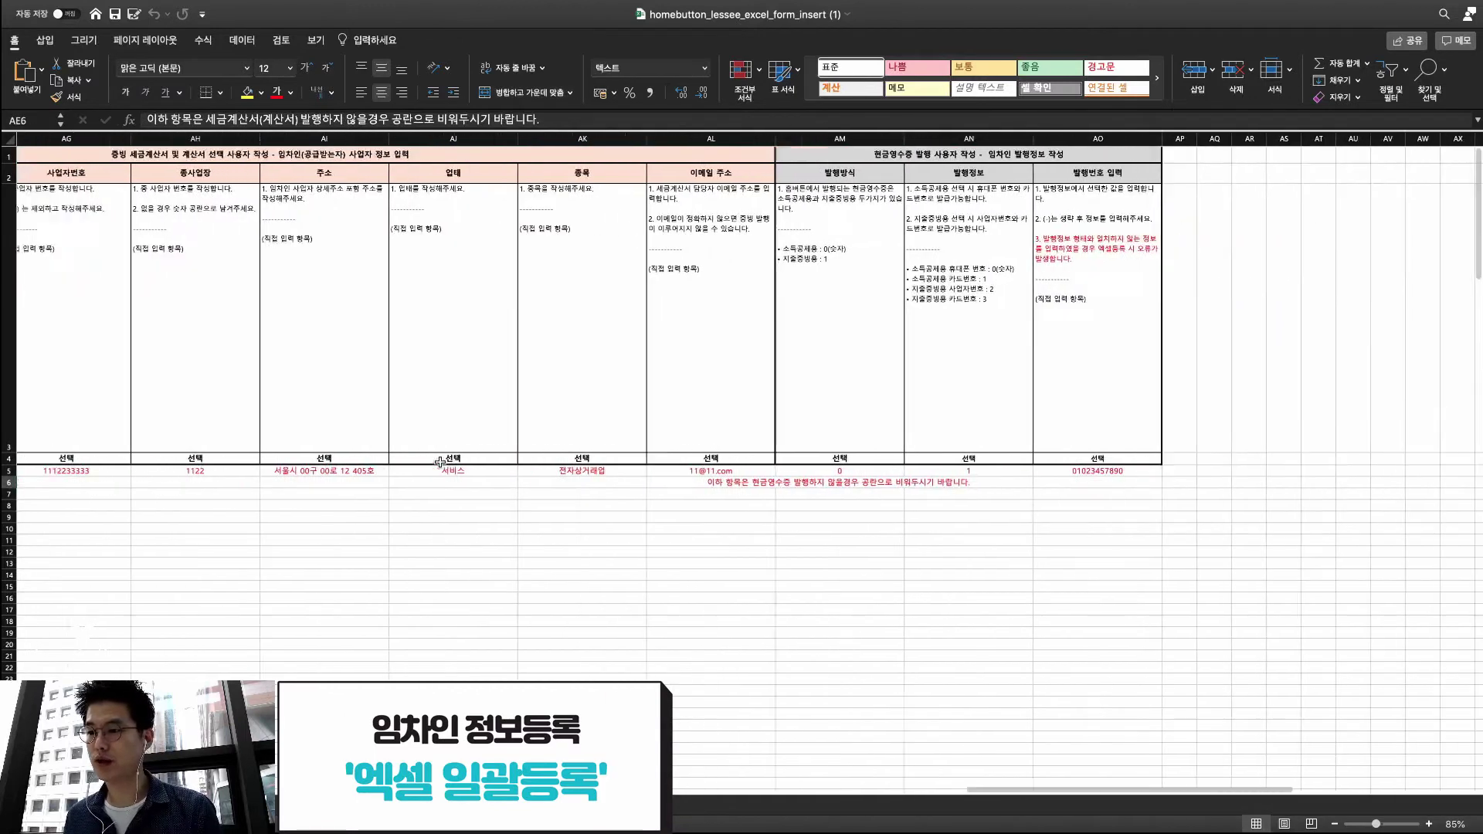
click(976, 147)
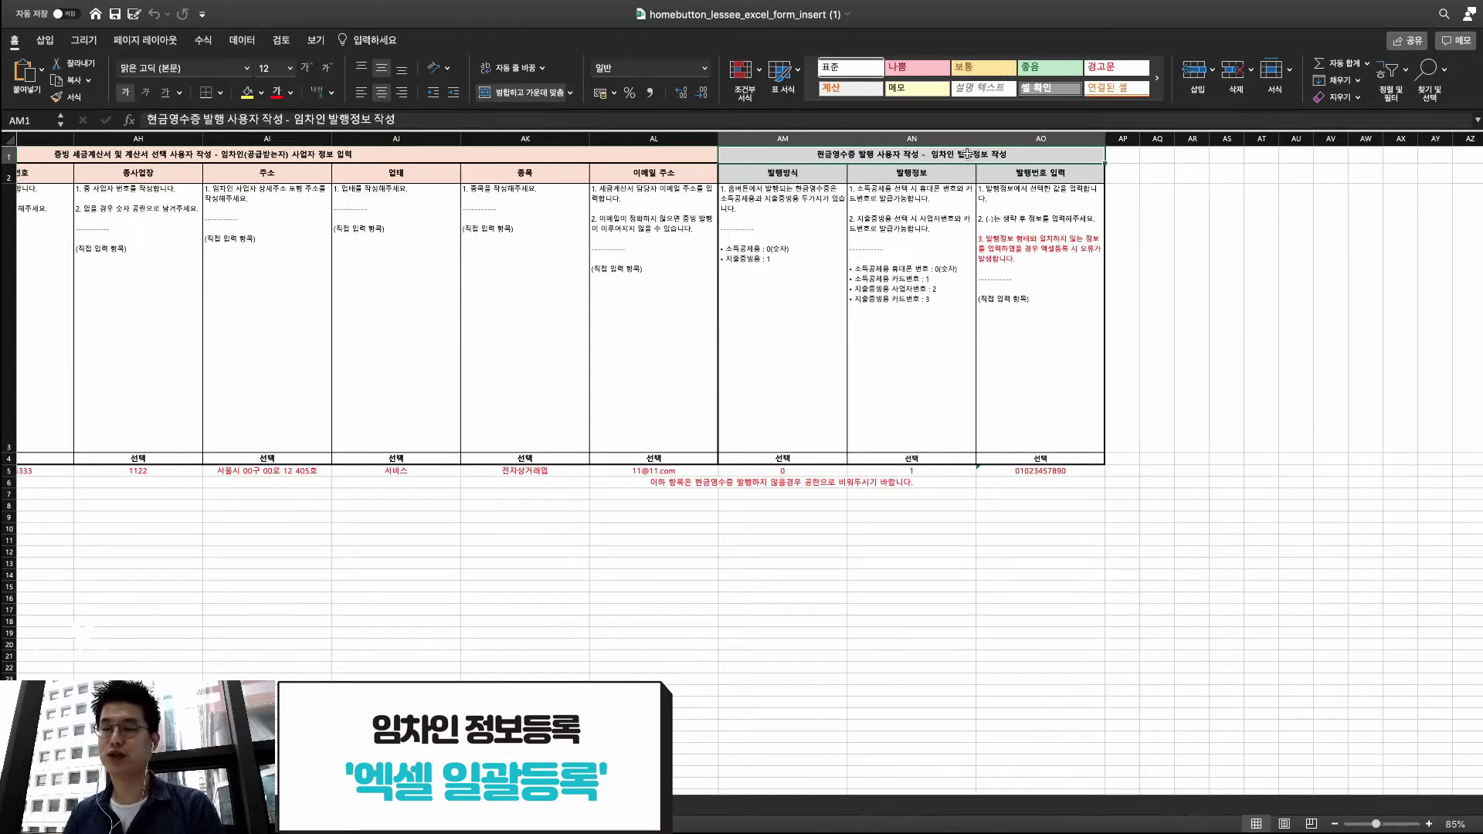
Review the lease contract option columns from 블록체인 안심등록 back through 임차인 초대, 계좌정보 발송 and 스마트고지서 to 계약종료 알림
scroll(967, 153, left, 15)
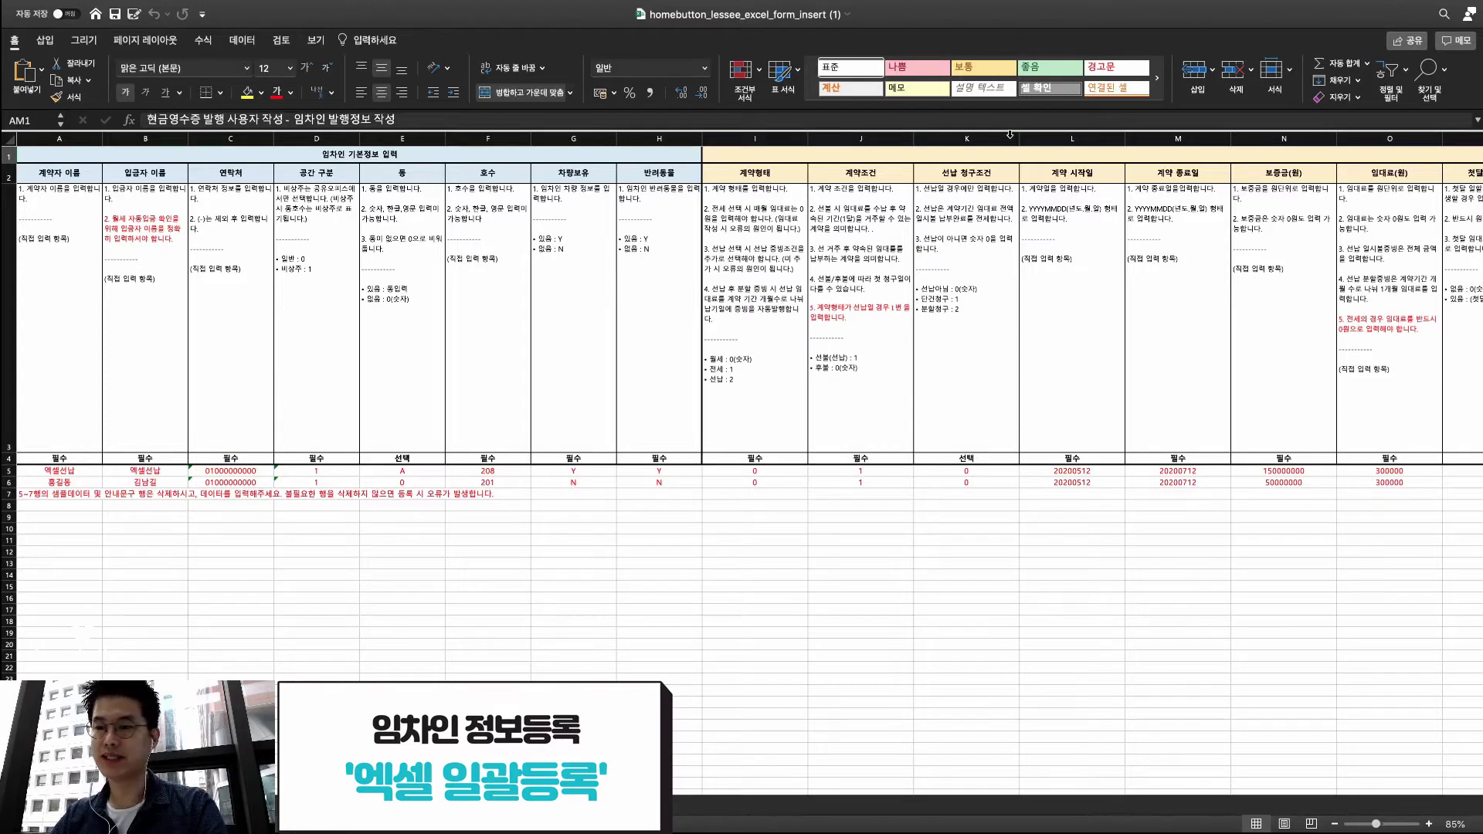
scroll(1030, 223, right, 3)
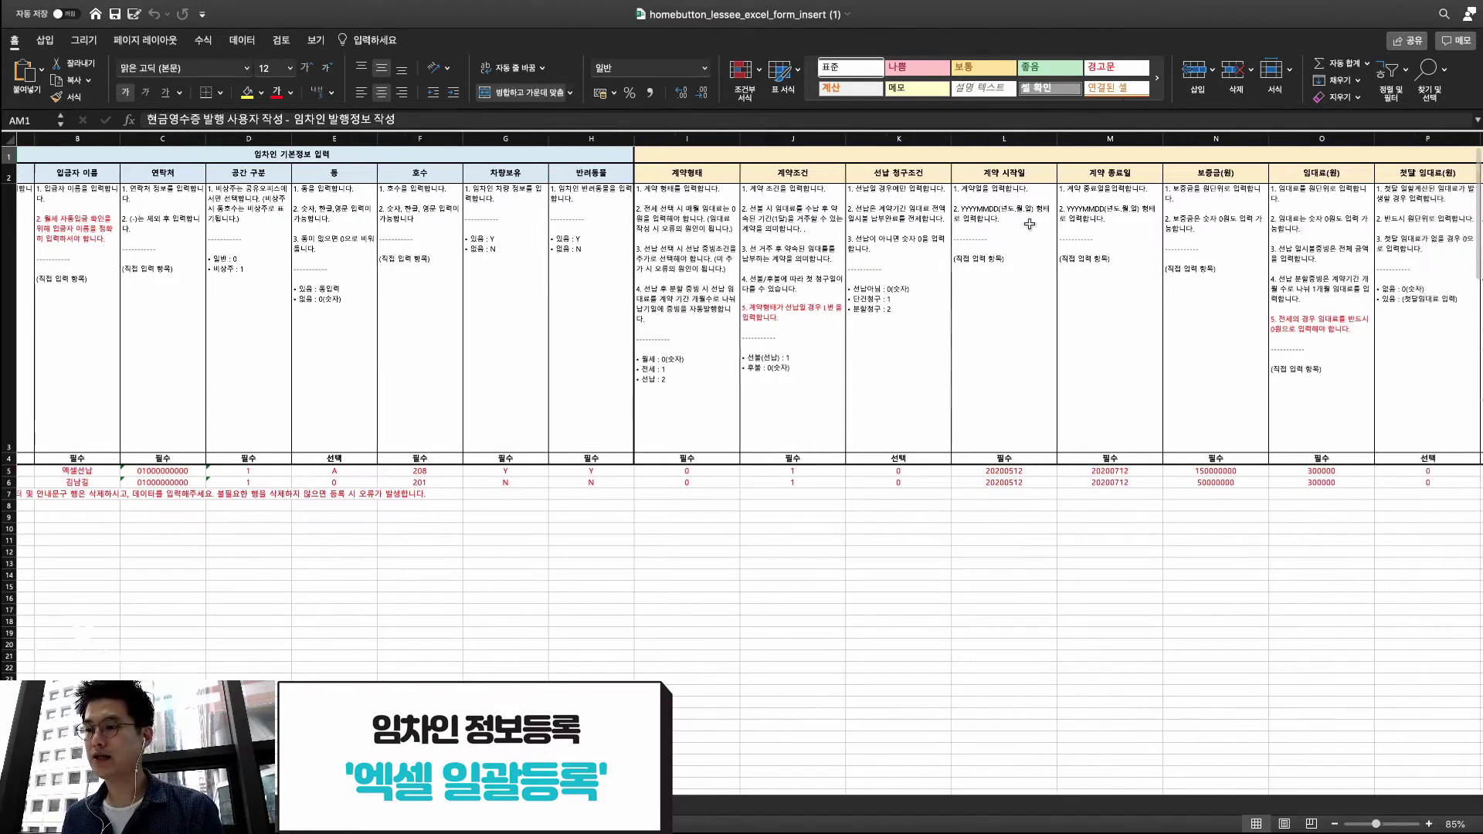
scroll(1031, 223, right, 10)
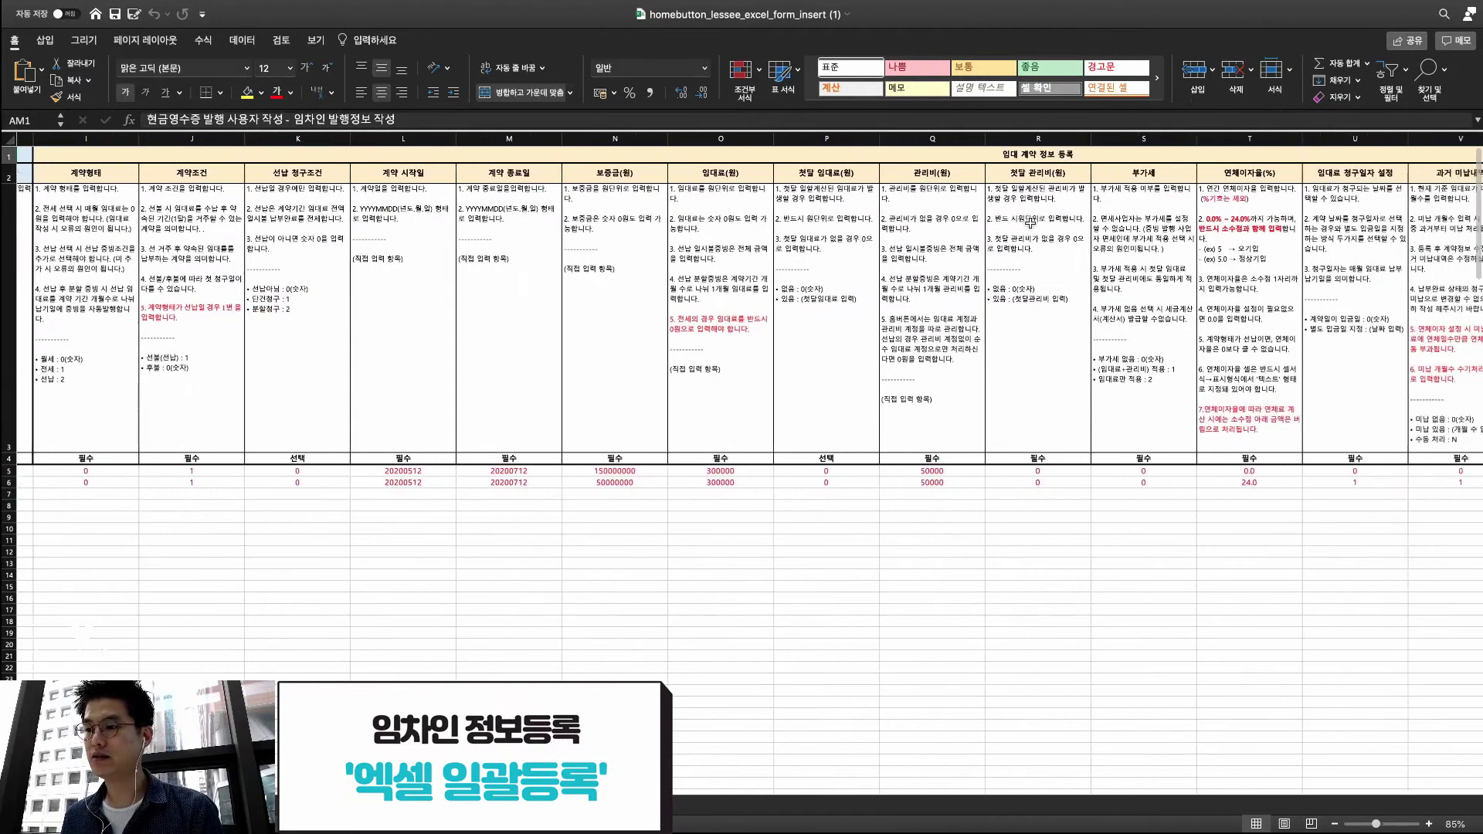
scroll(1173, 220, right, 2)
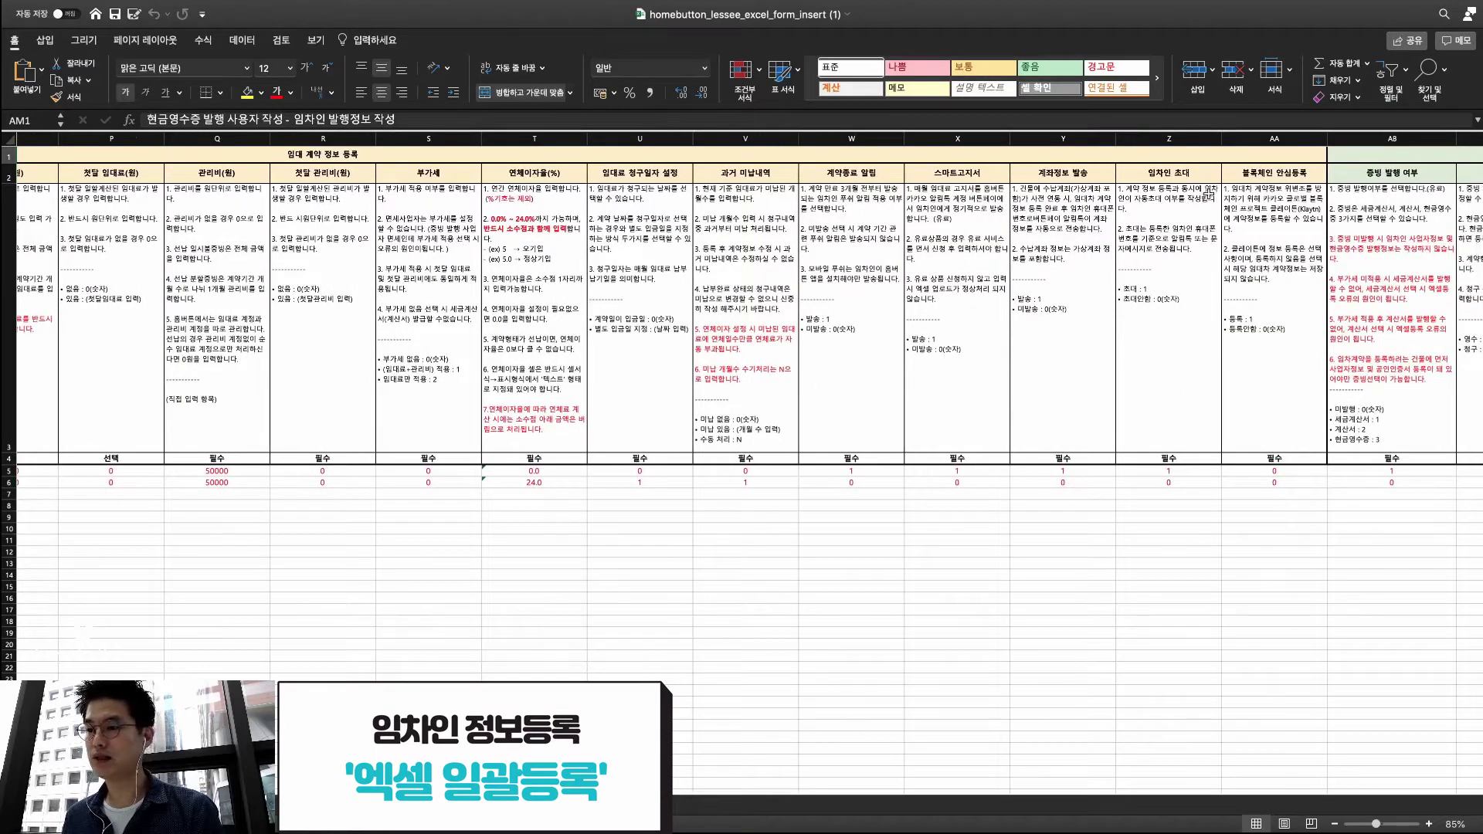
click(1259, 176)
click(1161, 174)
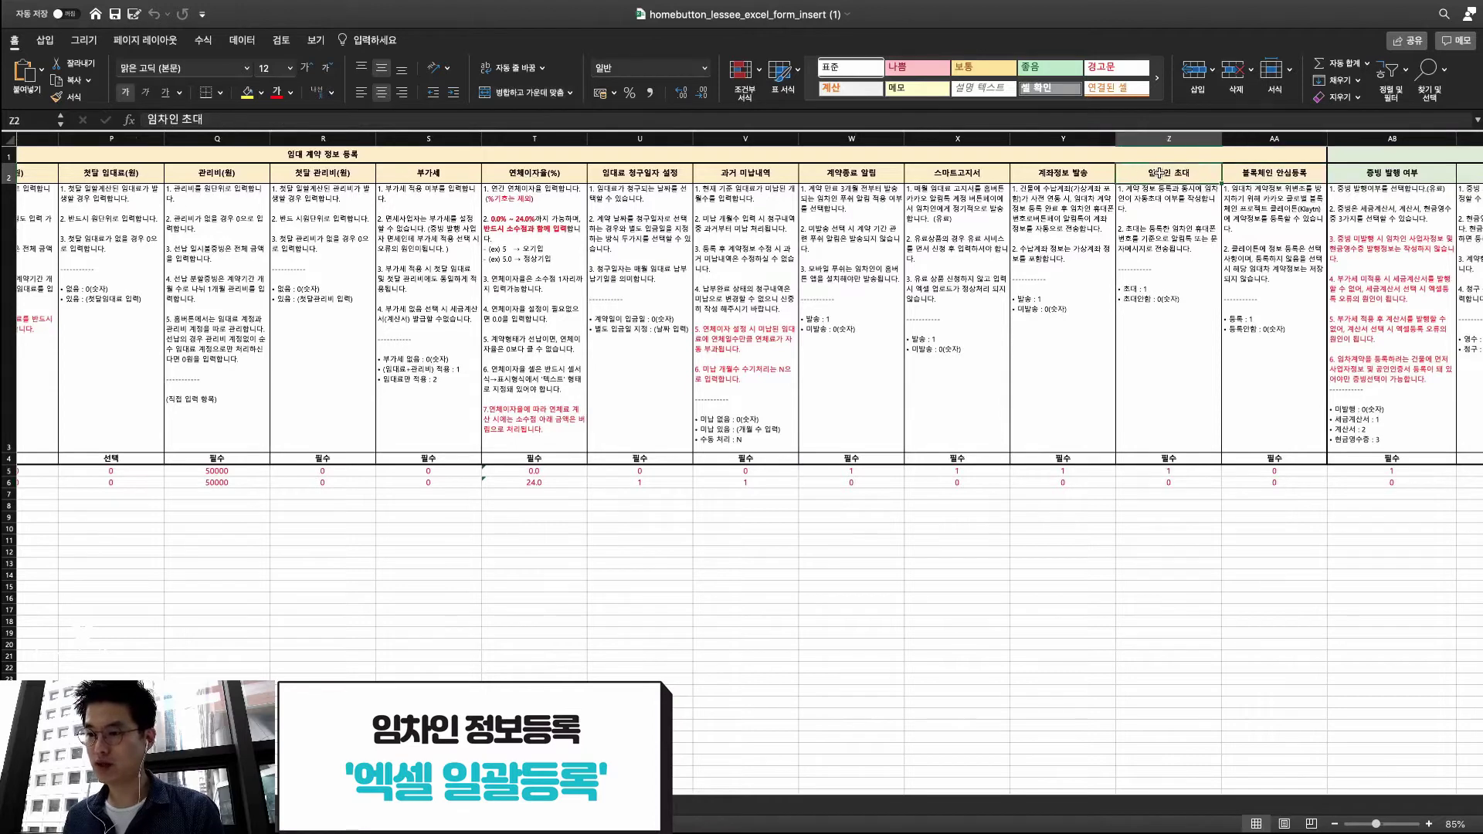
click(1066, 173)
click(1001, 174)
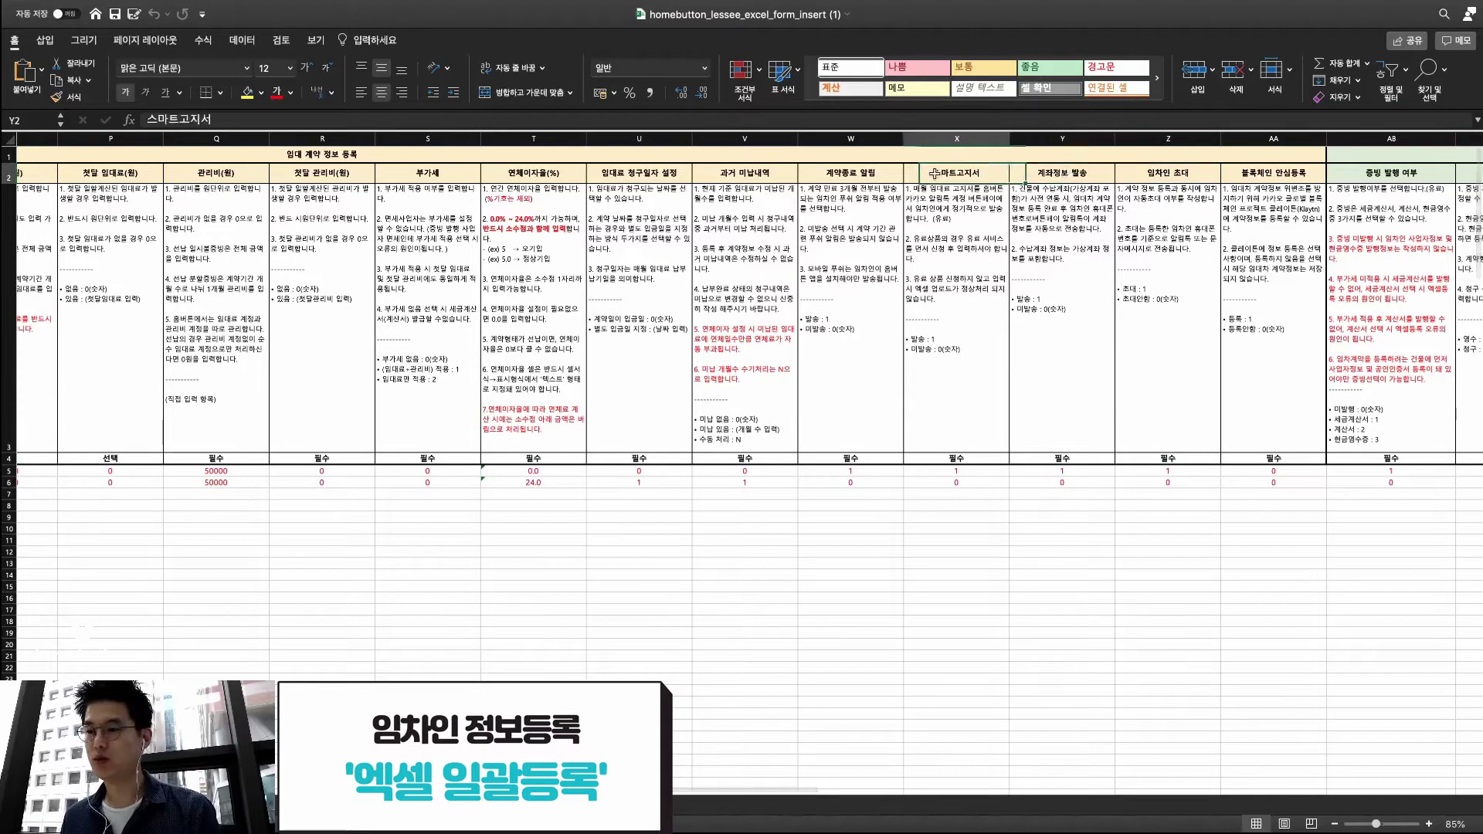
click(870, 176)
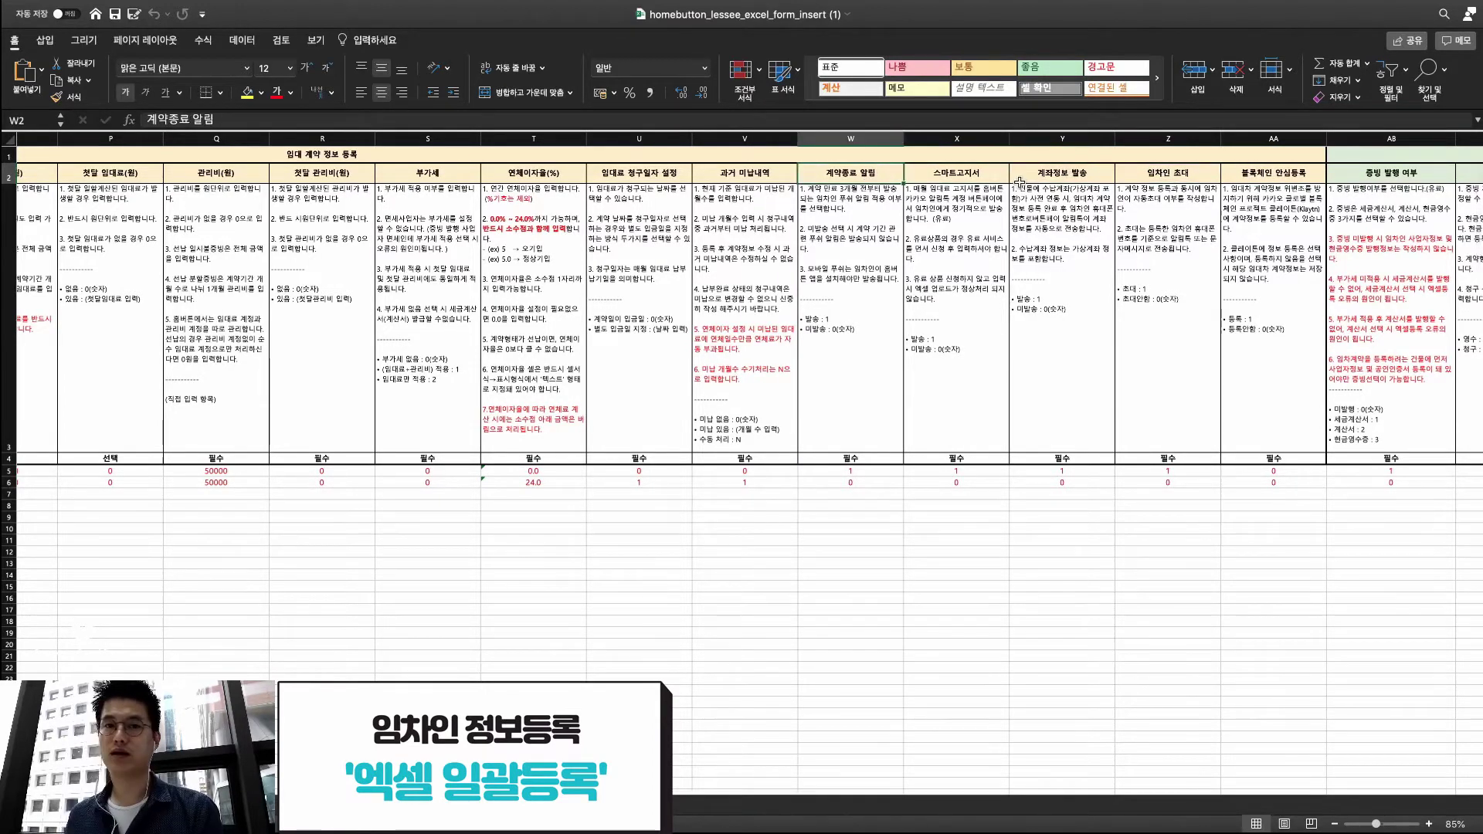
In row 8, enter the tenant's name as both 계약자 이름 and 입금자 이름, and fill in the 연락처 phone number
scroll(1018, 183, left, 10)
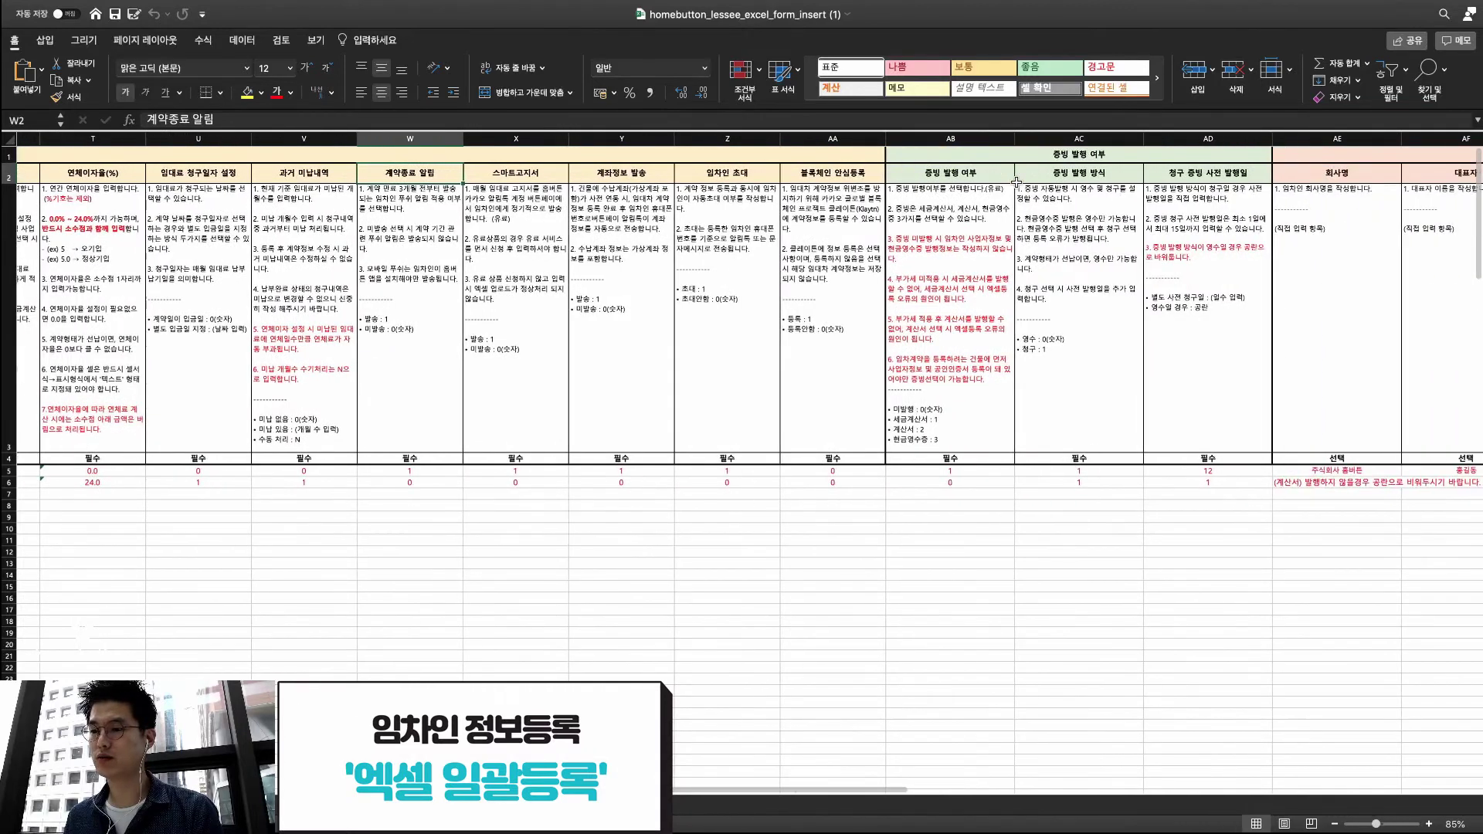
click(77, 506)
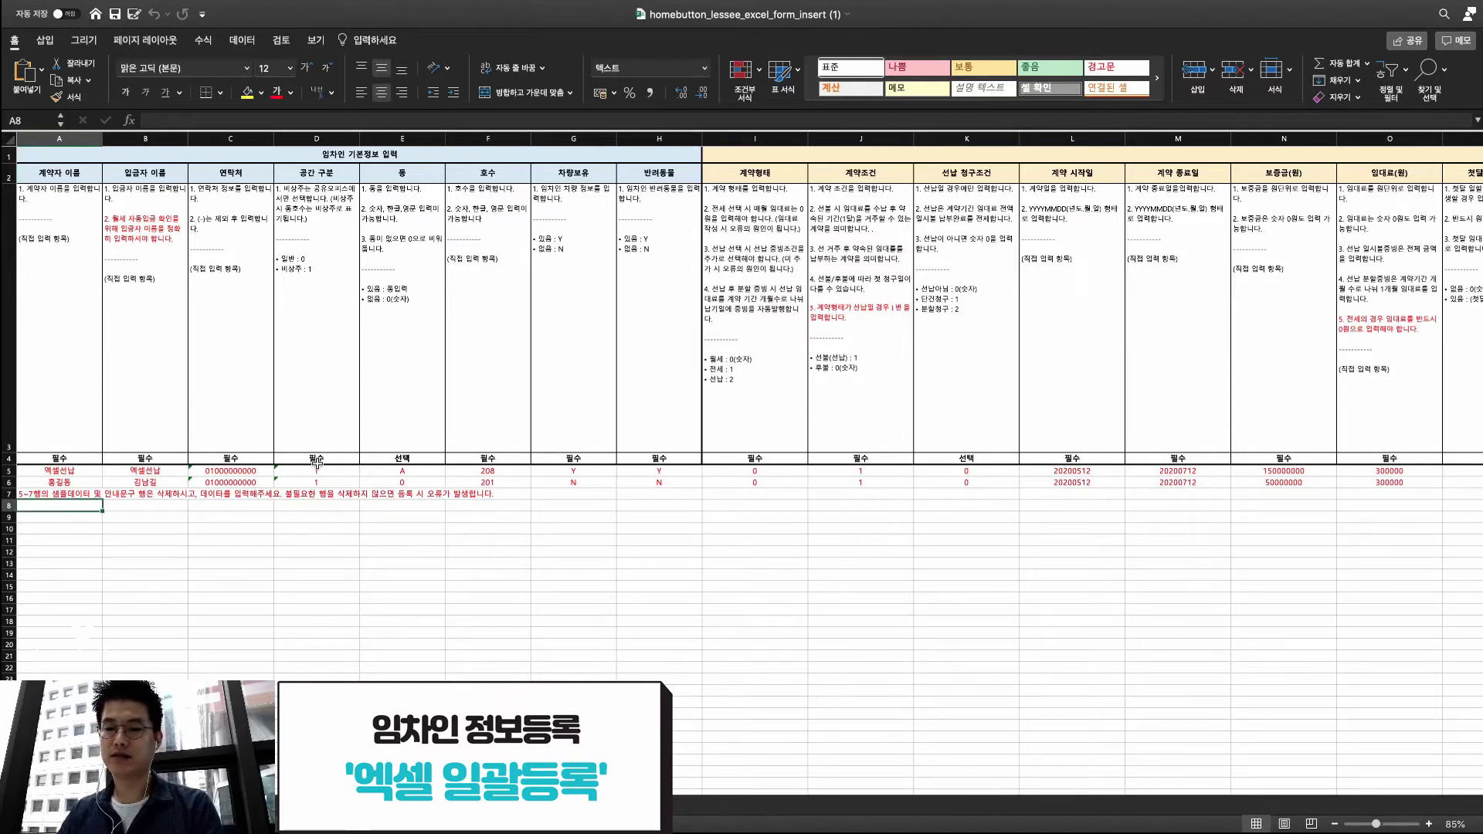
text(홍길ㄷㅗㅇ)
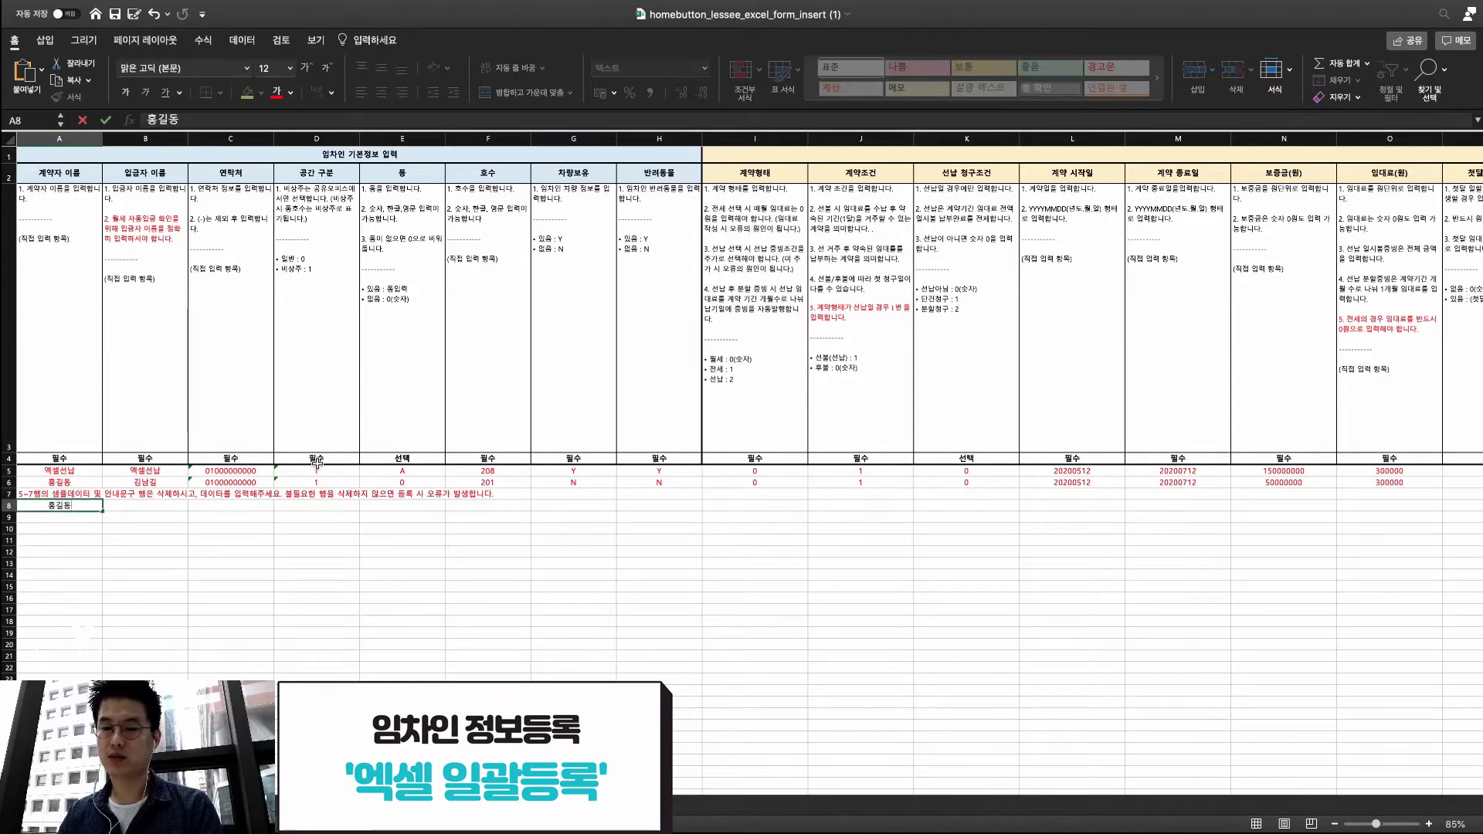
key(Tab)
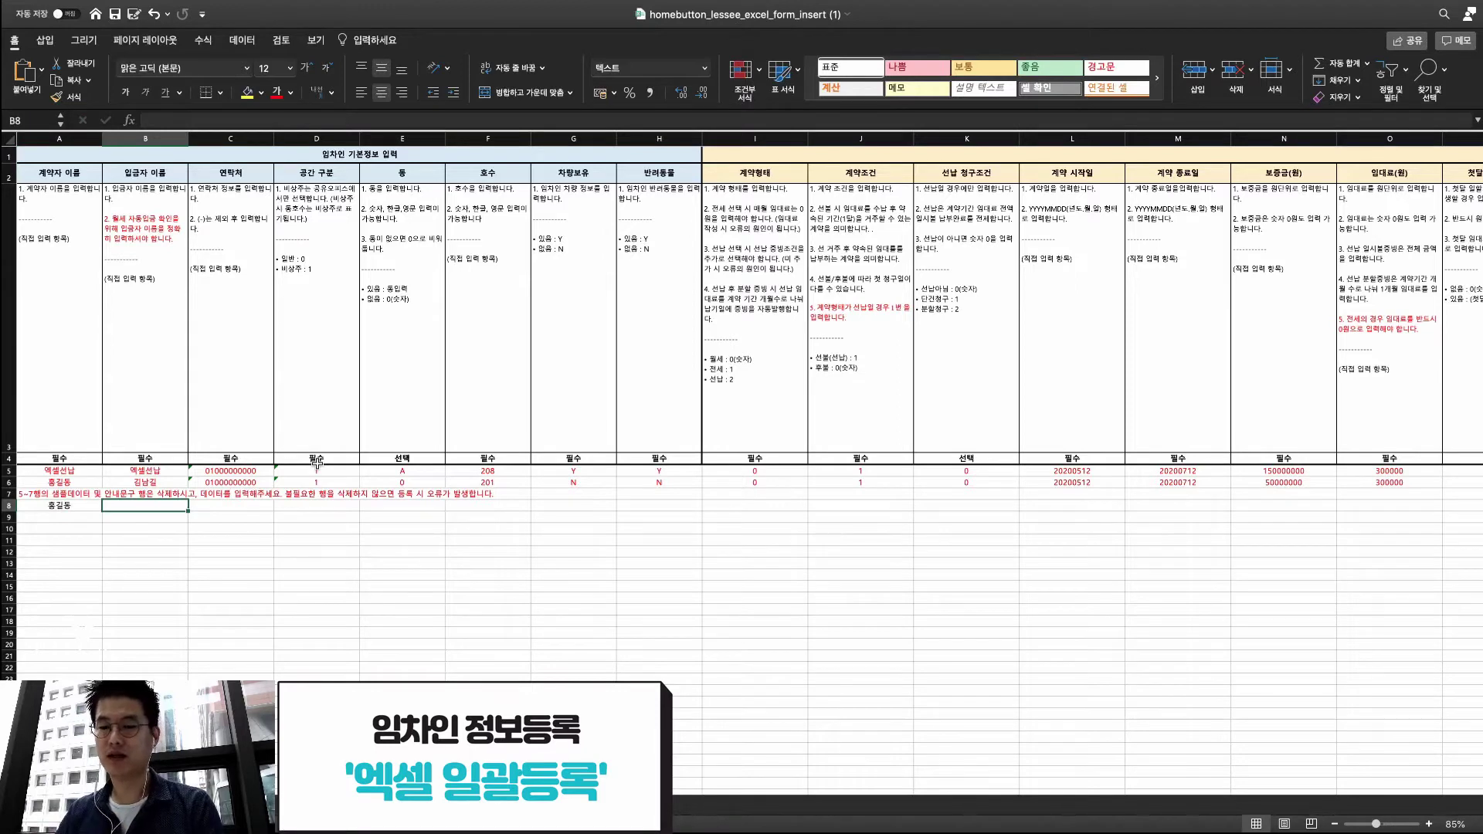
text(홍길동)
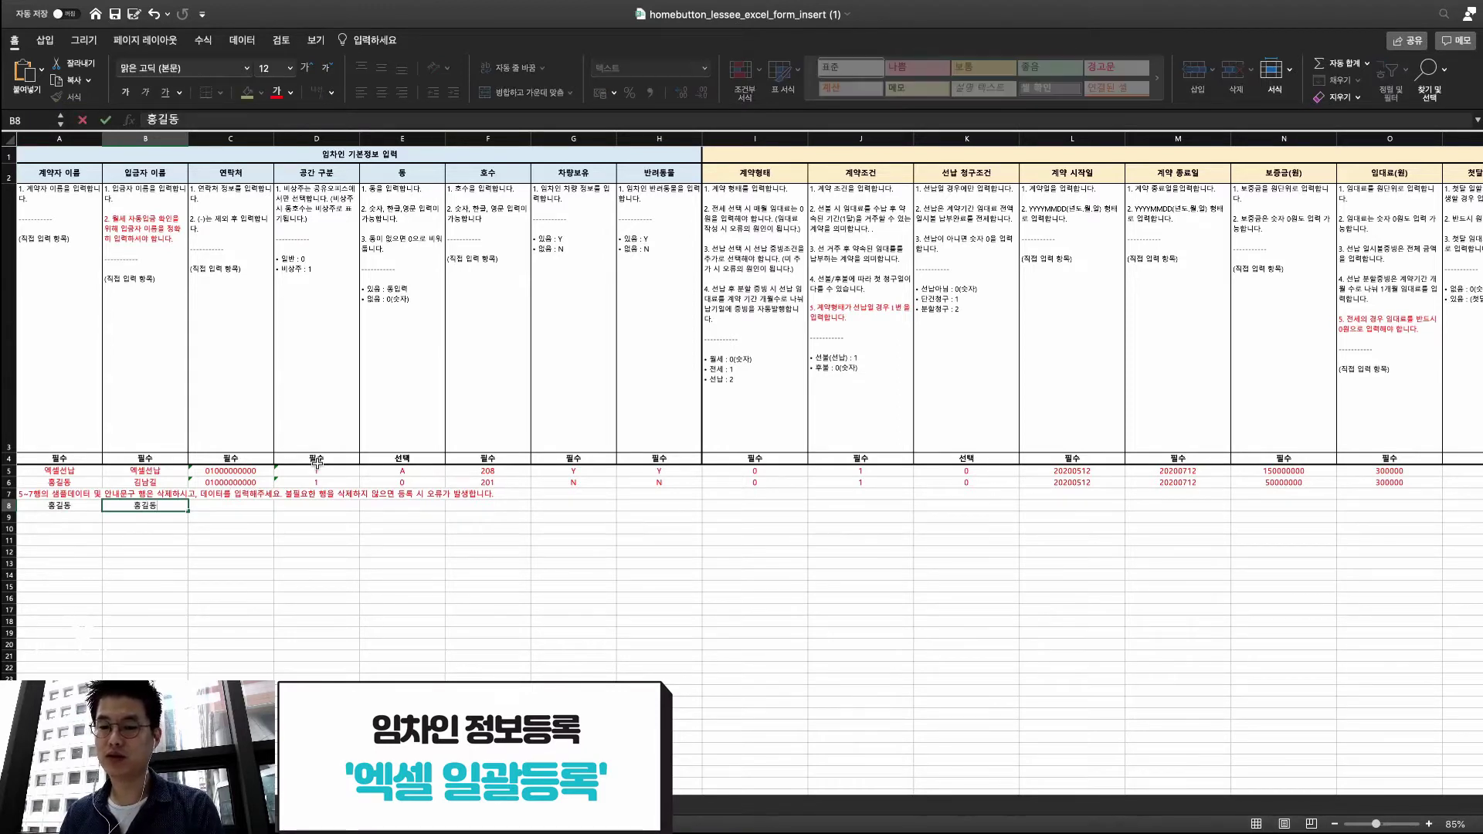
key(Tab)
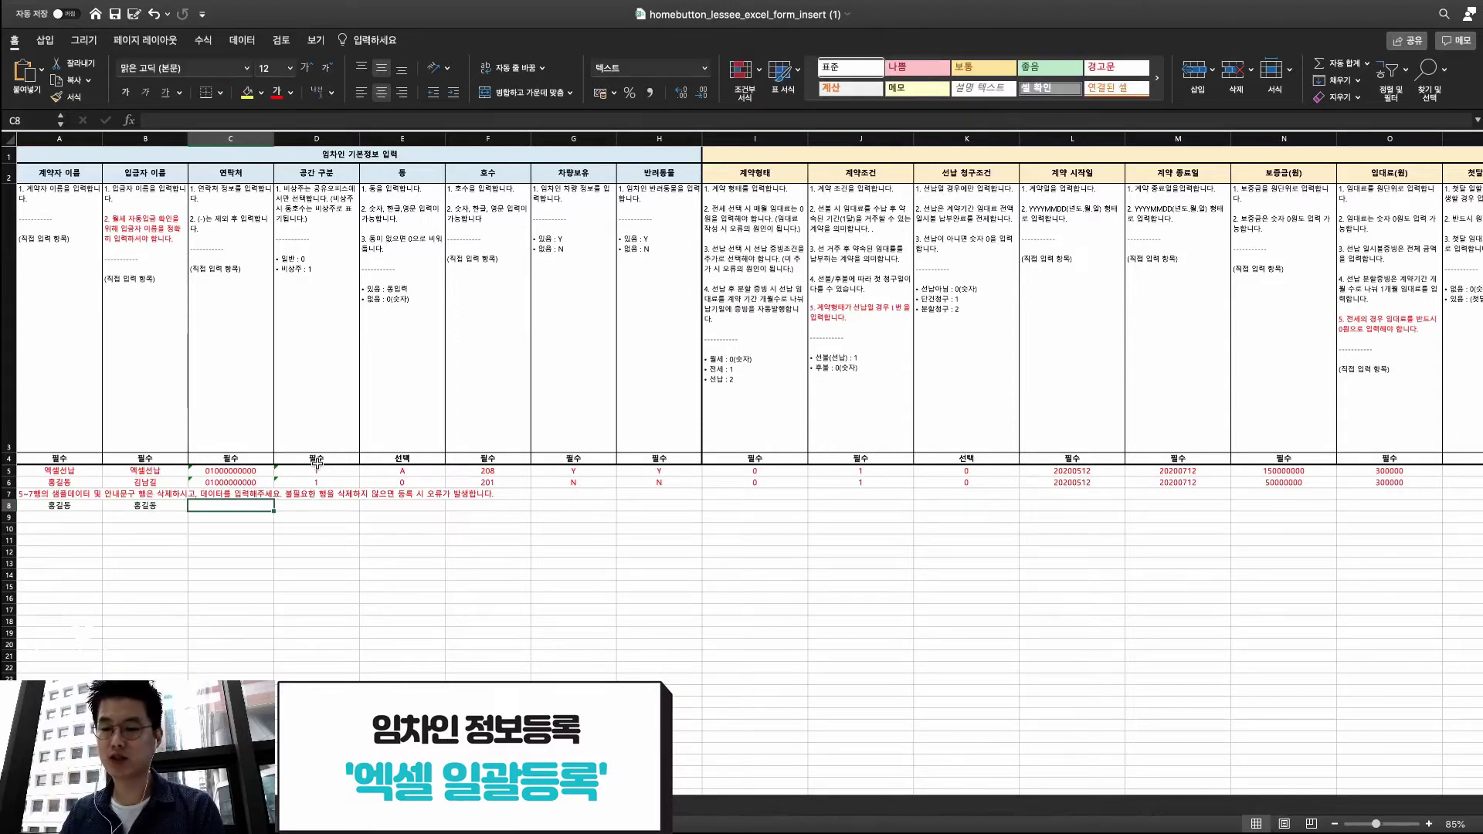
text(010)
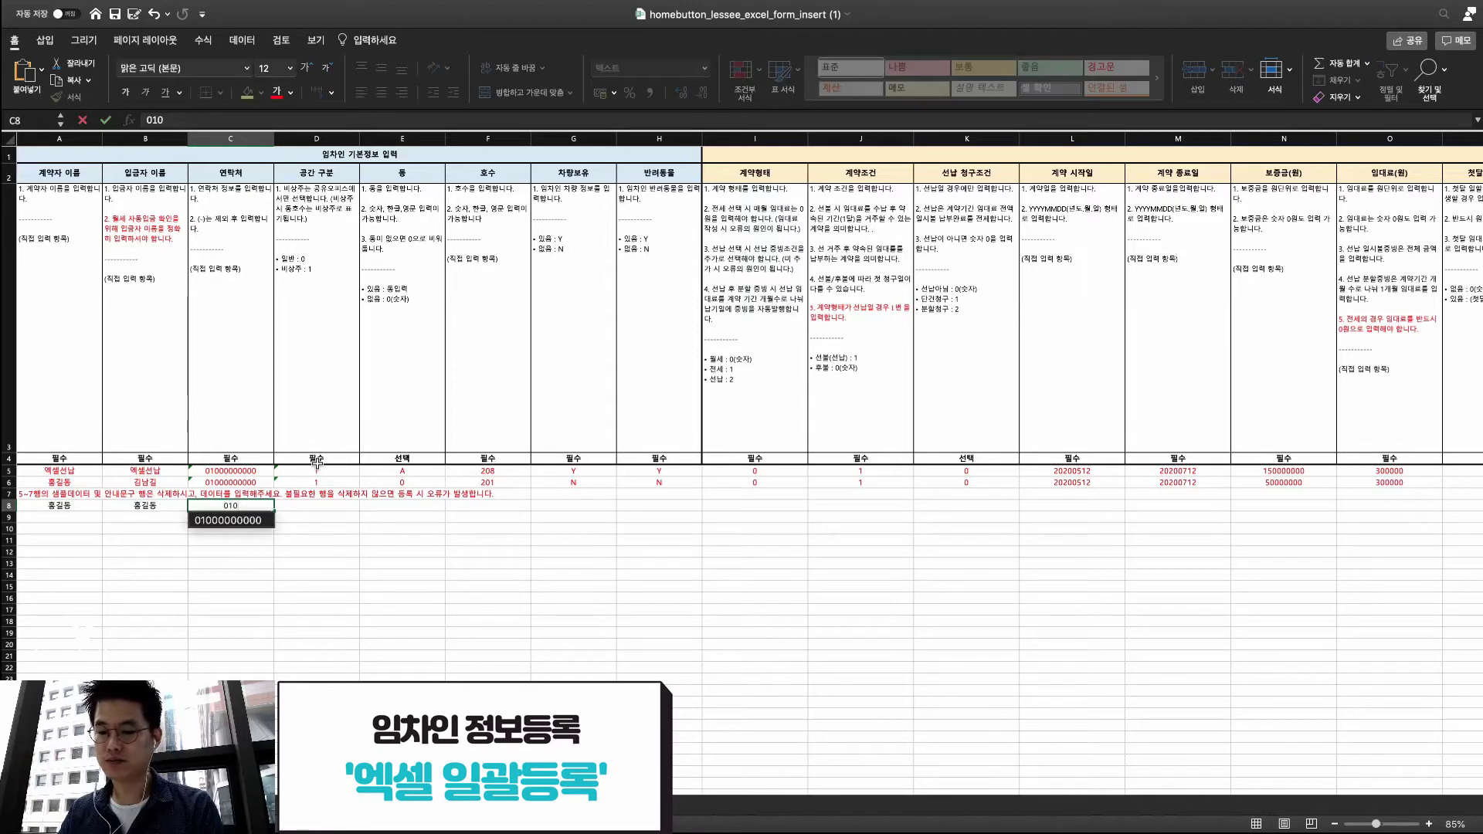
text(11111111)
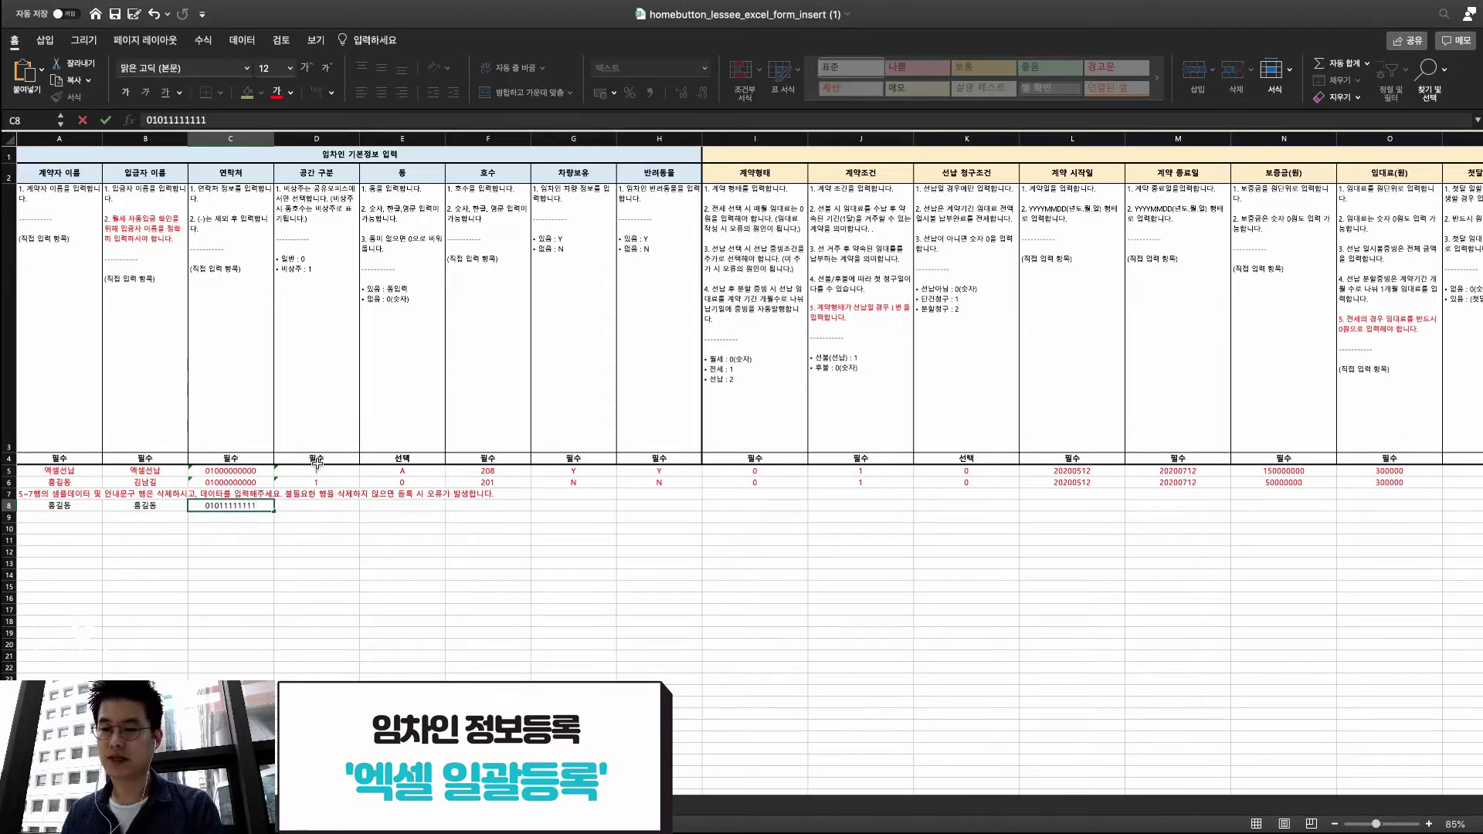
key(Tab)
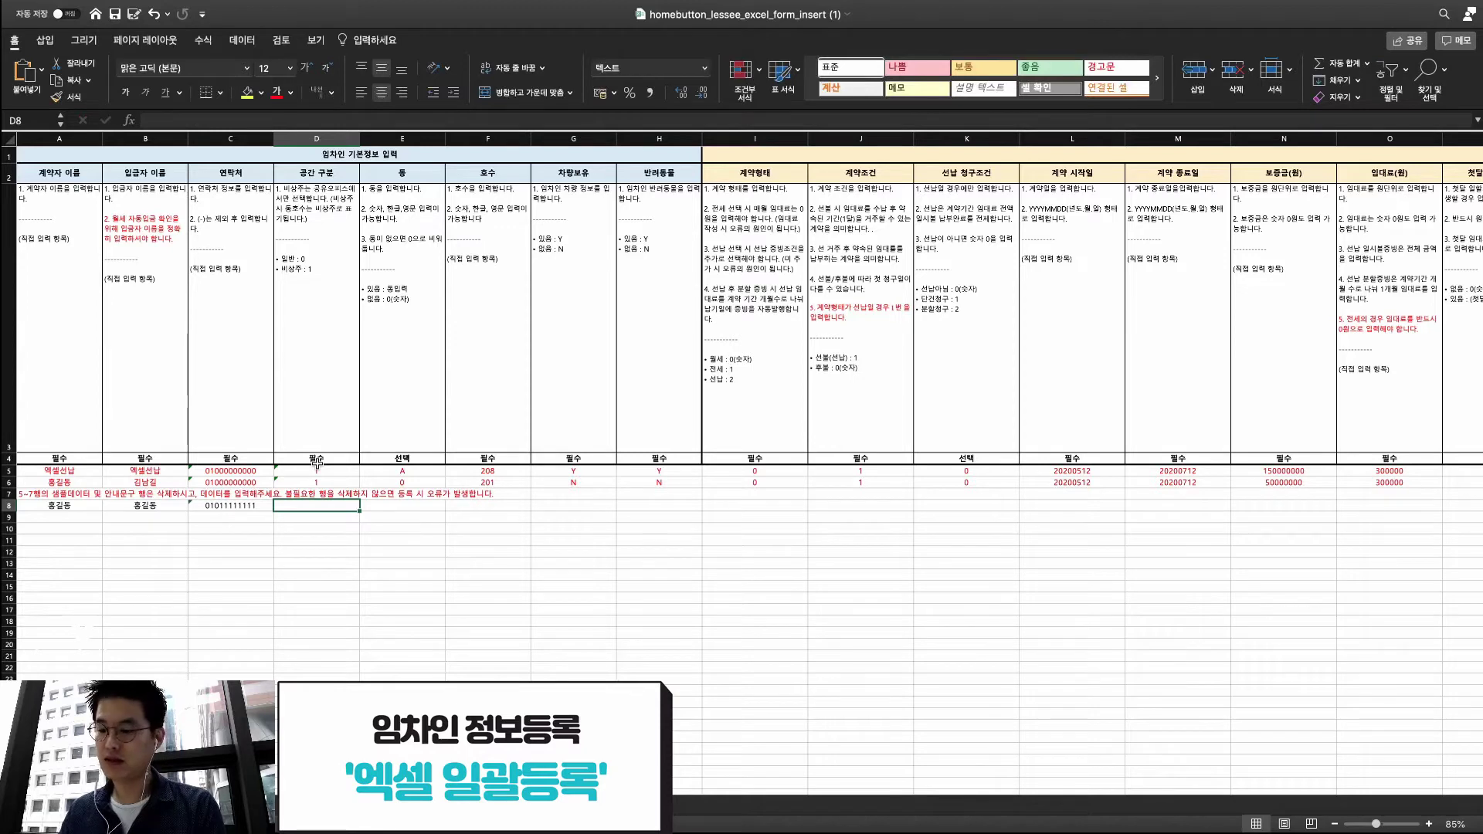
In row 8, set 공간 구분 to 0, 동 to 가 and 호수 to 1007
text(0)
key(Tab)
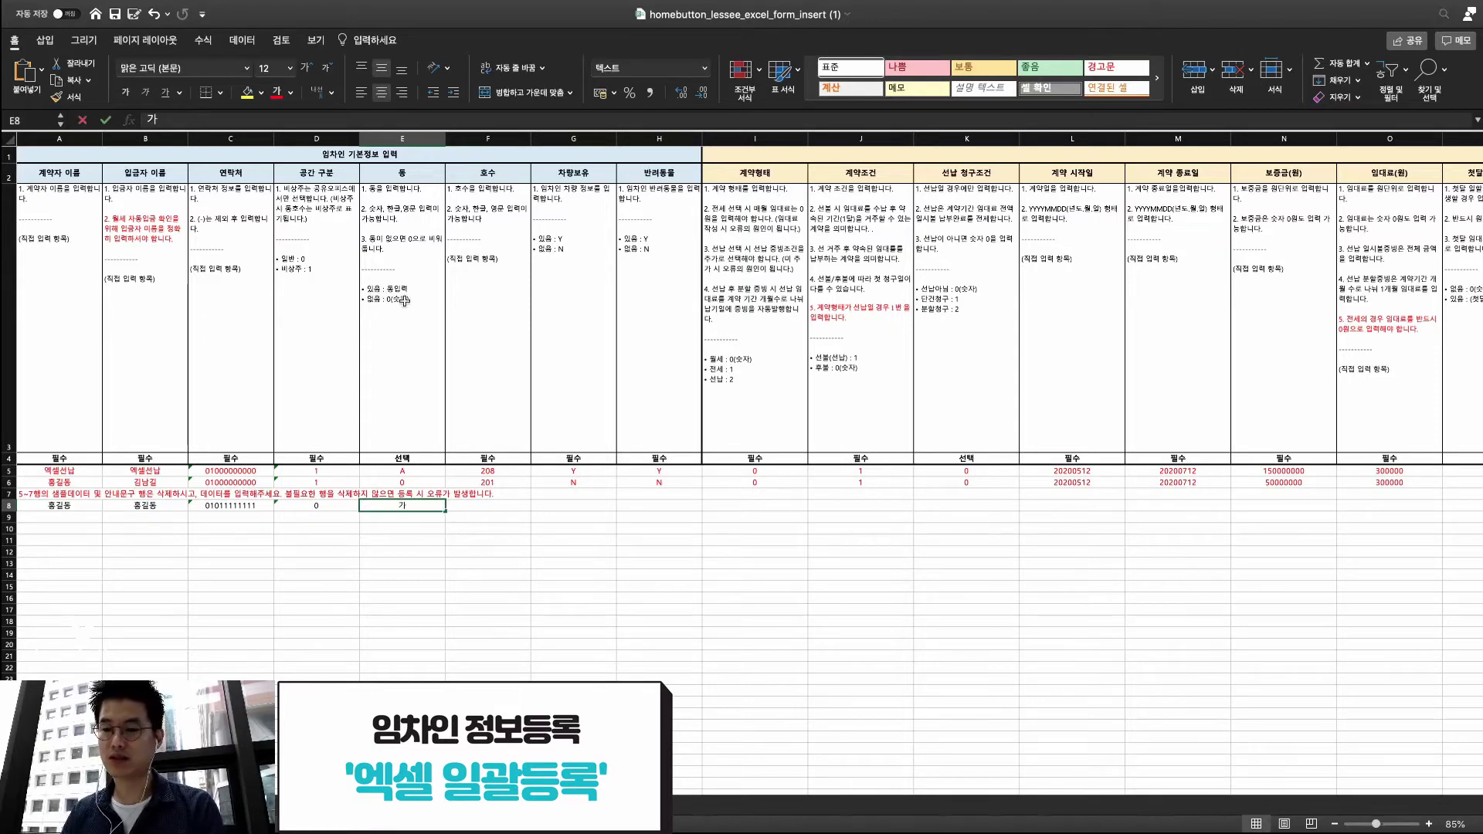
text(가)
key(Tab)
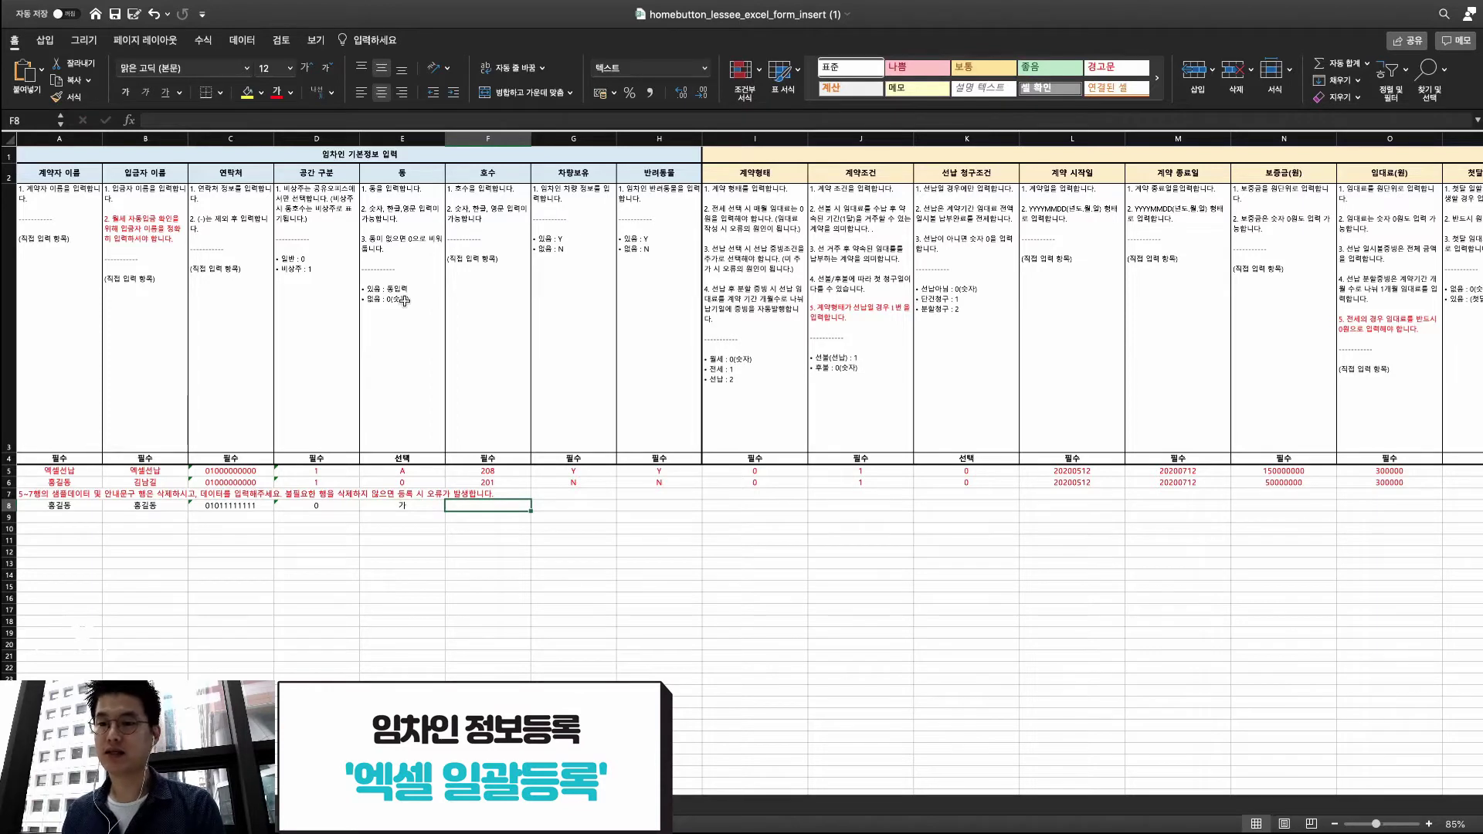
text(1007)
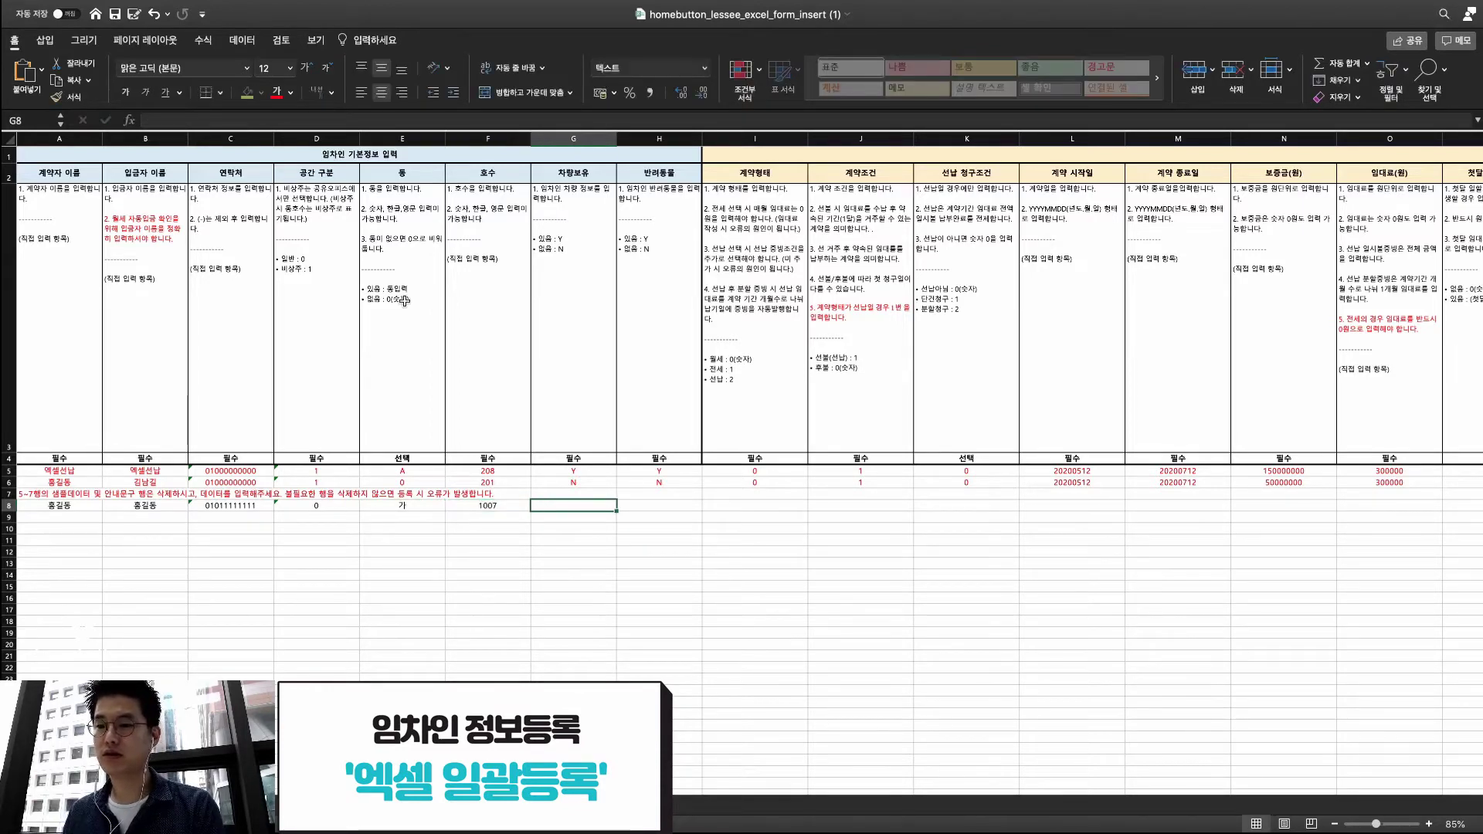
key(Tab)
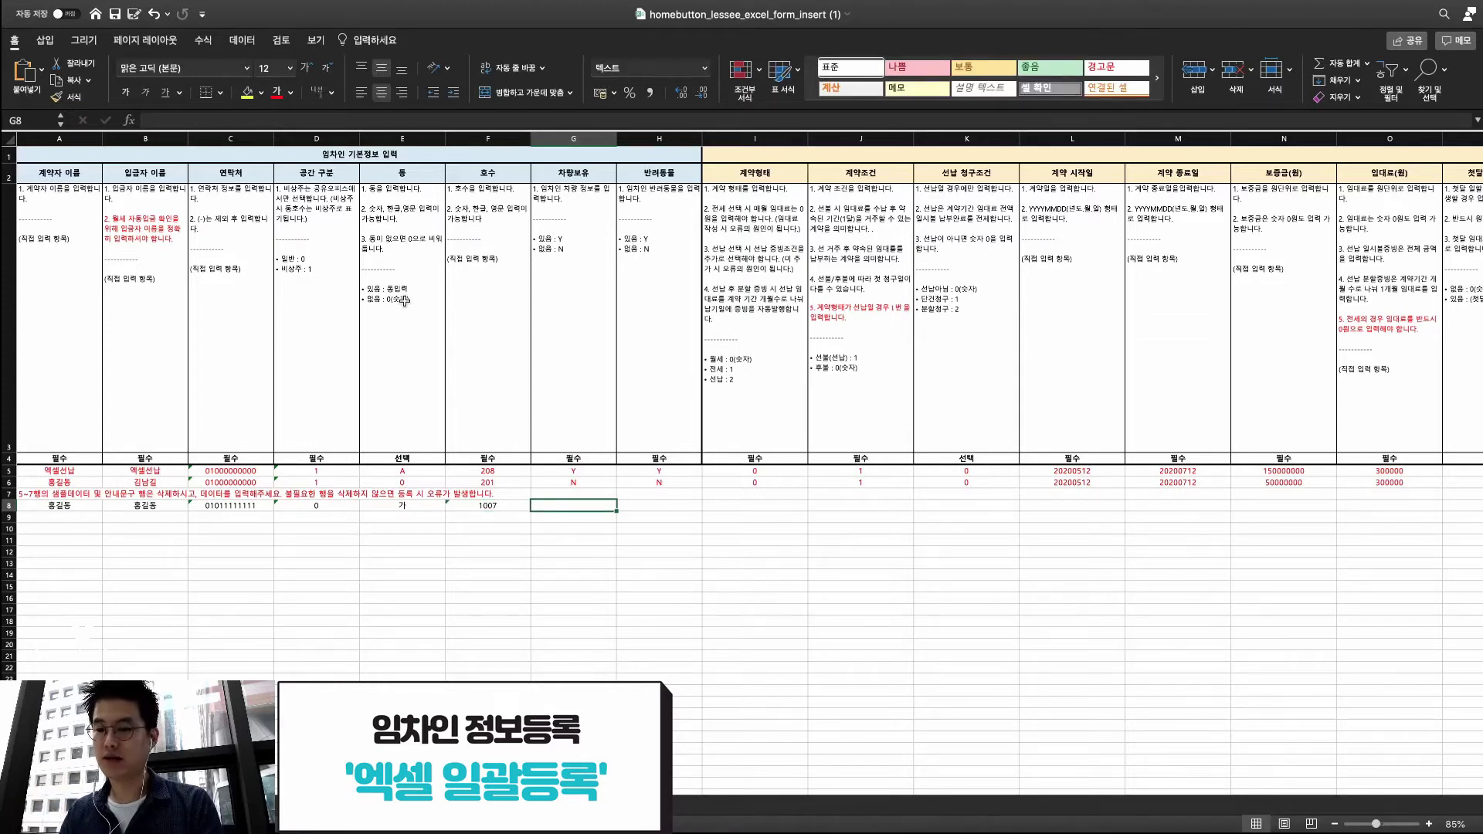
Mark both 차량보유 and 반려동물 as N for the tenant in row 8
text(N)
key(Tab)
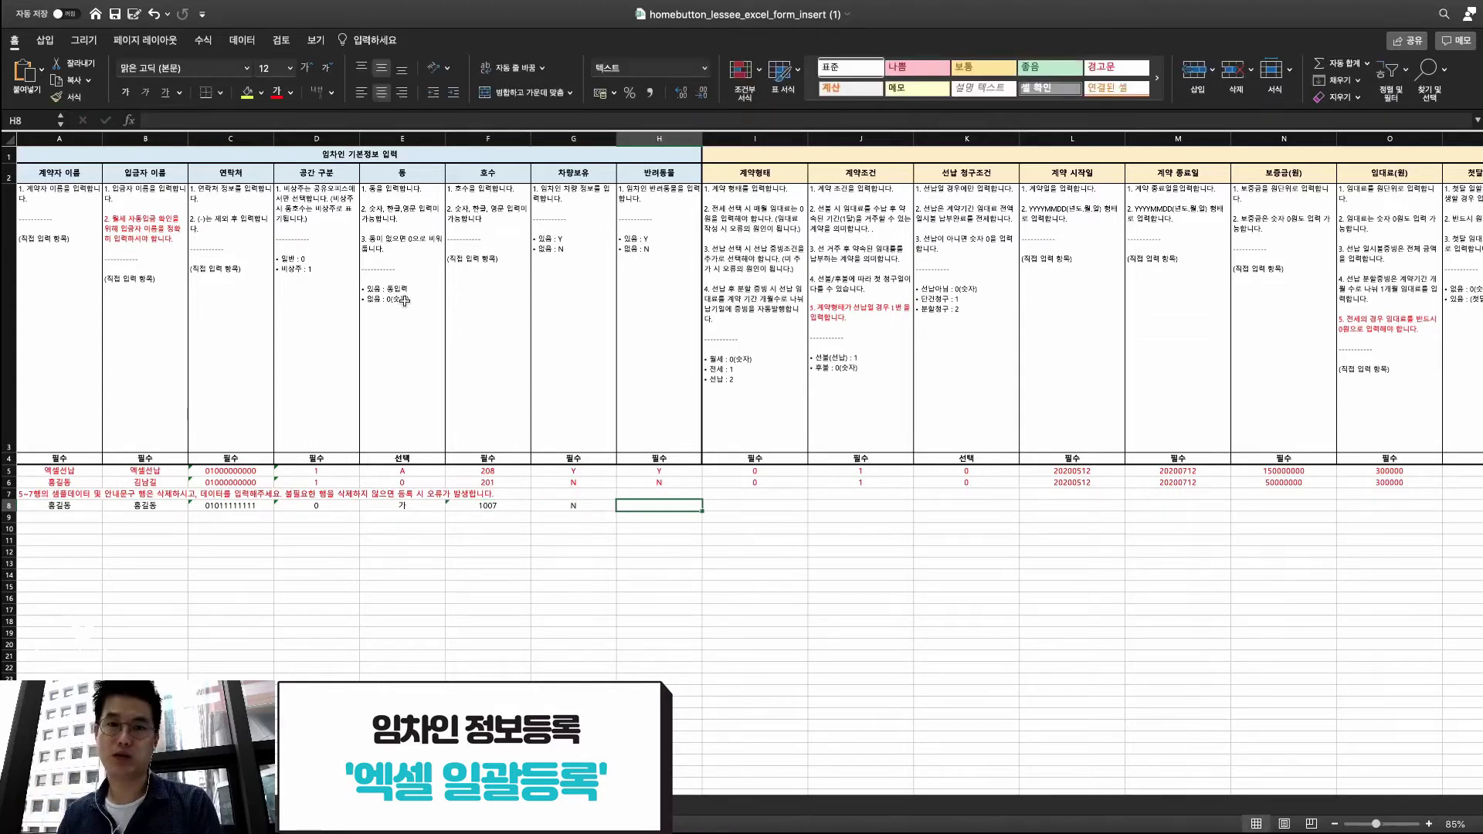
text(N)
key(Tab)
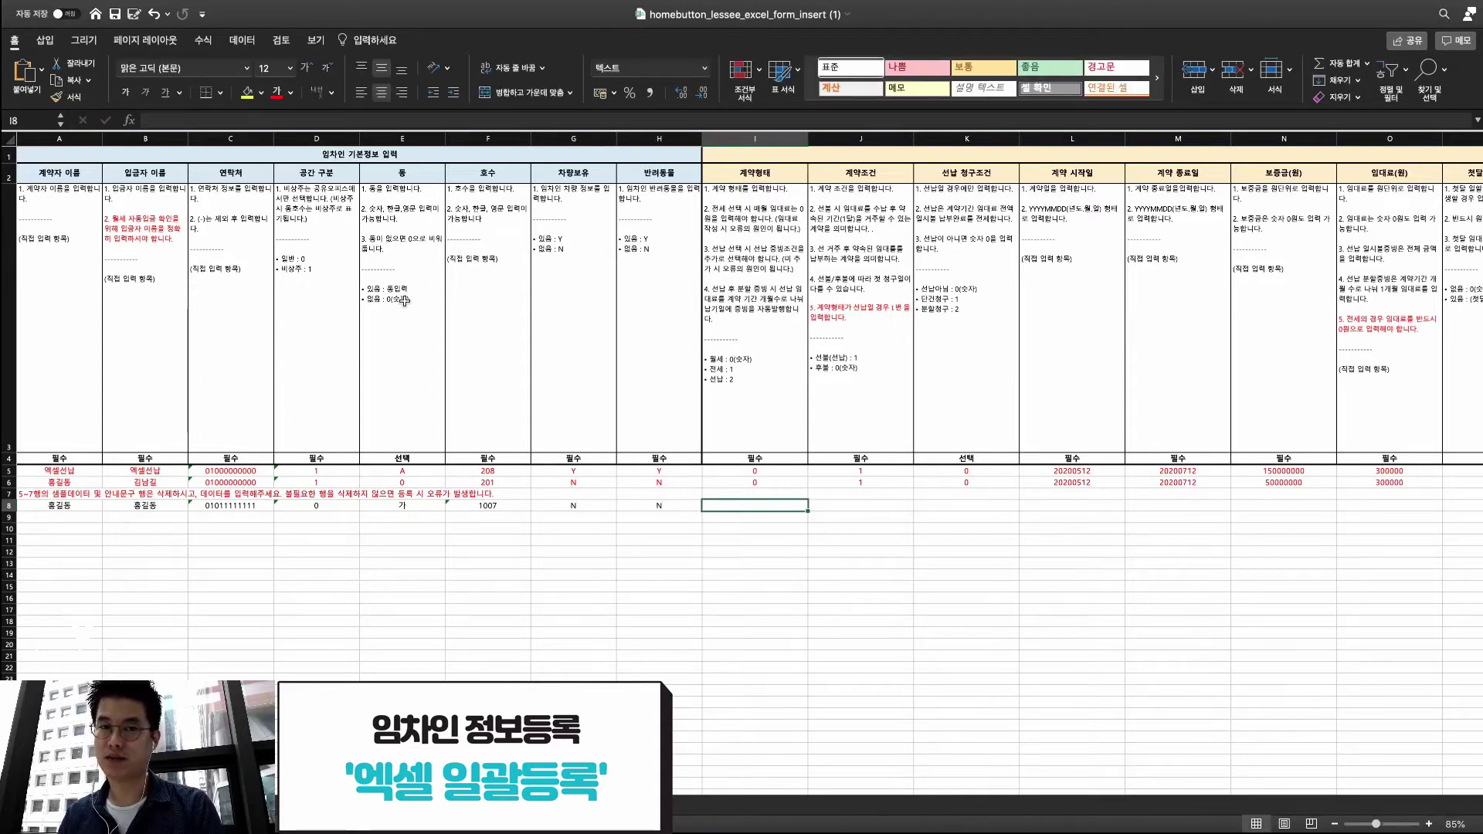
Set 계약형태 to 0 for monthly rent and 계약조건 to 1 for prepayment in row 8
text(0)
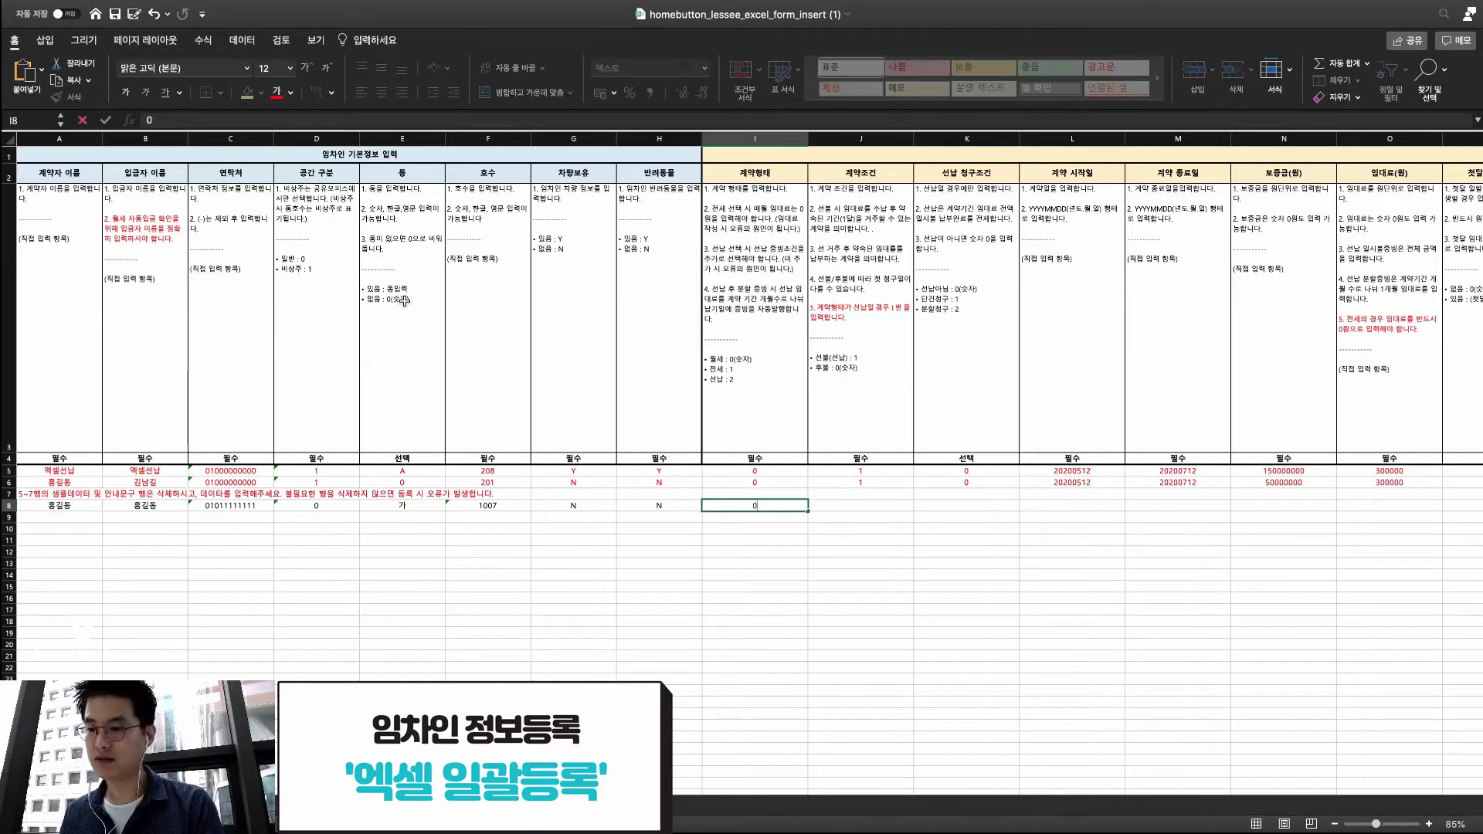
key(Tab)
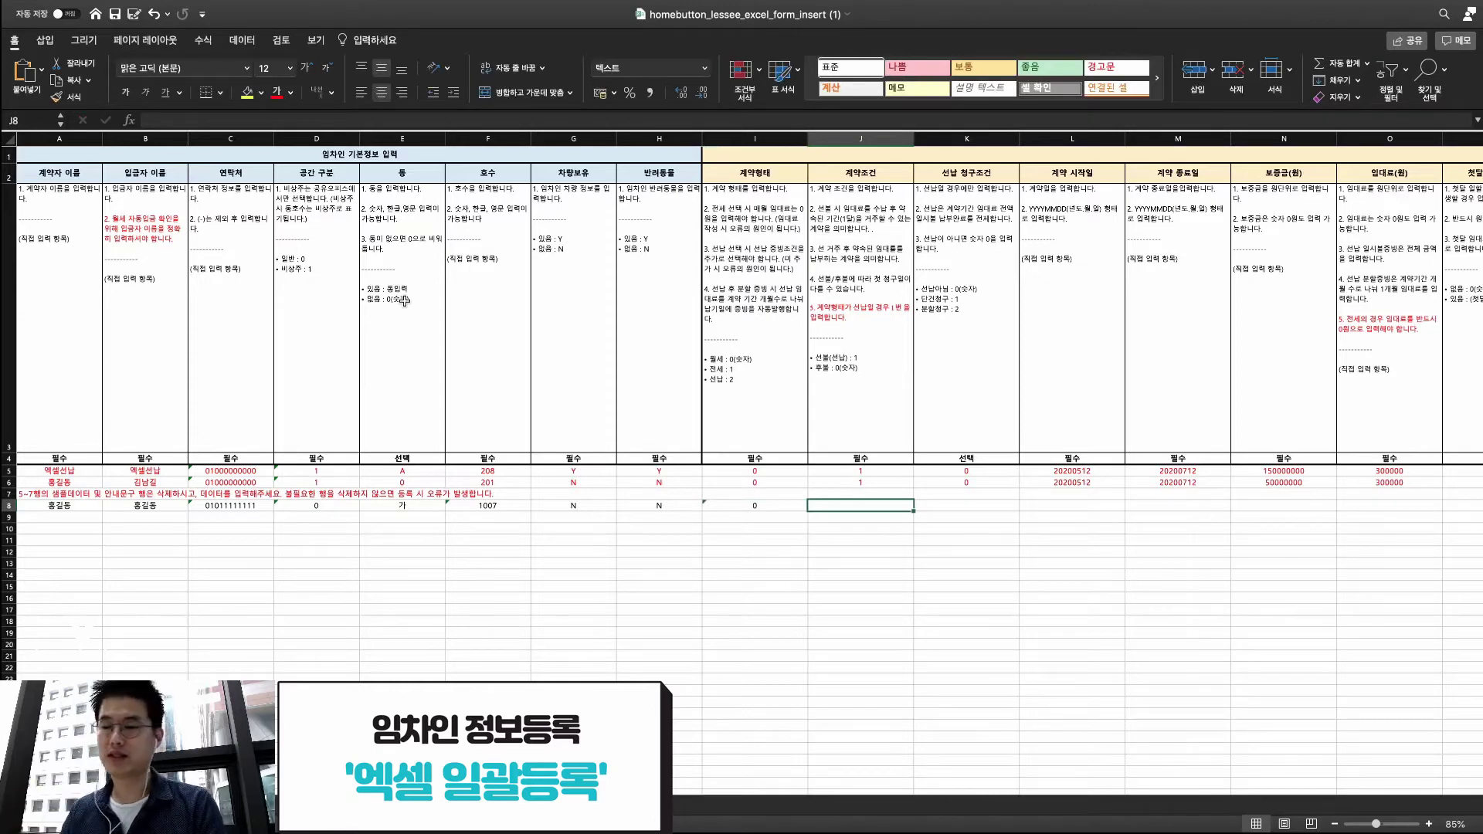
text(1)
key(Tab)
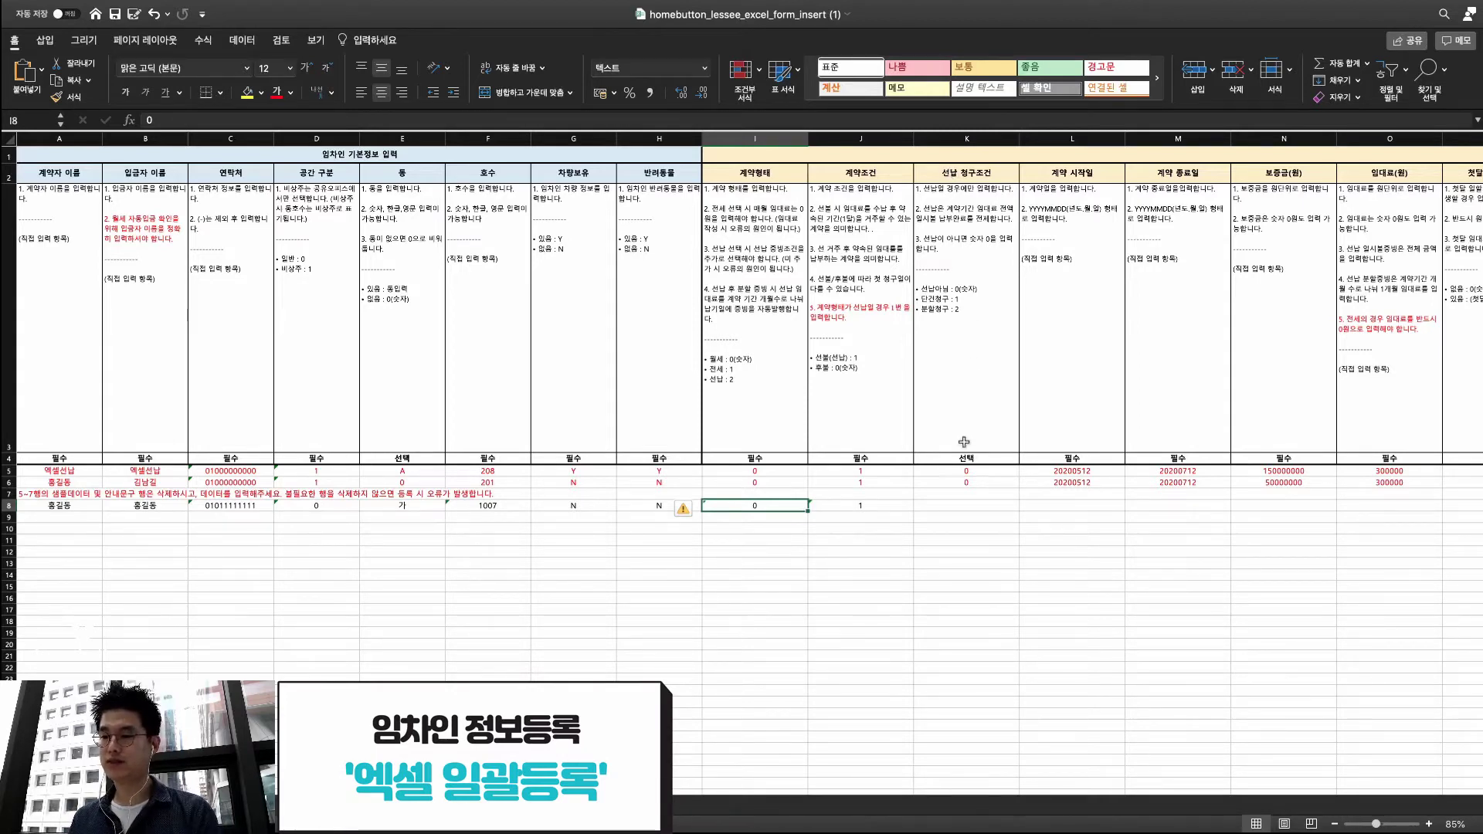
Try 계약형태 2 (선납) in row 8 while considering 선납 청구조건, and restore 계약형태 to 0
click(958, 505)
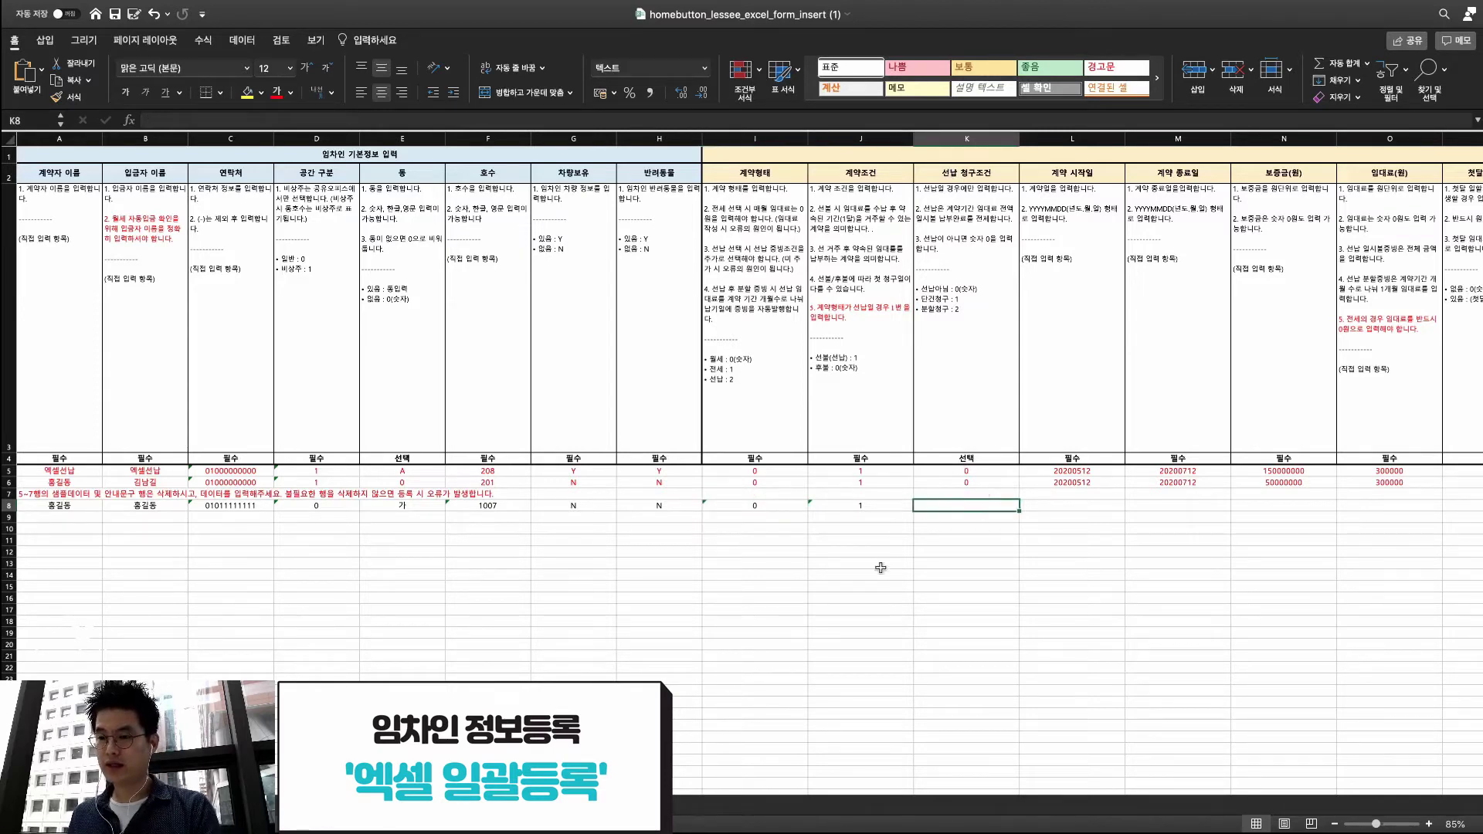
key(Left)
key(Left)
text(2)
click(941, 508)
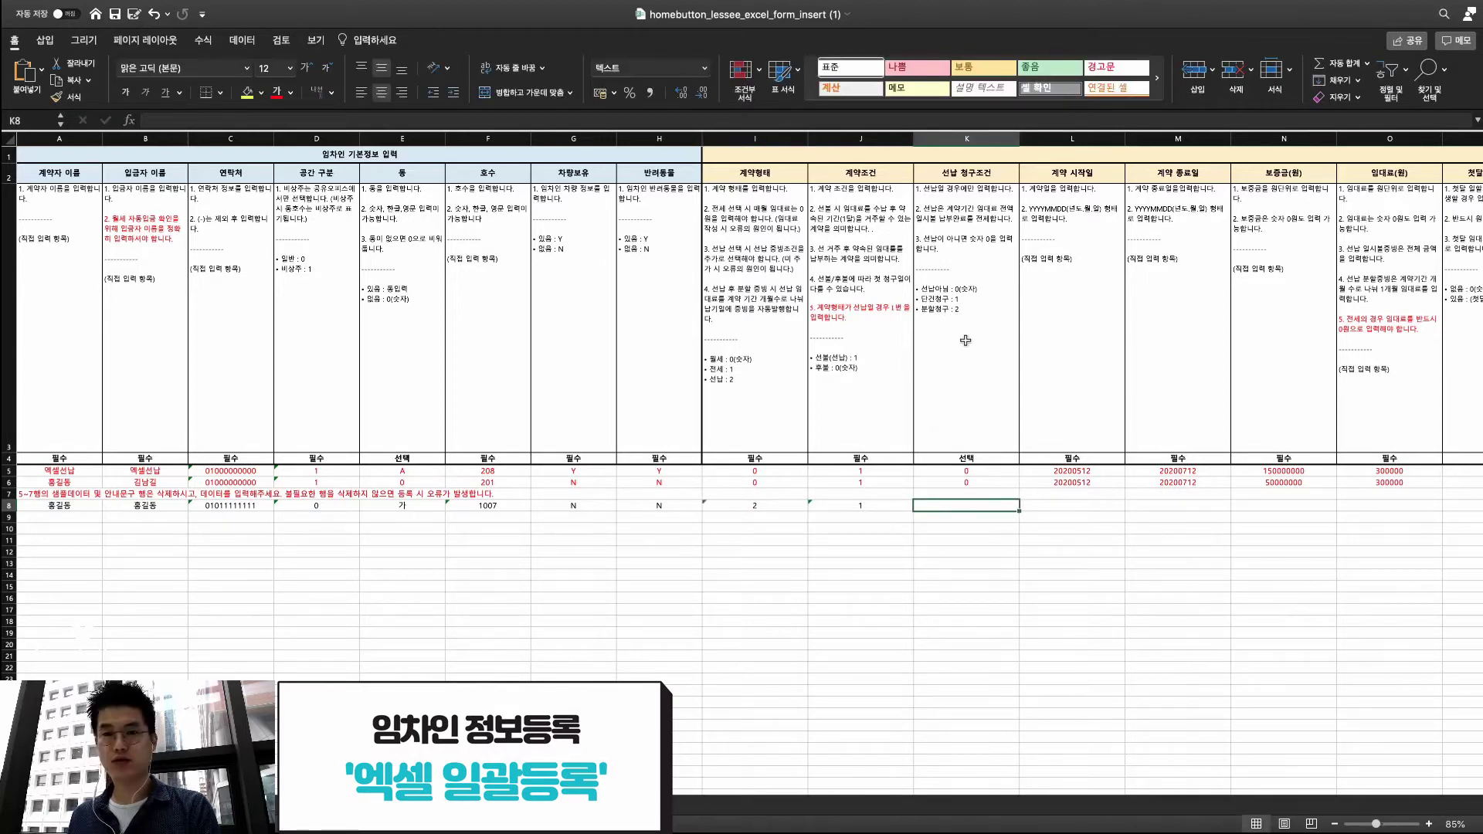
click(771, 509)
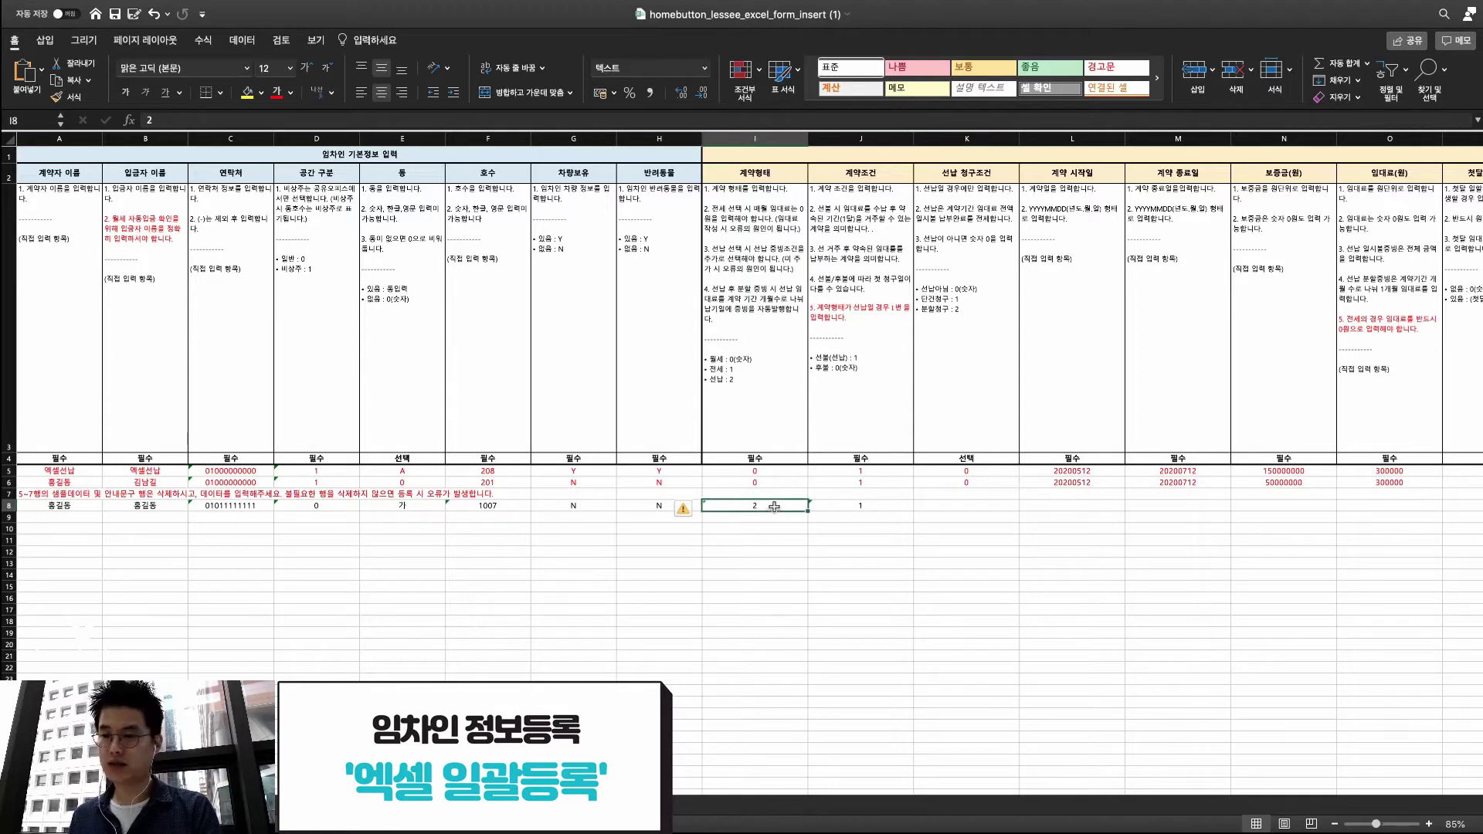
text(0)
double_click(783, 505)
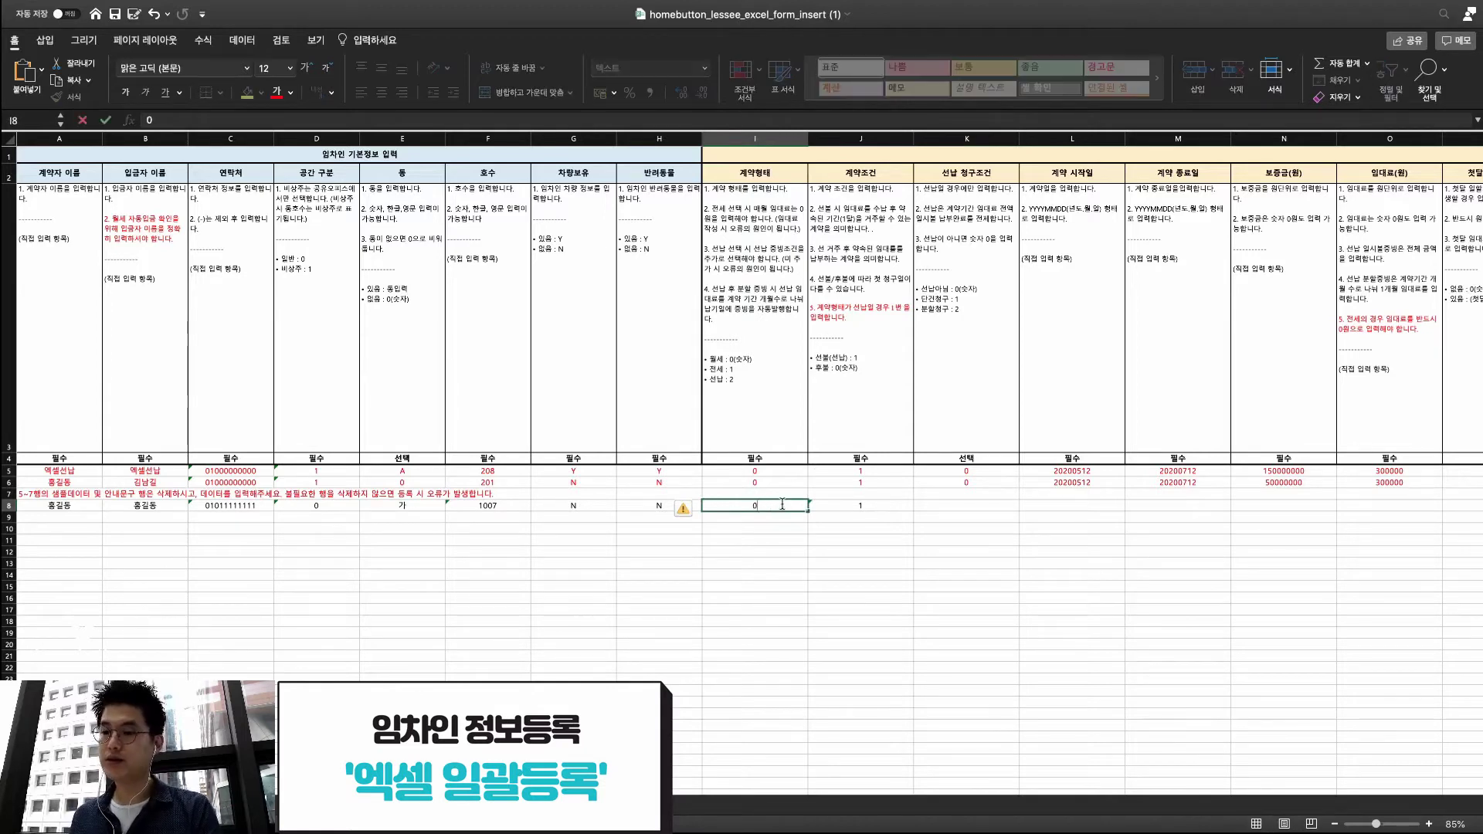
double_click(957, 516)
key(Escape)
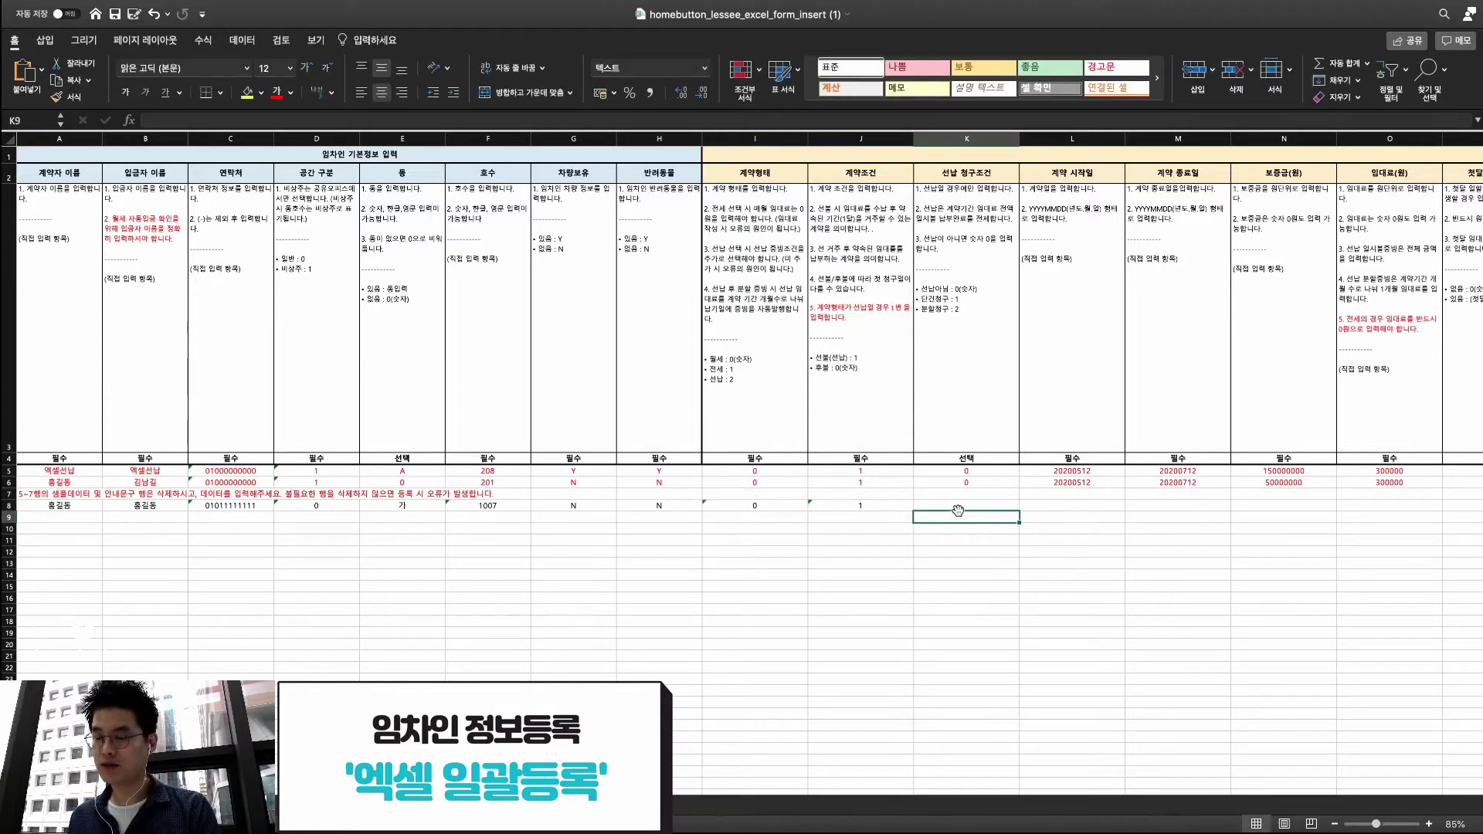
Set 선납 청구조건 to 0 in row 8, since the contract is not 선납
click(958, 508)
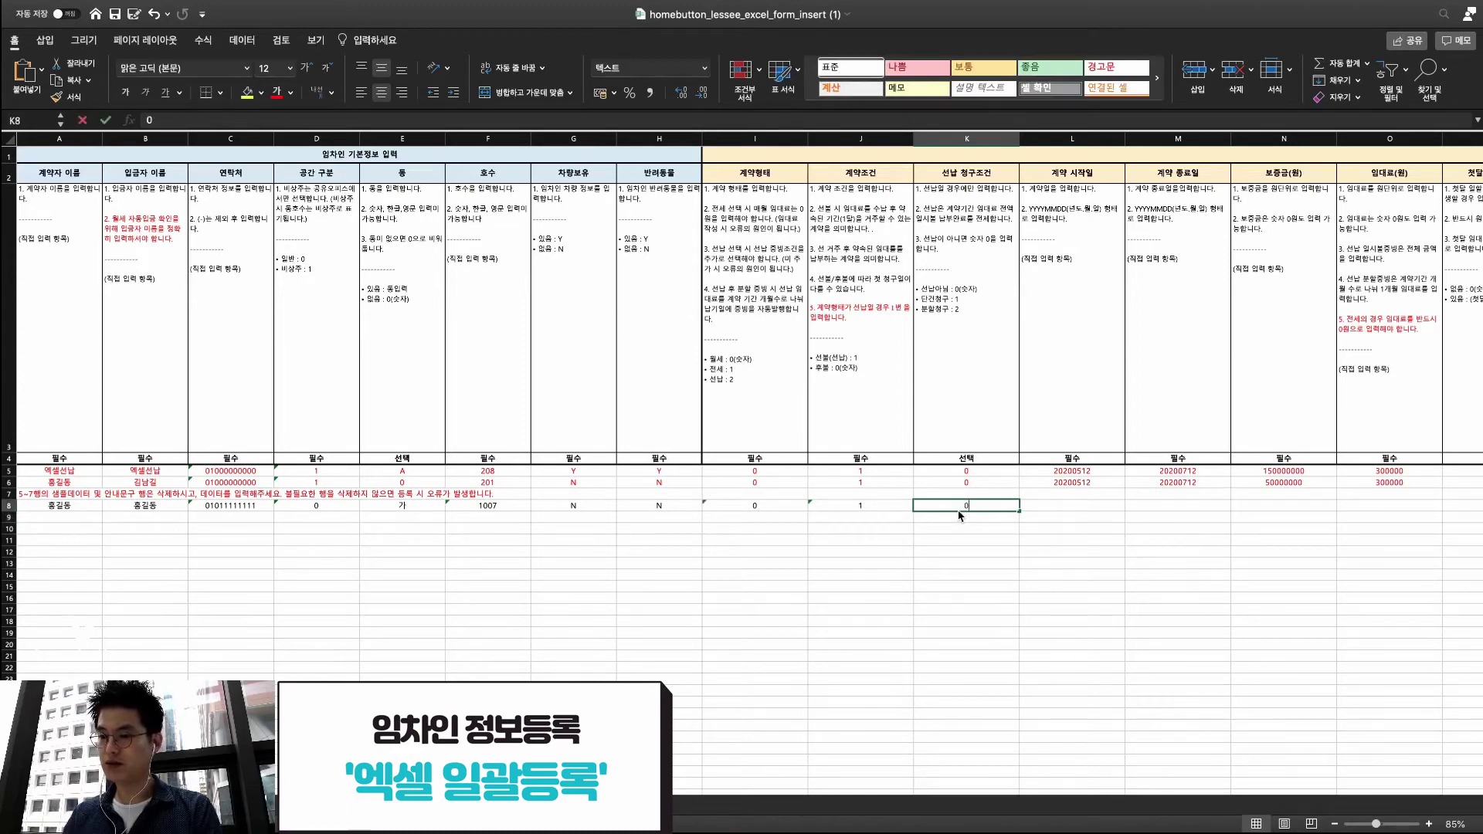
text(0)
key(Tab)
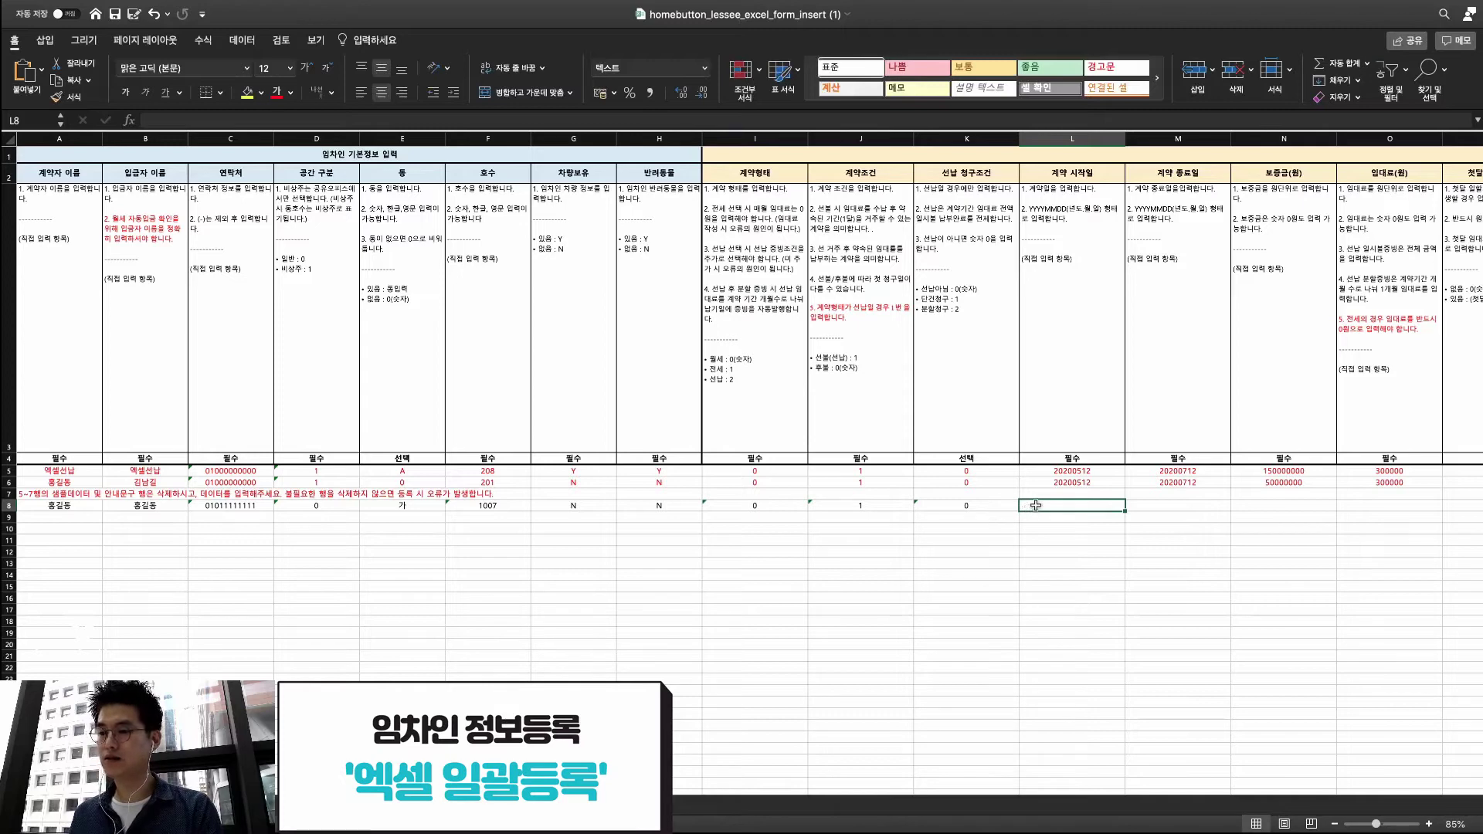
Enter 20200101 as 계약 시작일 and 20211231 as 계약 종료일 in row 8
text(2020)
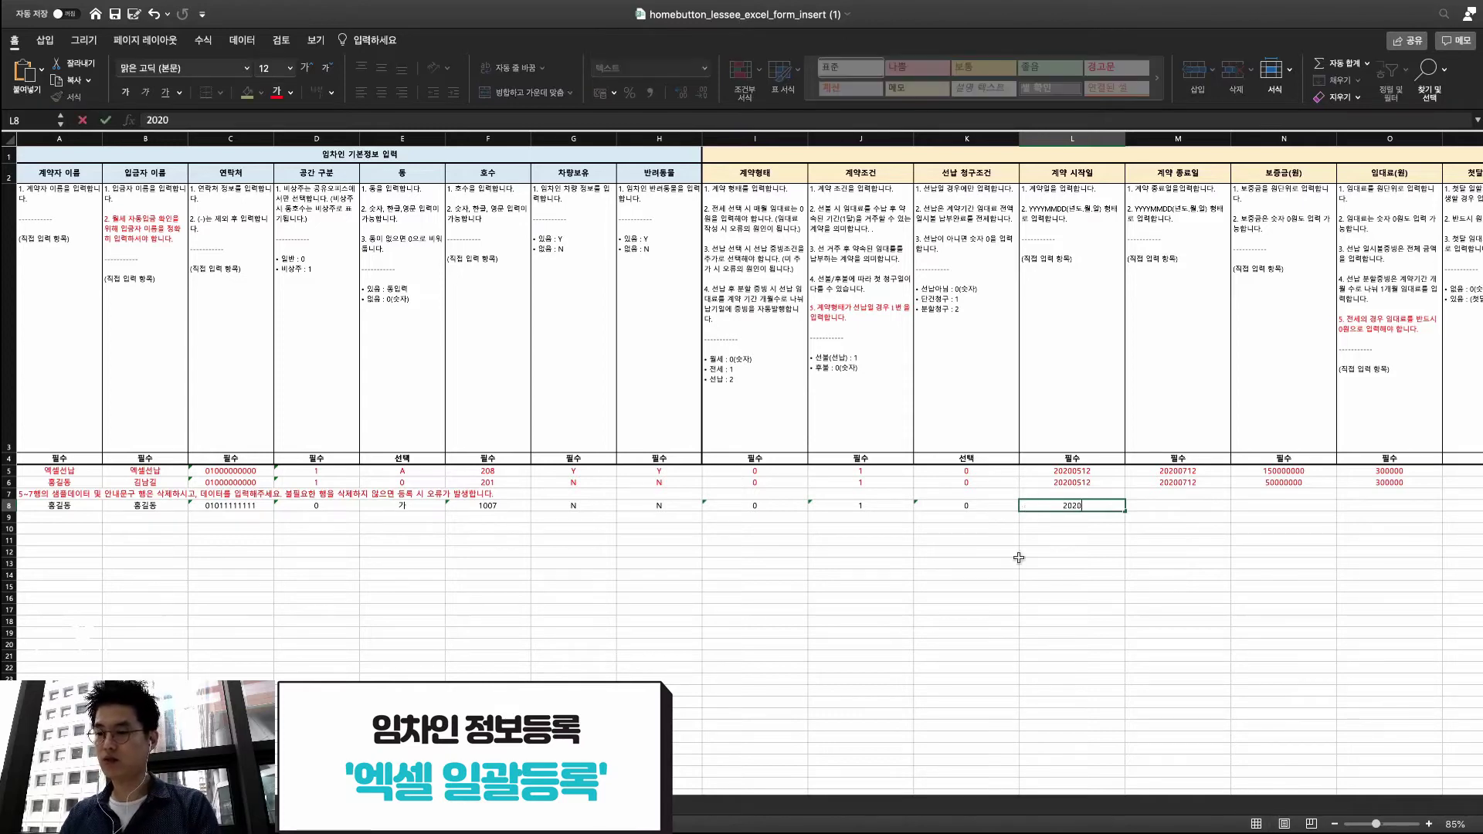
text(0101)
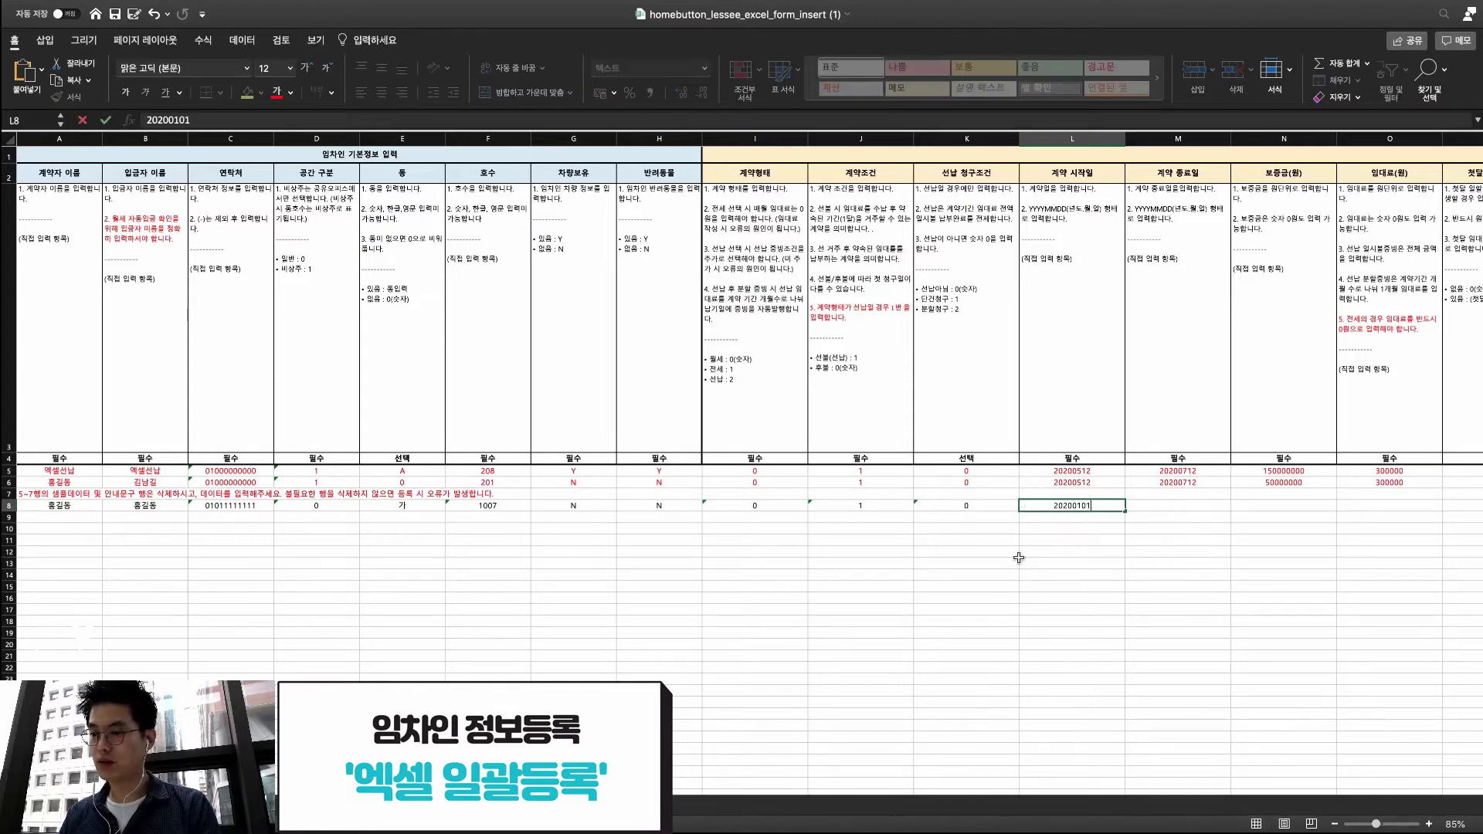
click(1154, 508)
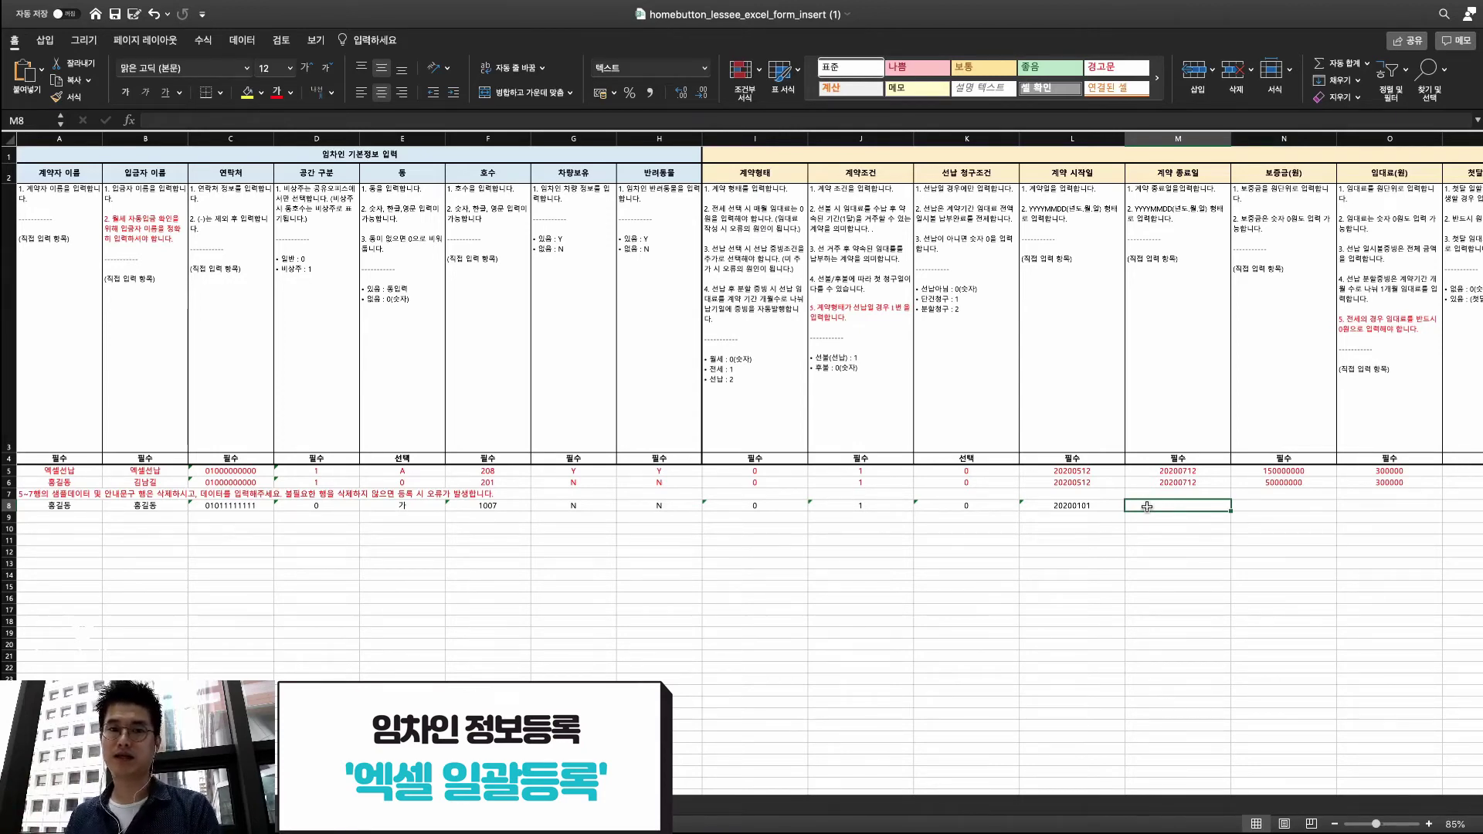
text(20)
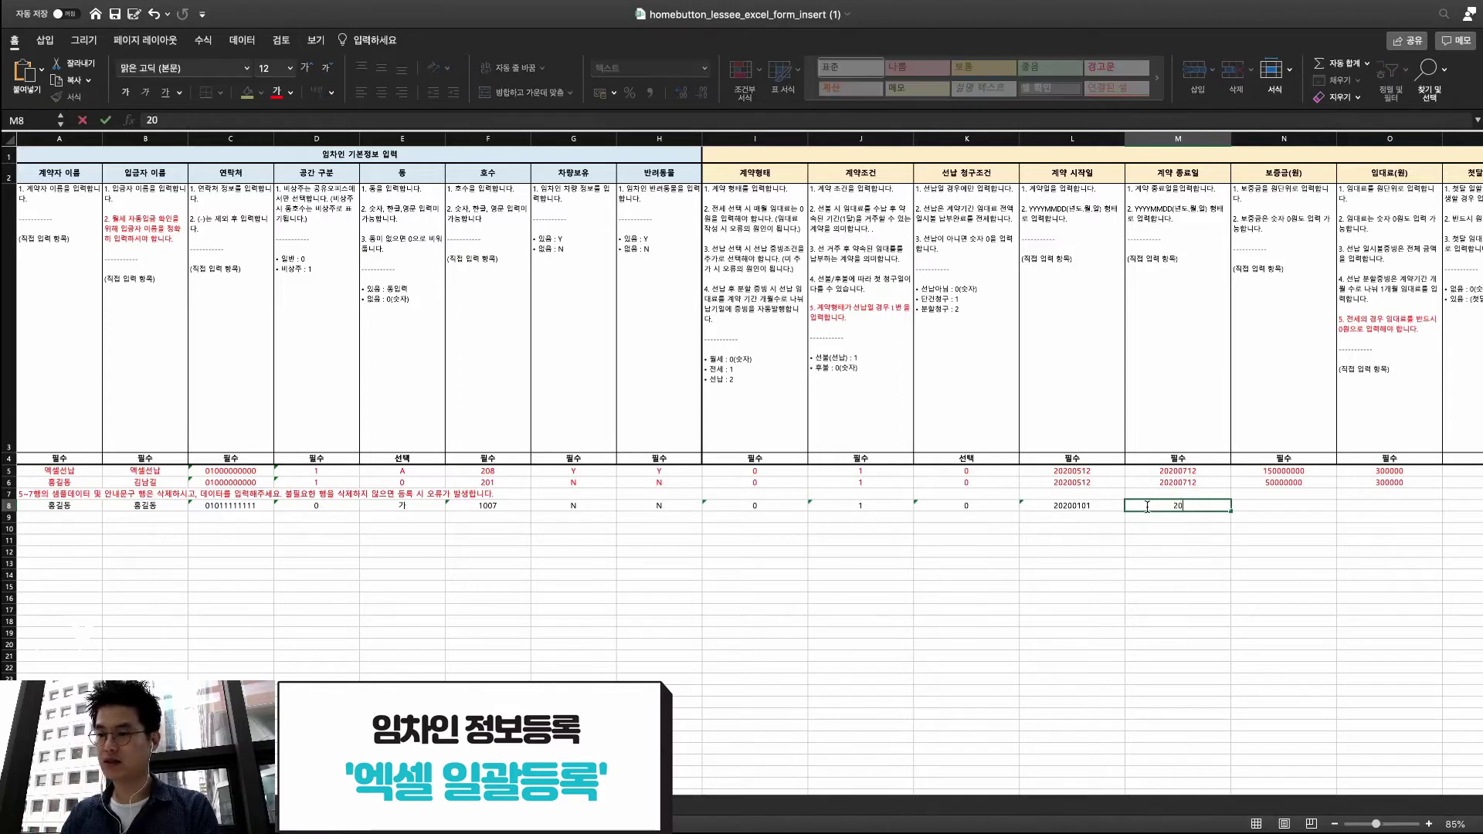
text(211231)
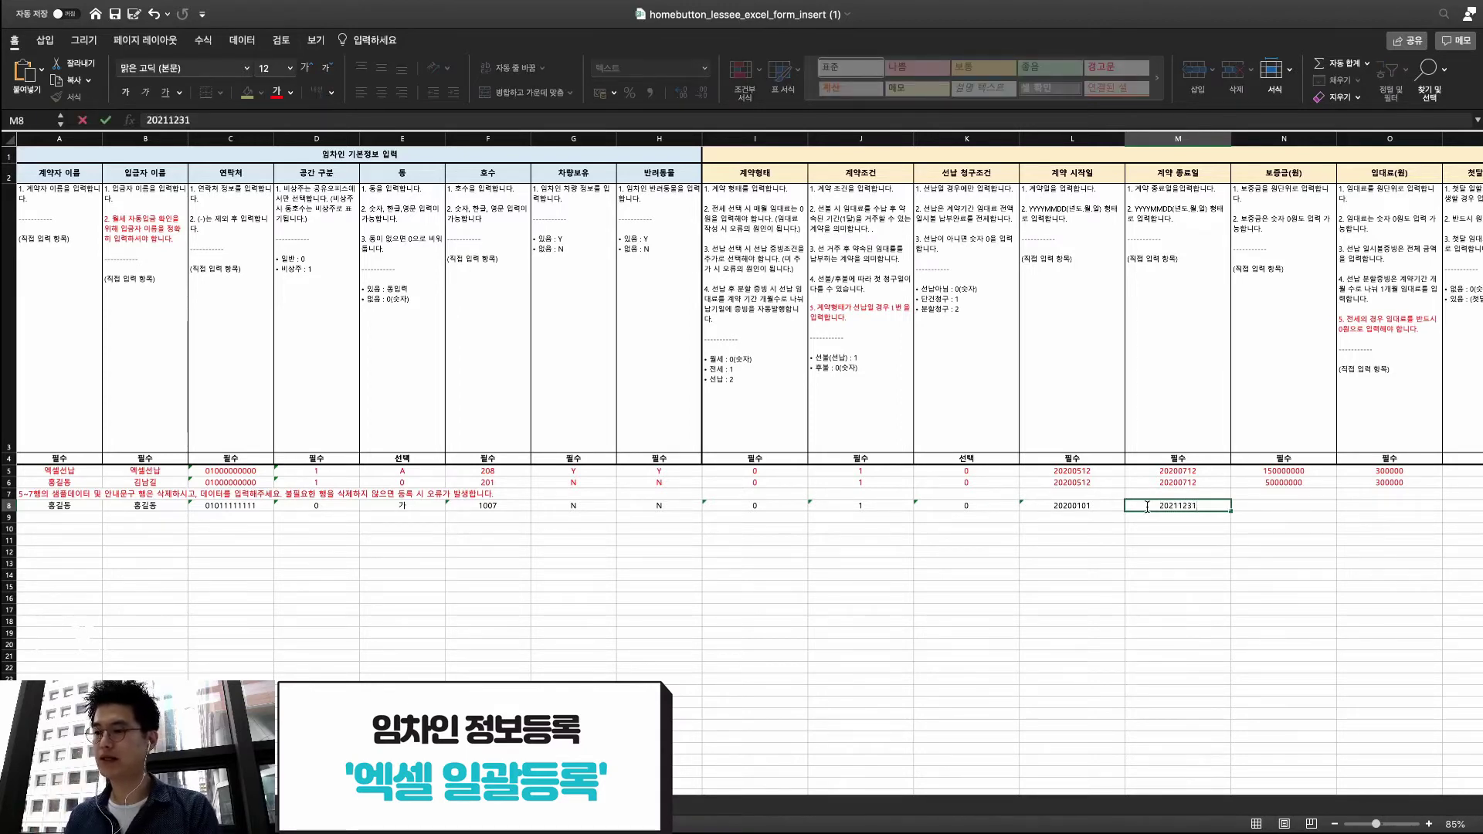
key(Tab)
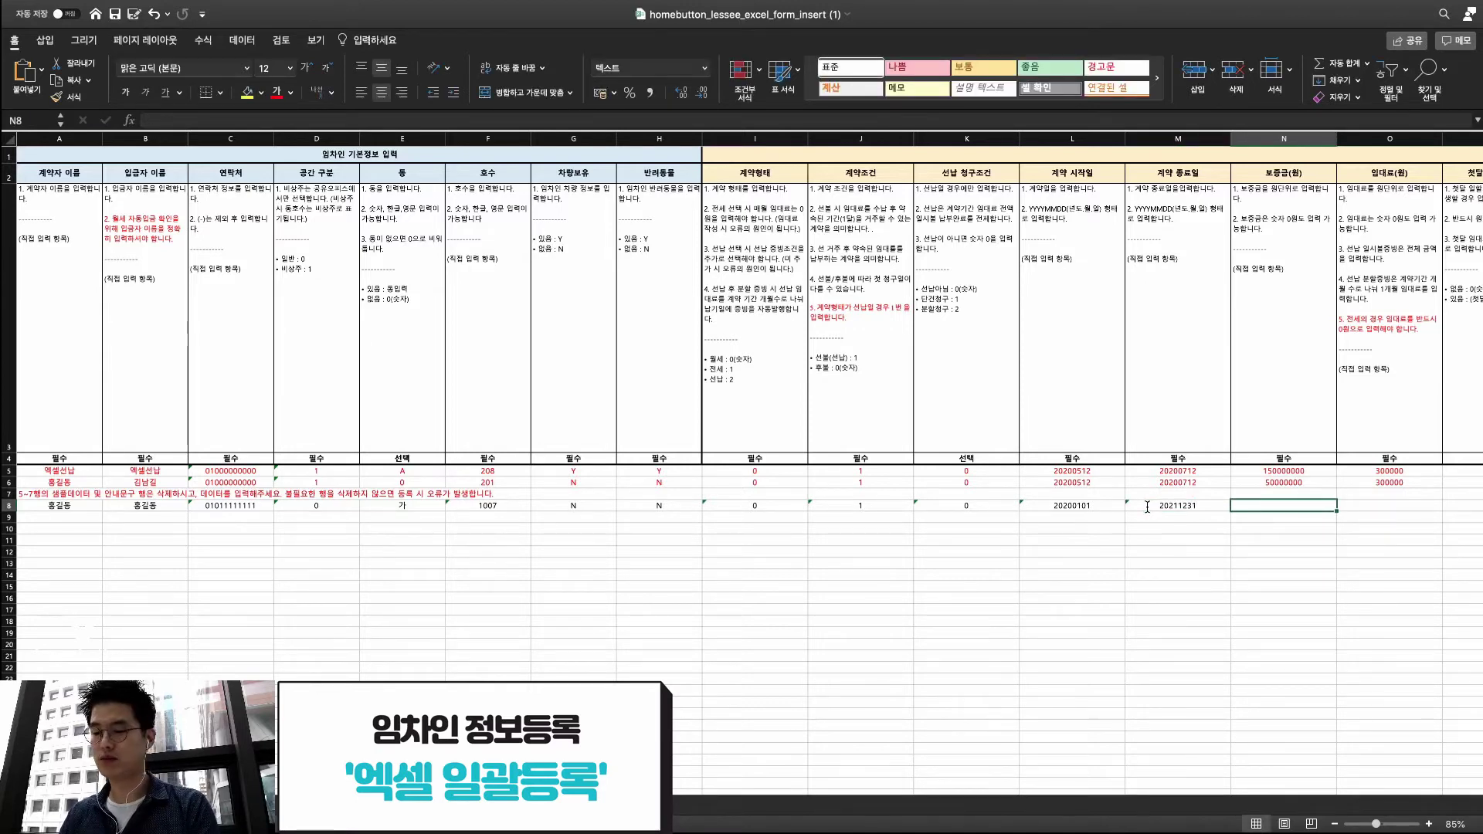
Enter a 보증금 of 50000000 and a 임대료 of 60000 in row 8
text(50000000)
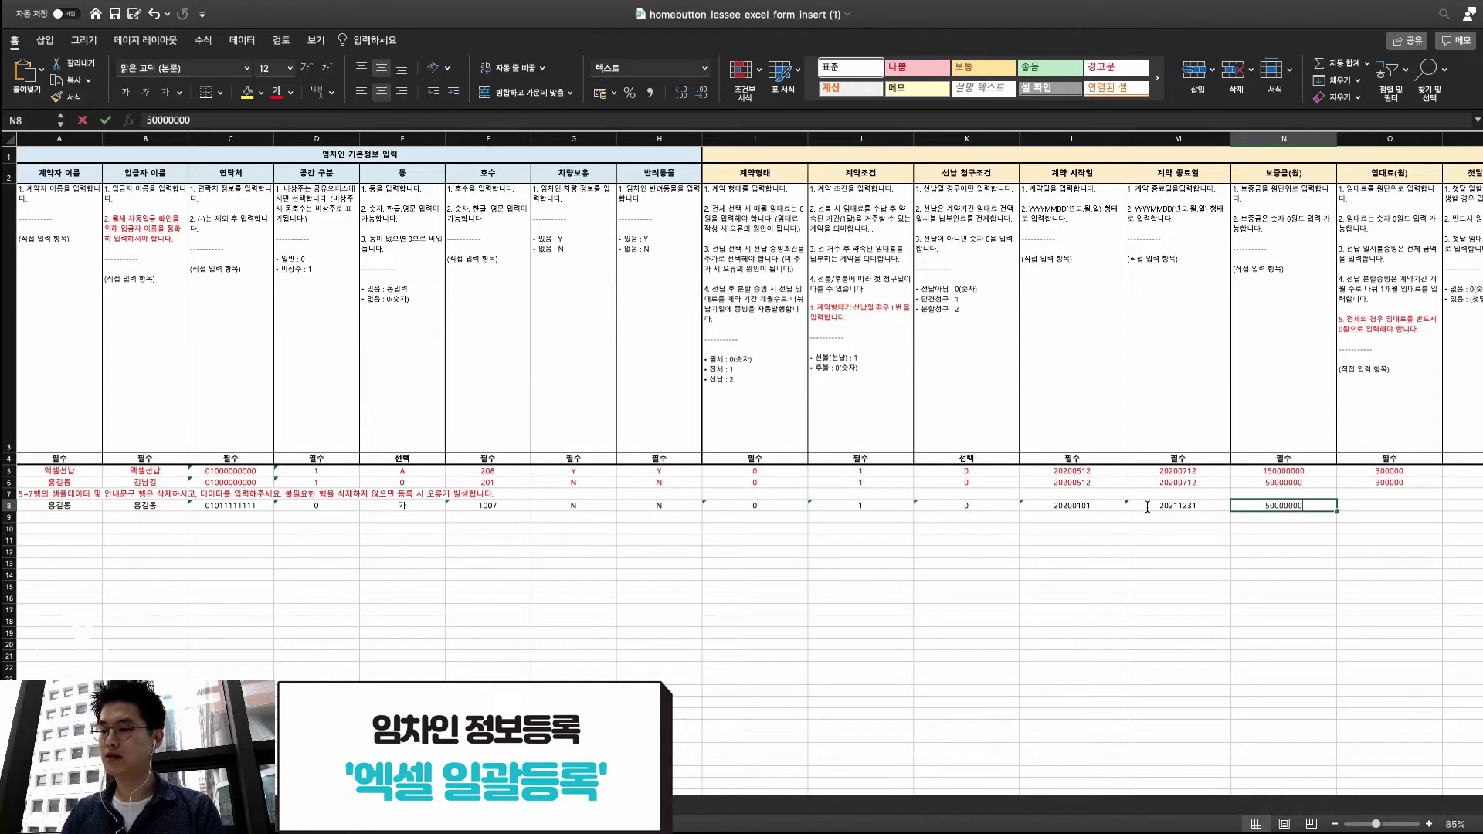
key(Tab)
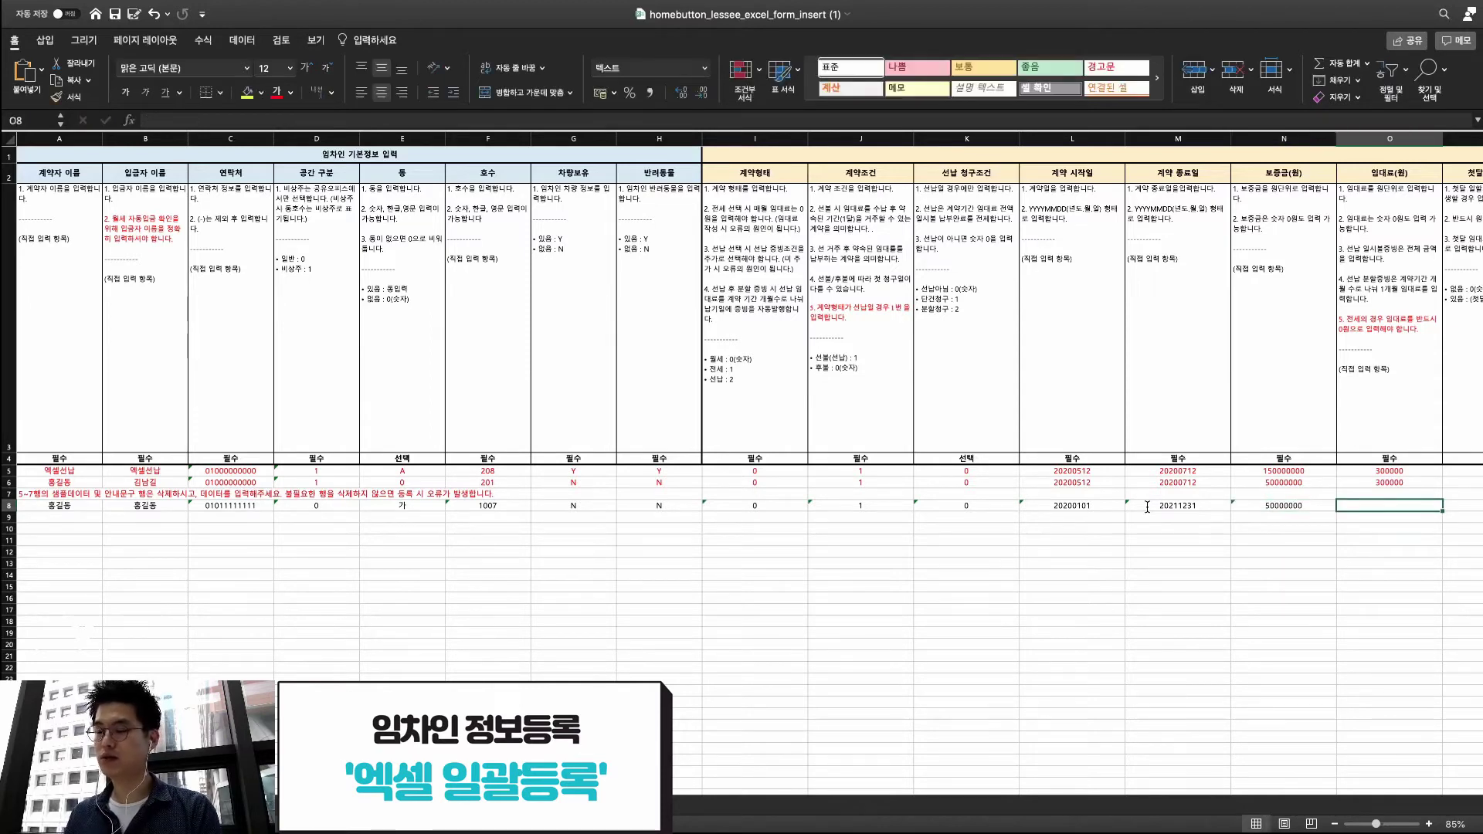
text(60000)
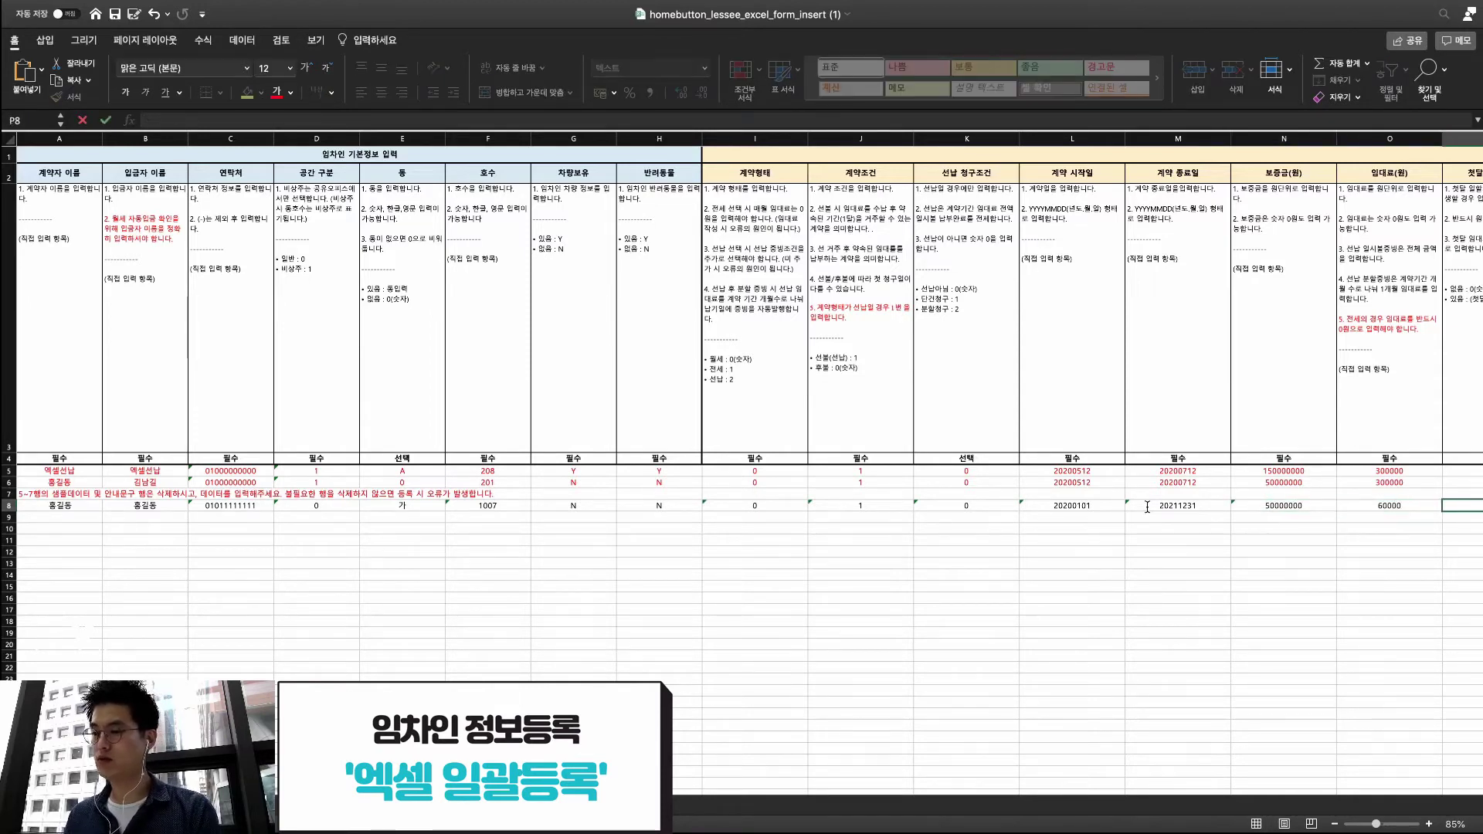
key(Tab)
scroll(1078, 500, right, 5)
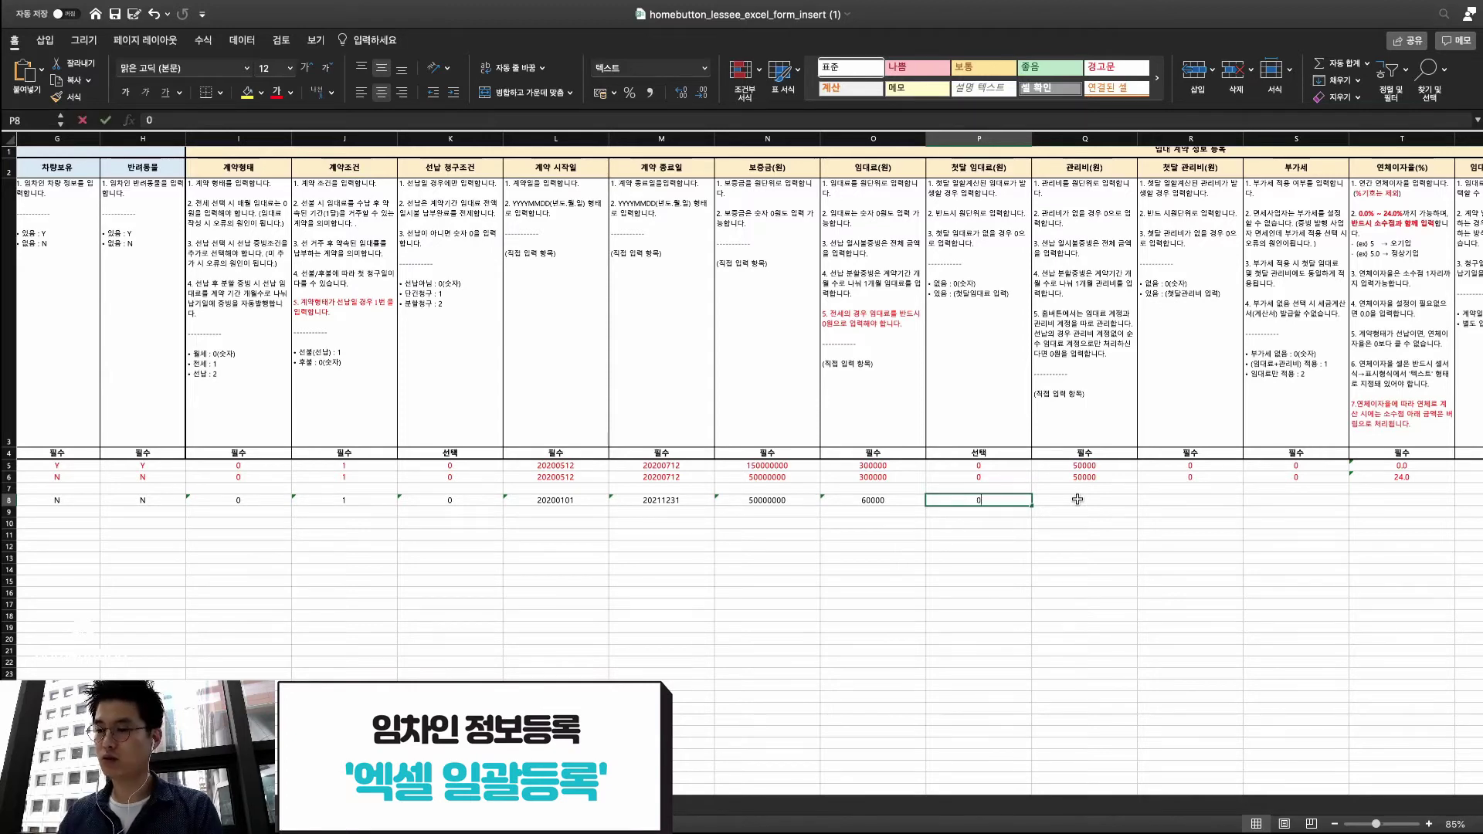
Enter 0 as 첫달 임대료, 5000 as 관리비 and 0 as 첫달 관리비 in row 8
text(0)
key(Tab)
text(5000)
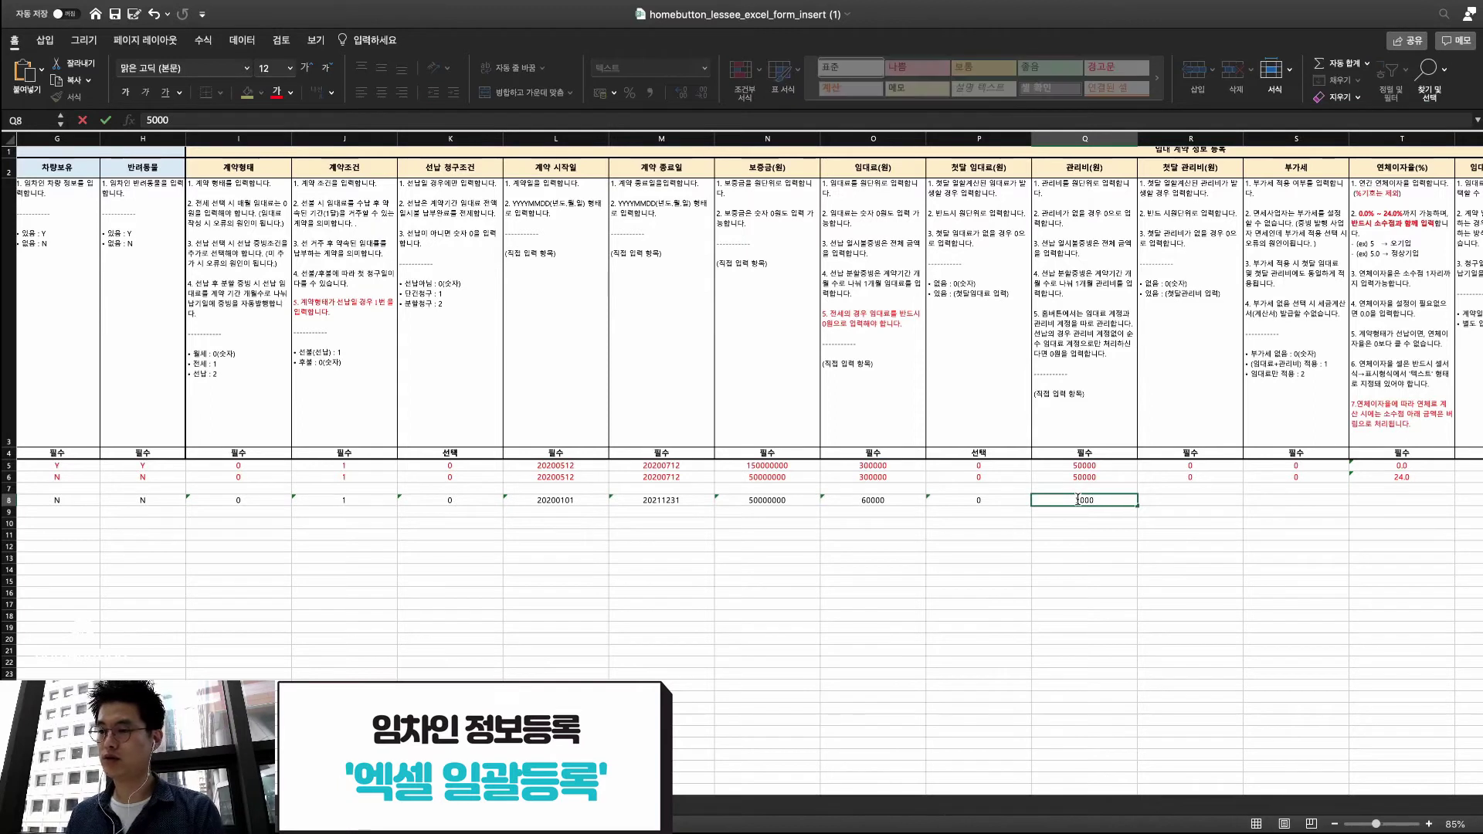
key(Tab)
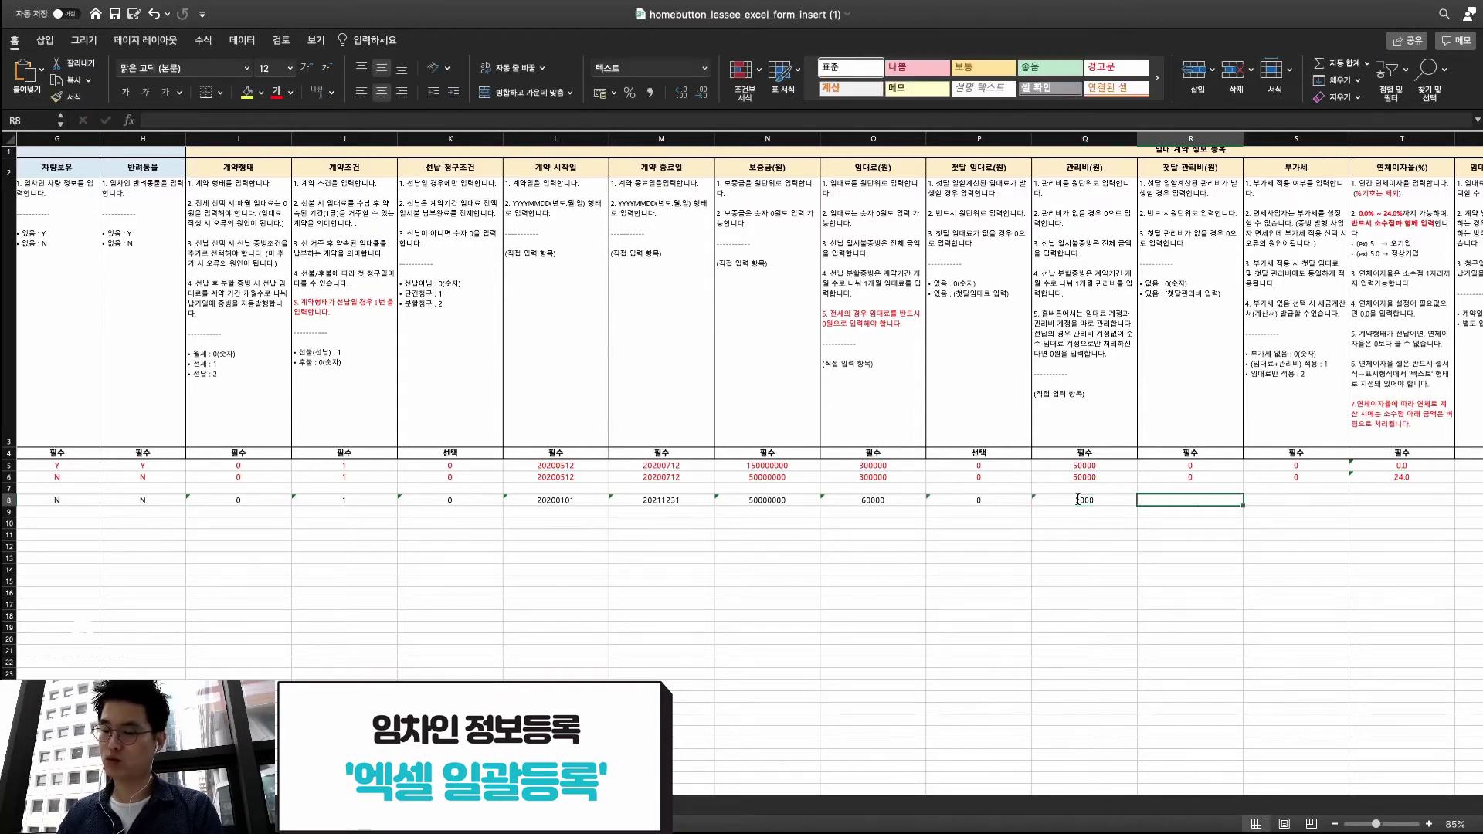
text(0)
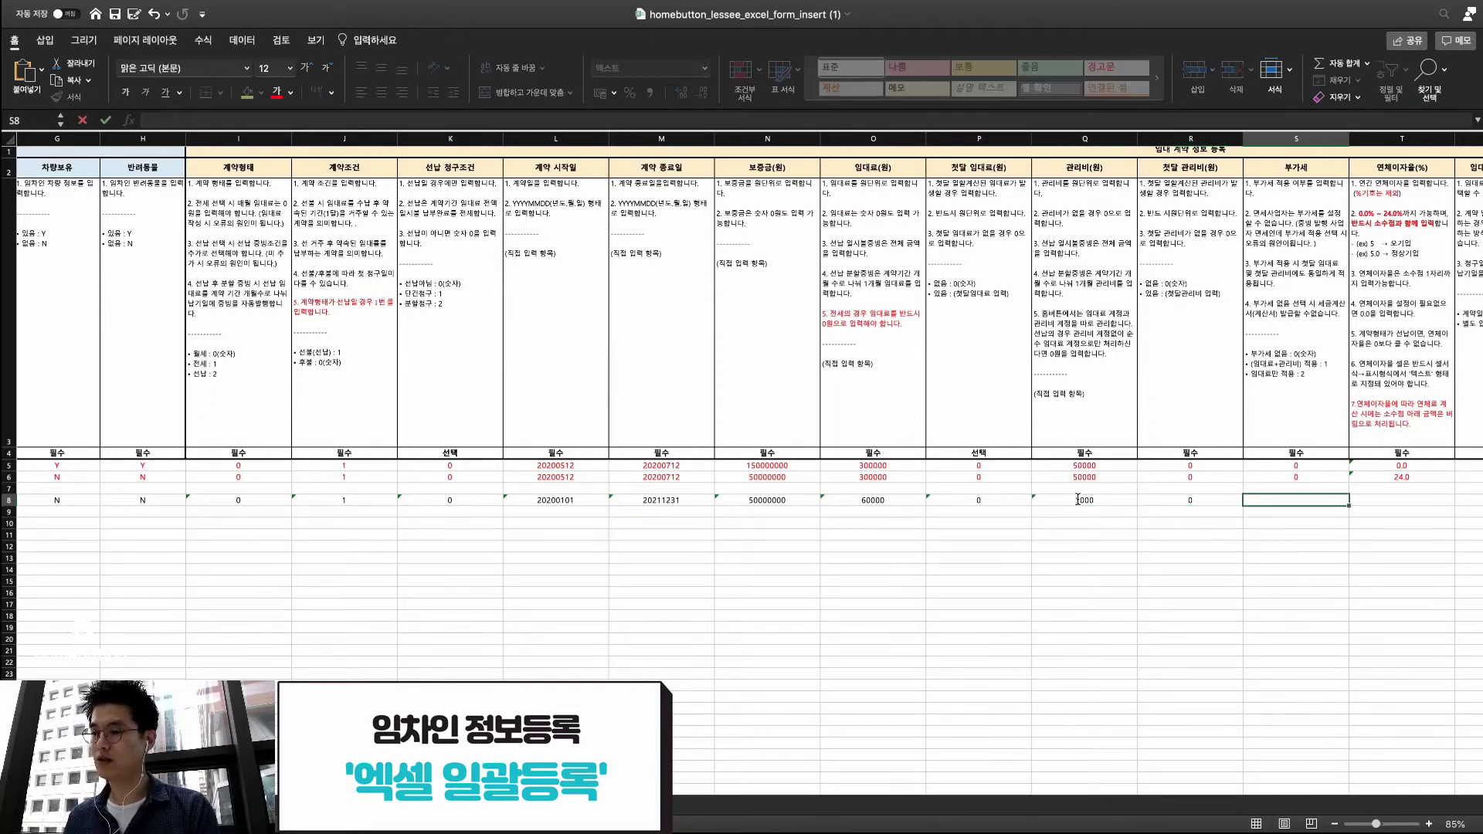
key(Tab)
Set 부가세 to 1 in row 8, so VAT applies to both 임대료 and 관리비
scroll(1170, 445, right, 1)
scroll(1170, 445, right, 1)
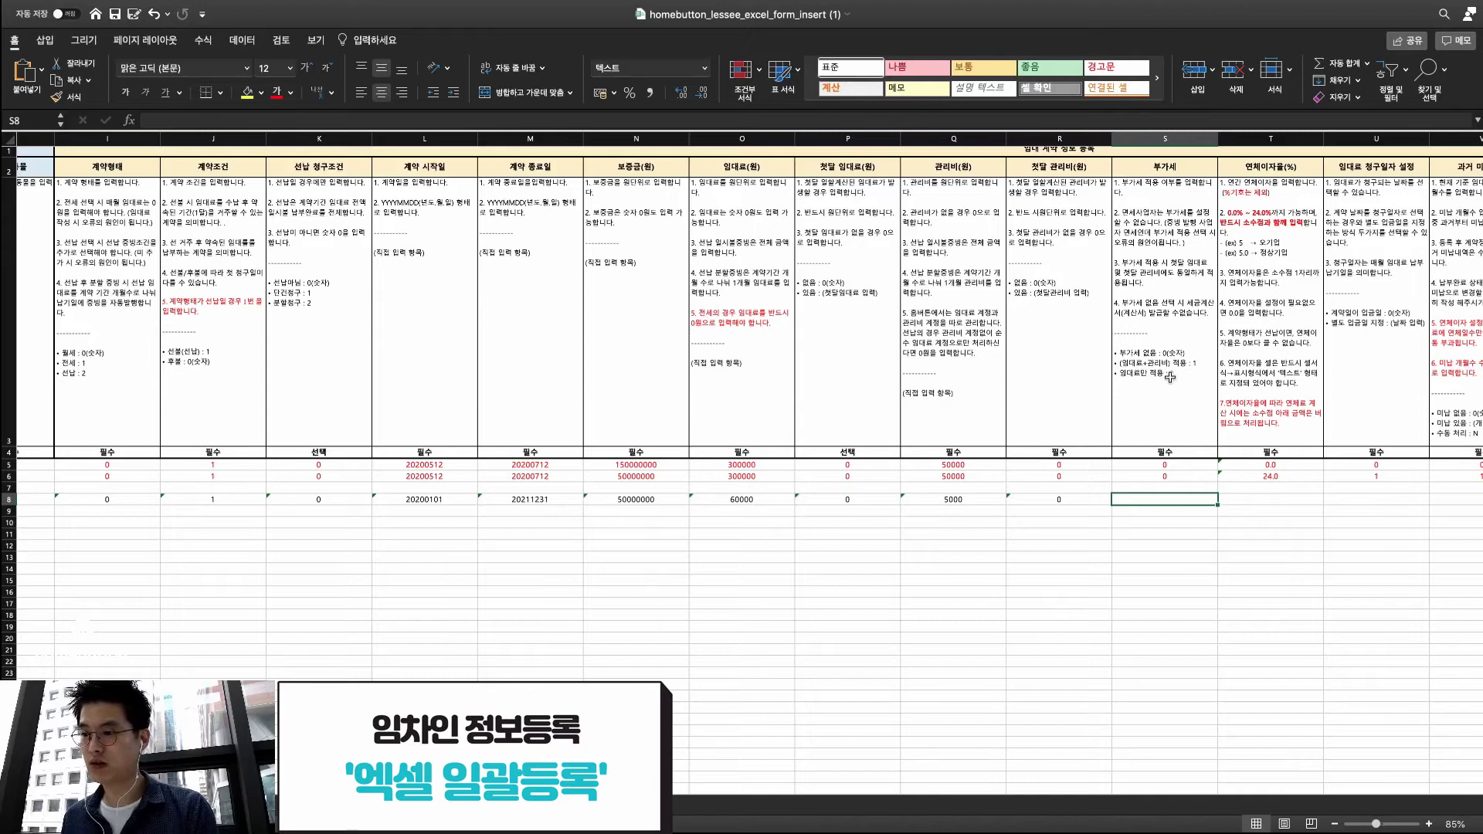
text(1)
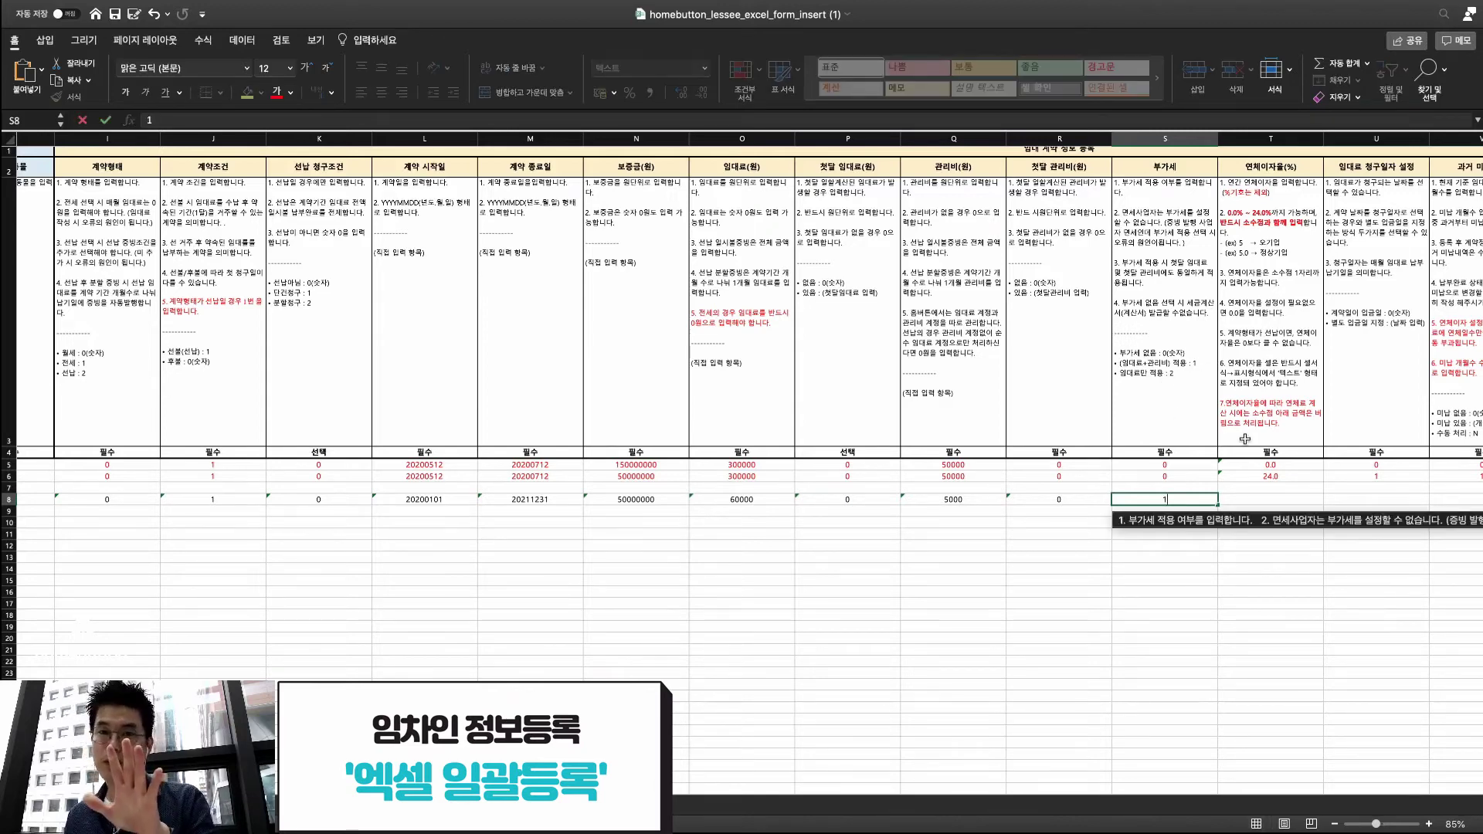
click(936, 500)
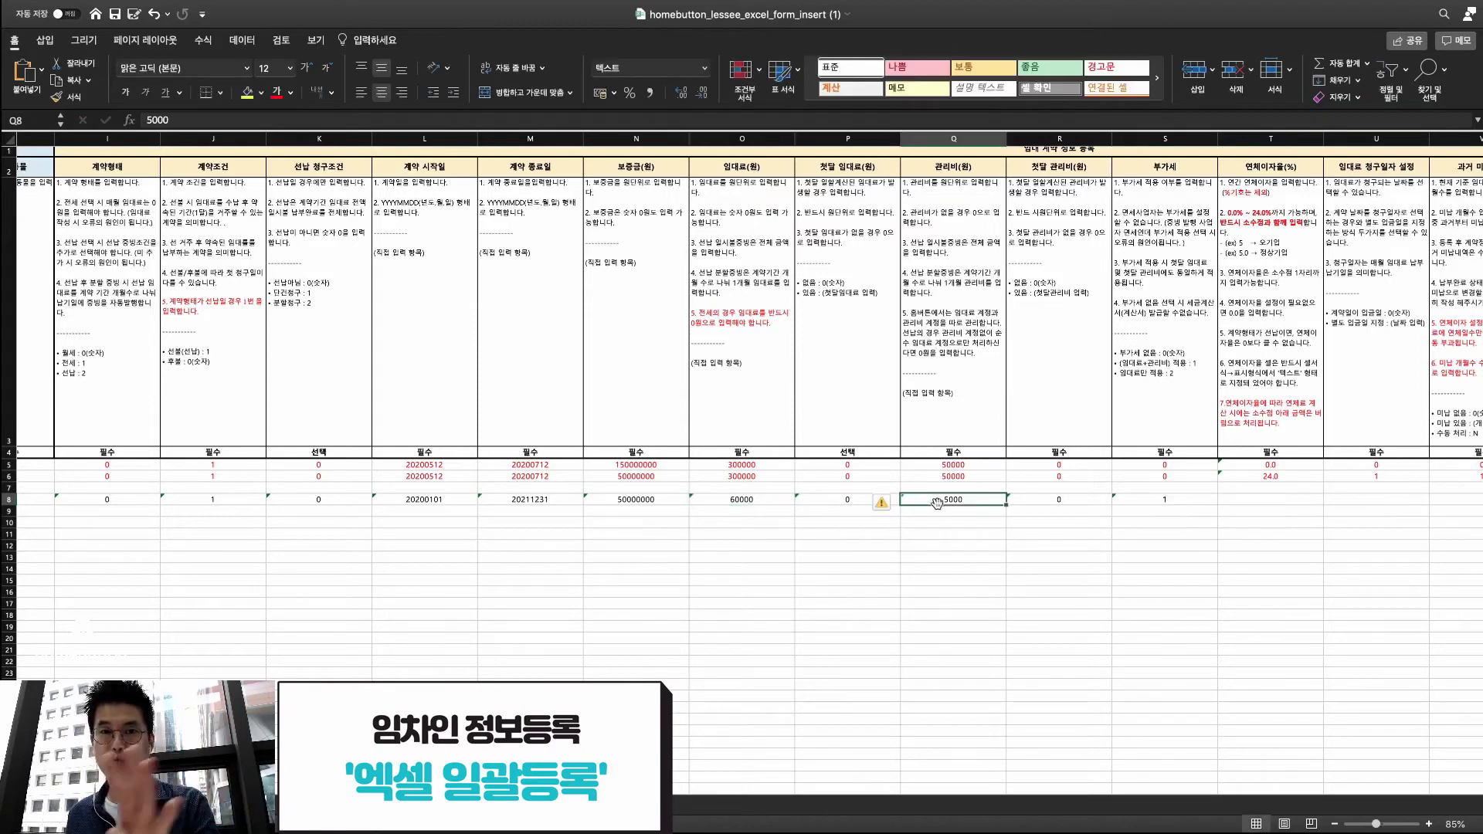
click(1186, 503)
Enter 12.0 as the 연체이자율(%) in row 8, including the decimal place
click(1237, 499)
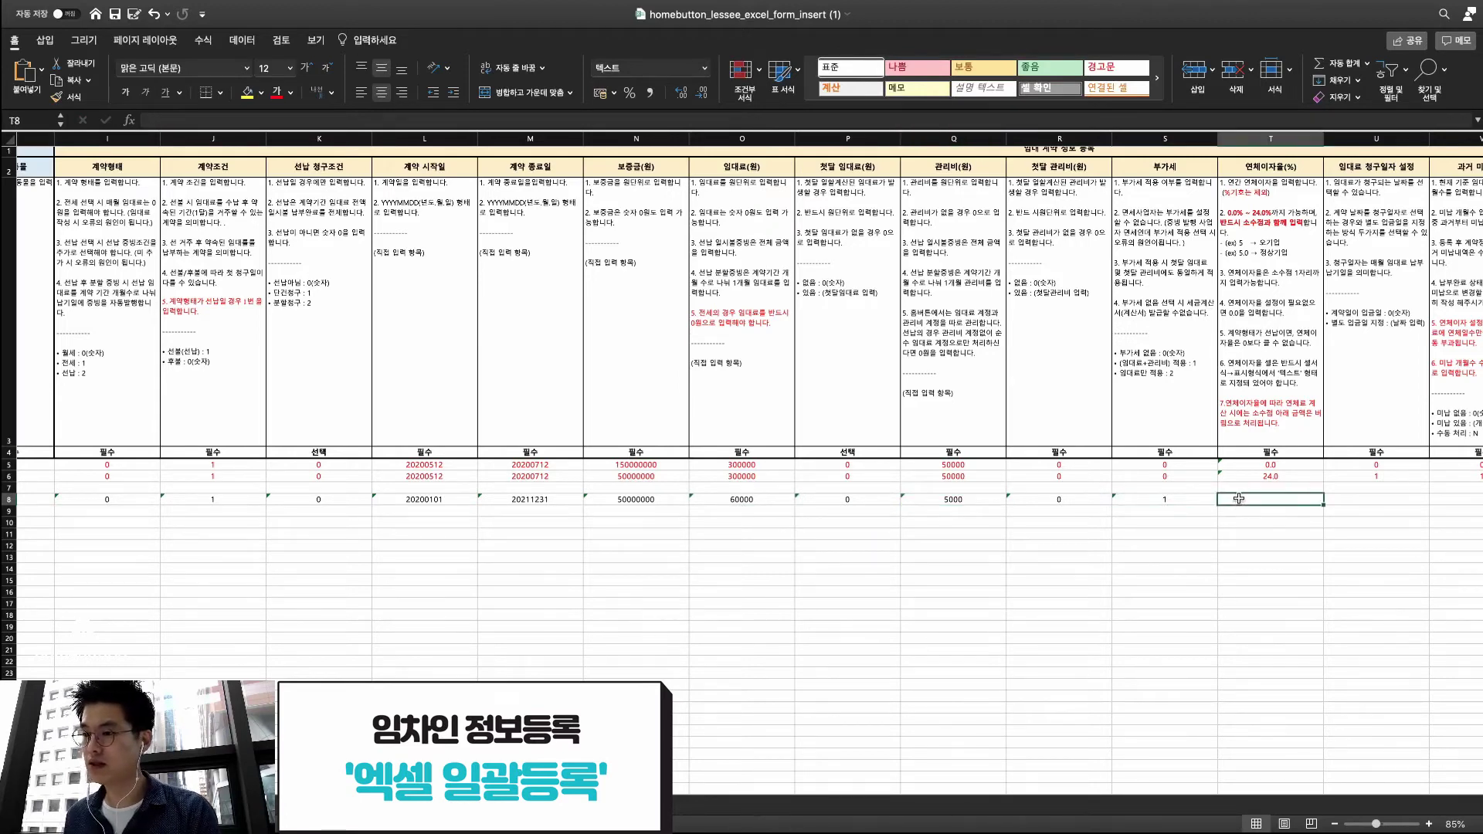
text(12)
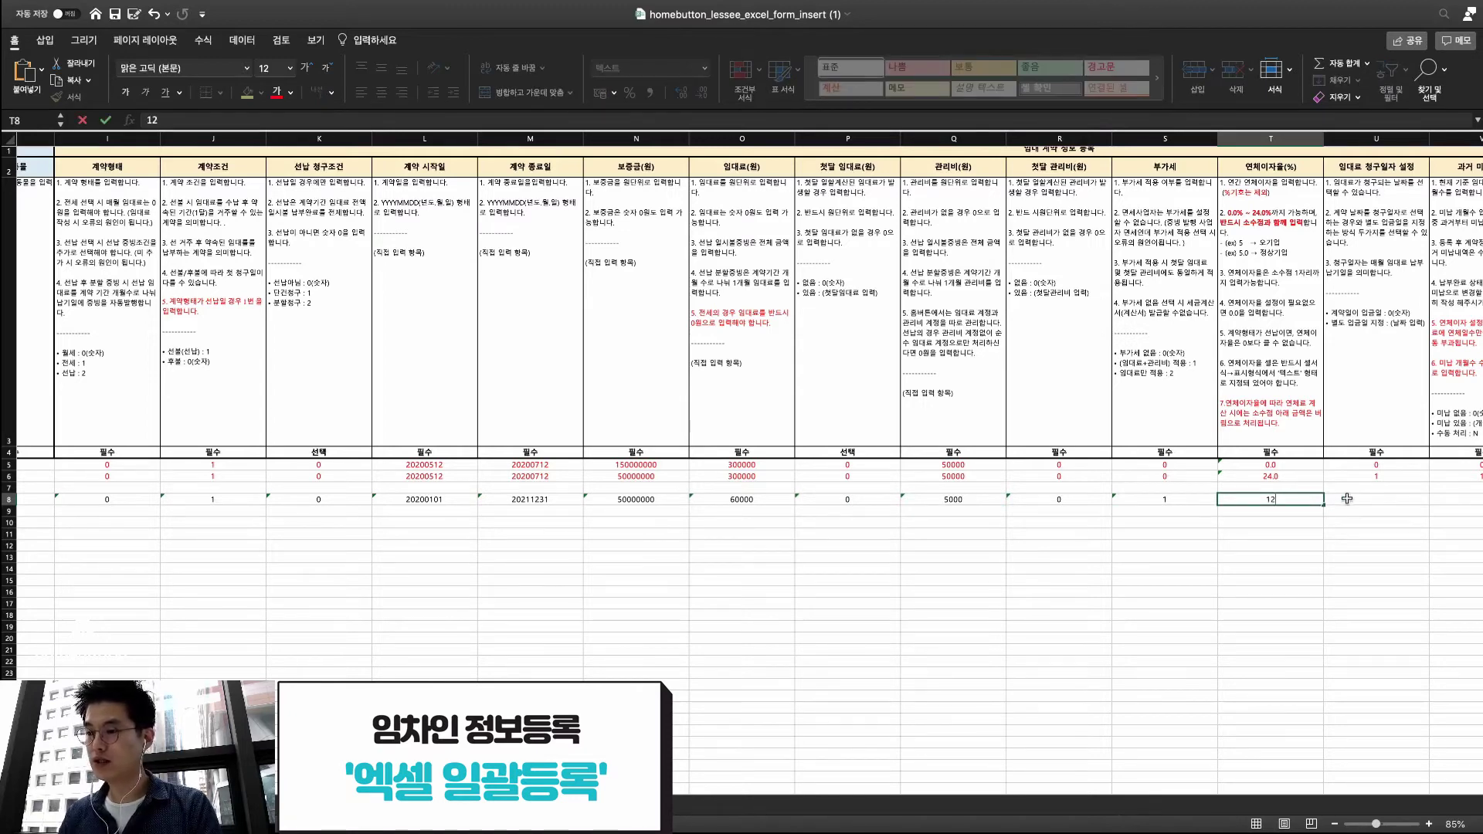
text(.0)
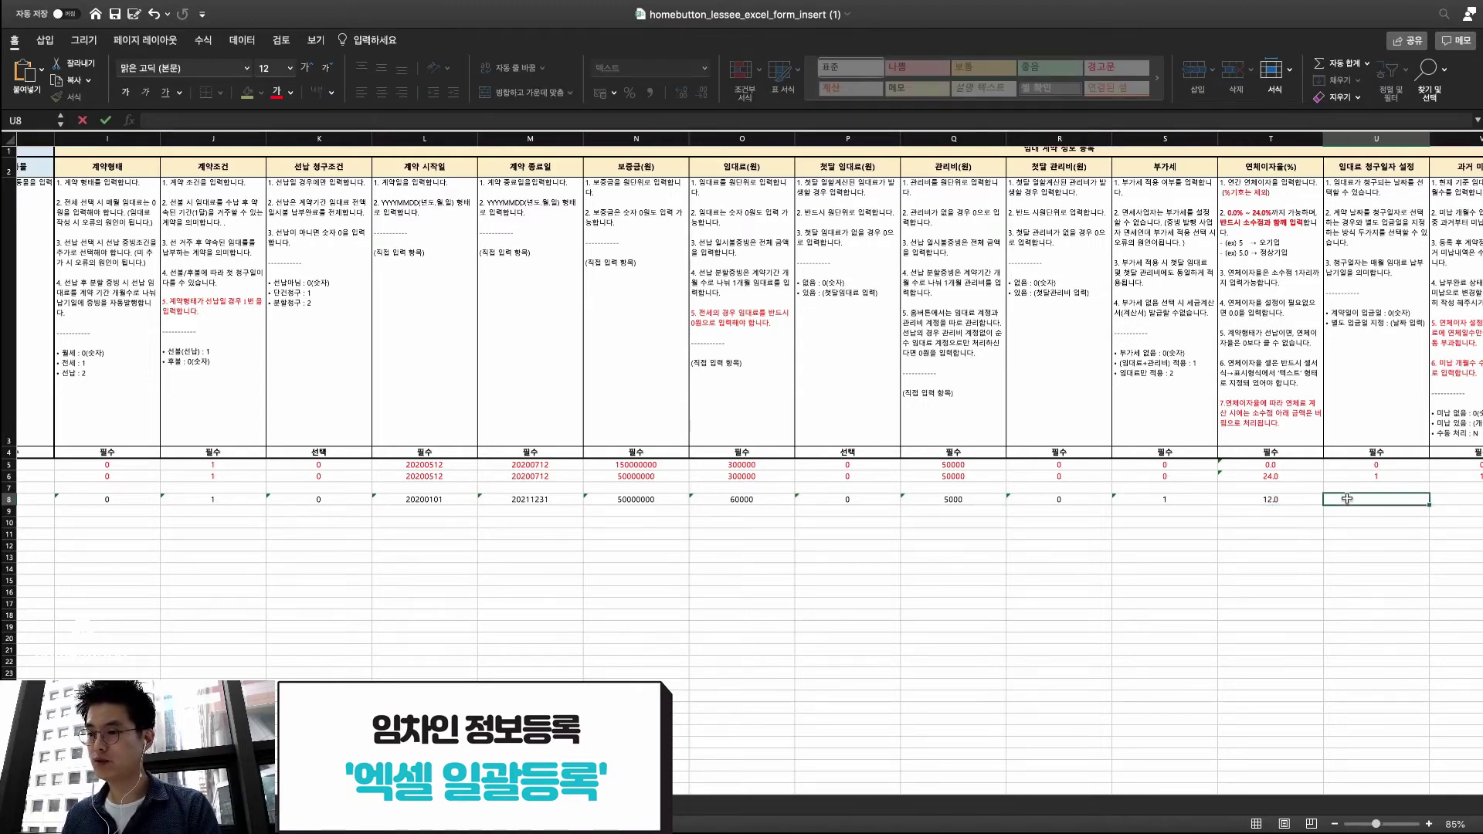
key(Return)
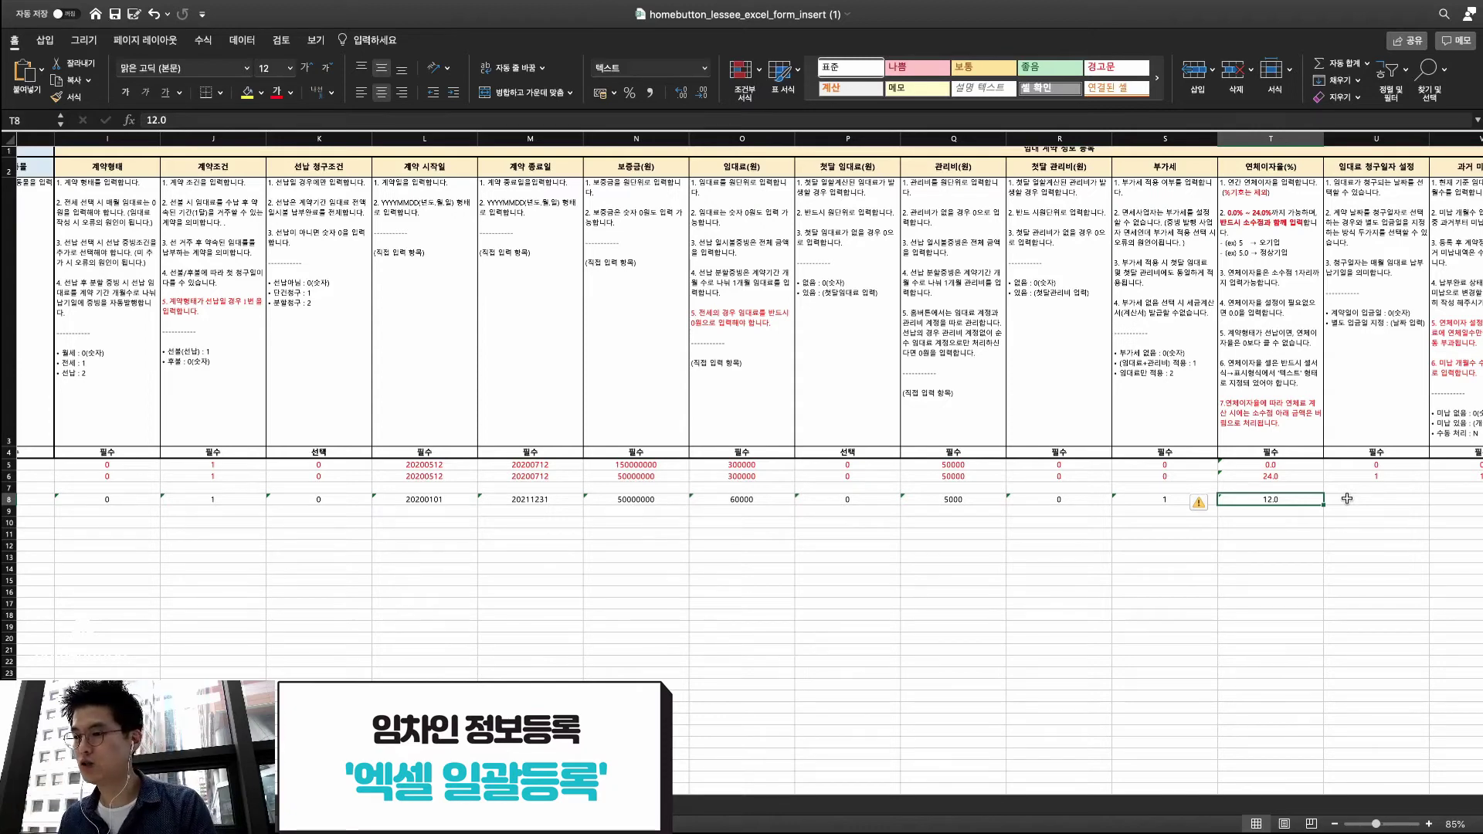
Set 임대료 청구일자 설정 to 1 in row 8, checking it against the 계약 시작일
click(1347, 499)
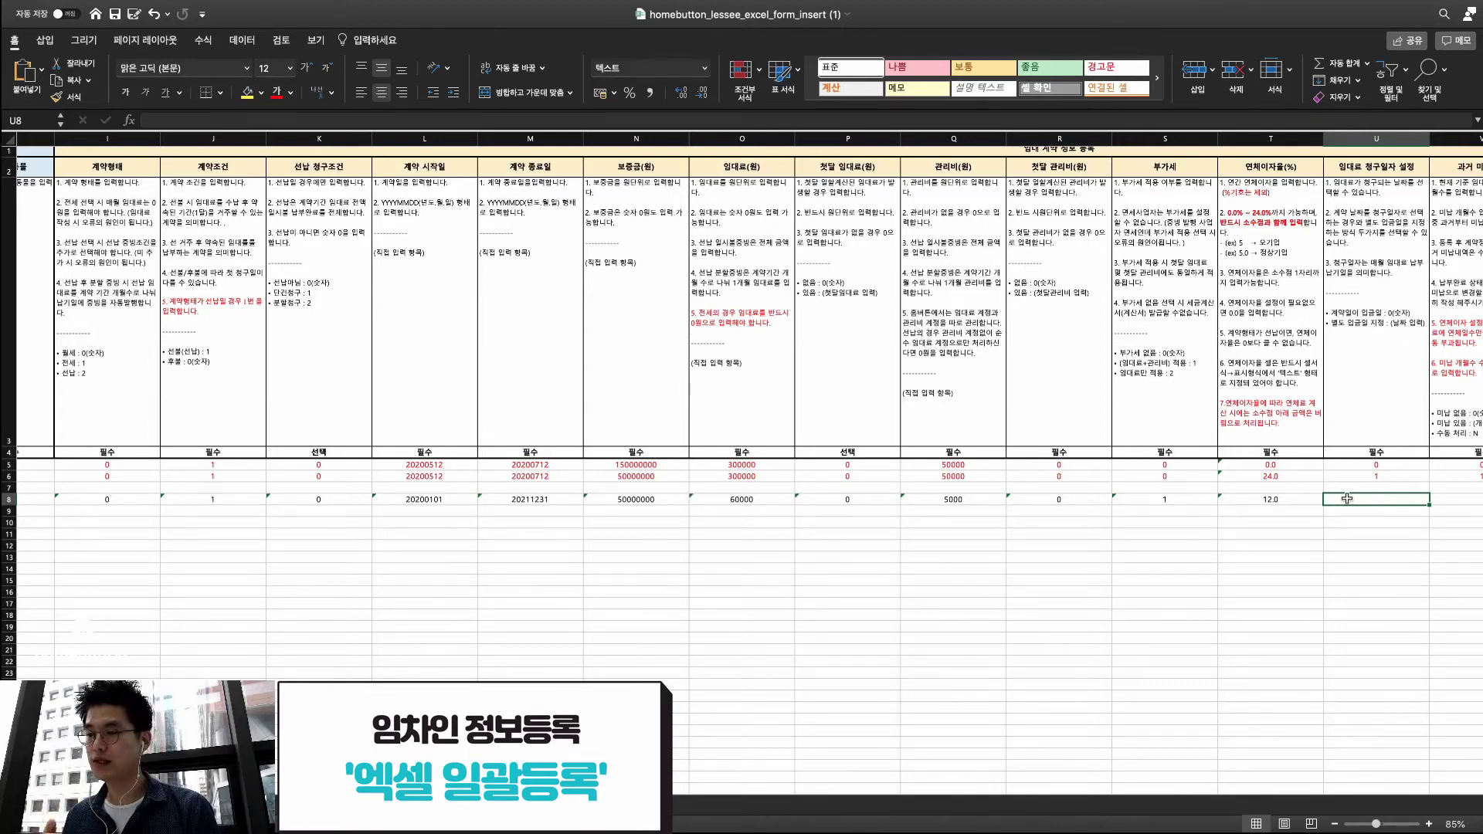
click(410, 500)
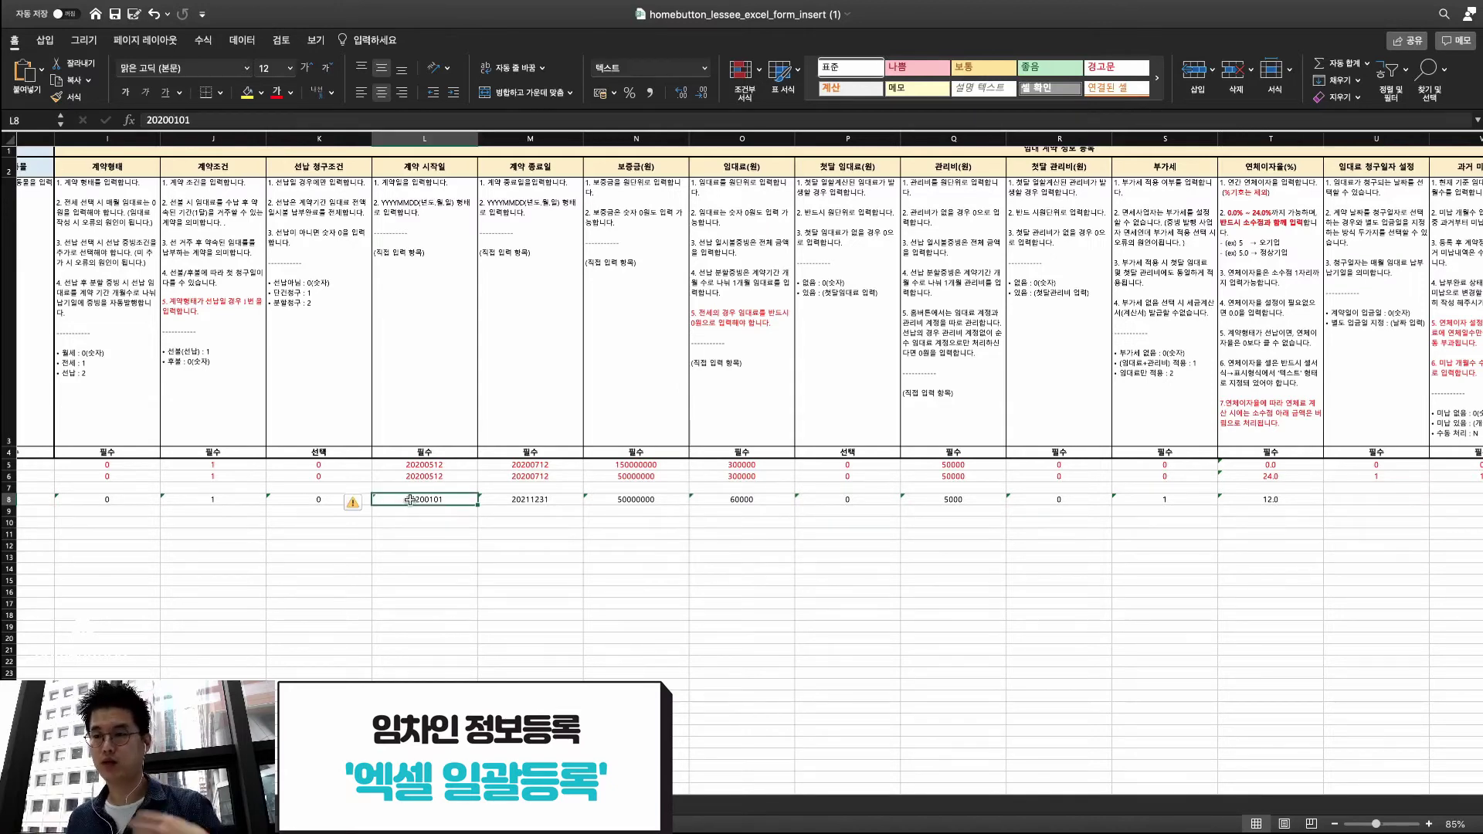
double_click(1348, 500)
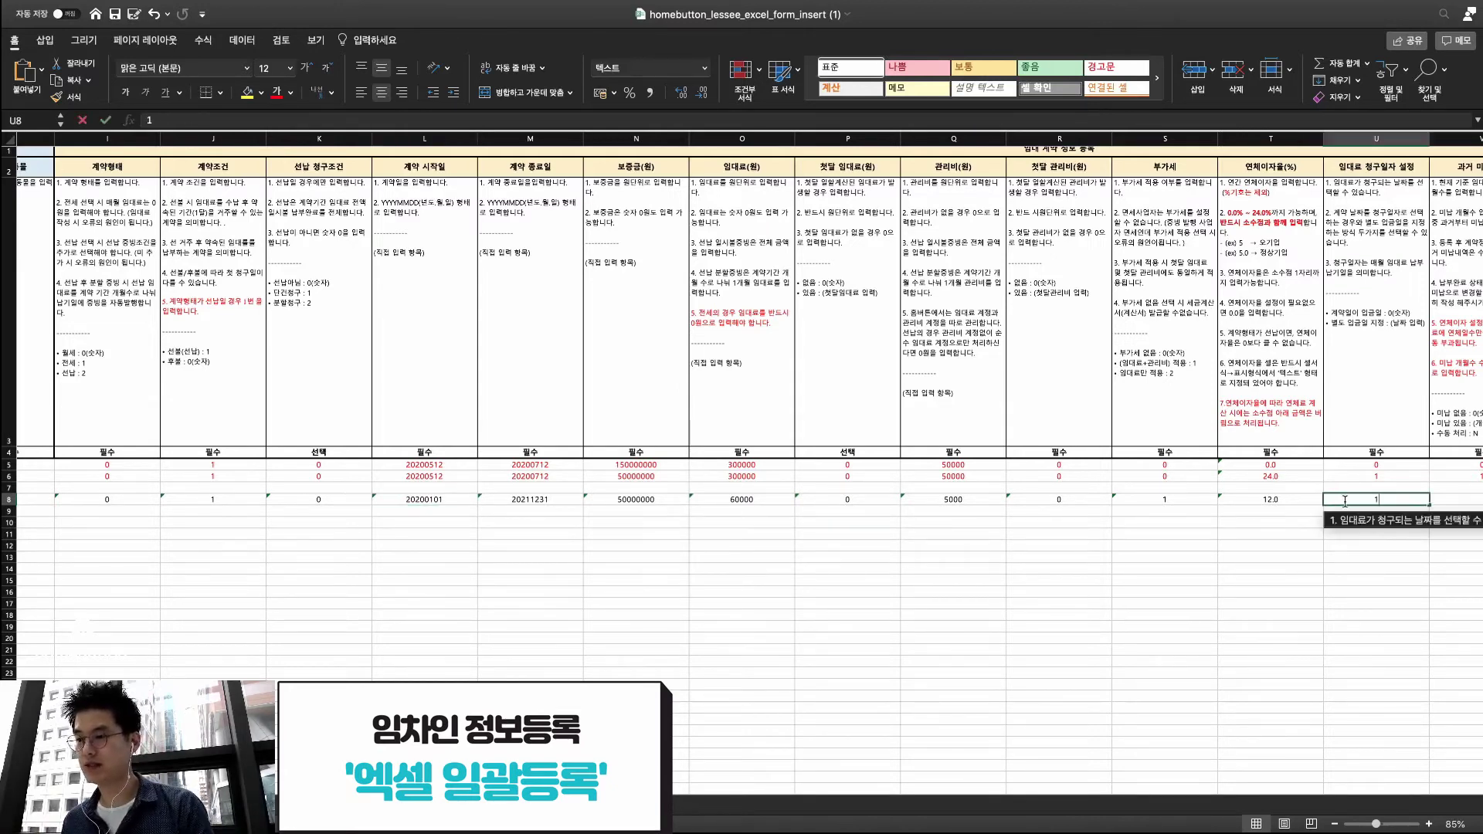
click(444, 502)
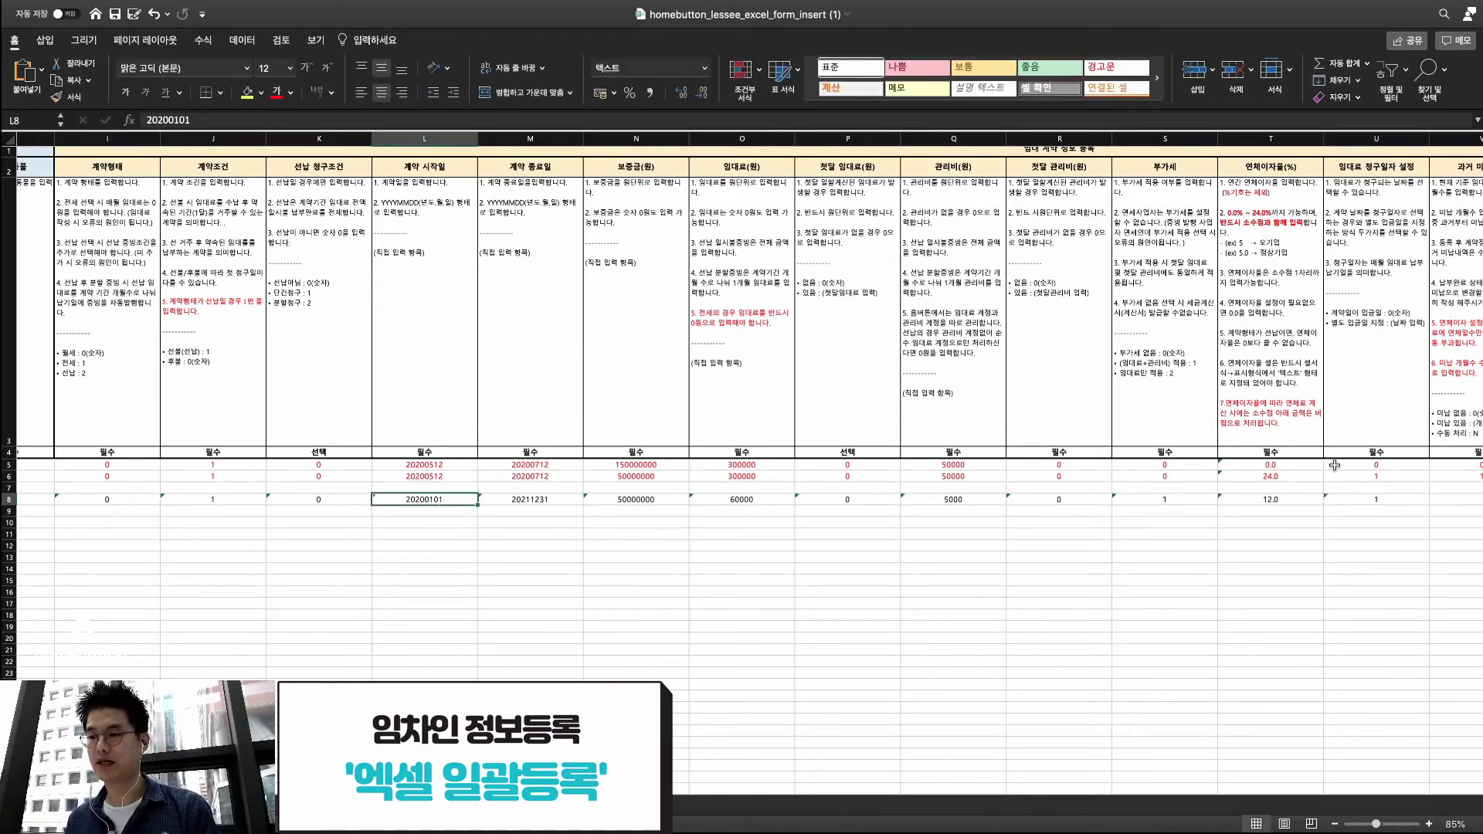
Enter 1 as 과거 미납내역 in row 8 for one unpaid month
scroll(1340, 466, right, 3)
scroll(1346, 464, right, 4)
click(1221, 499)
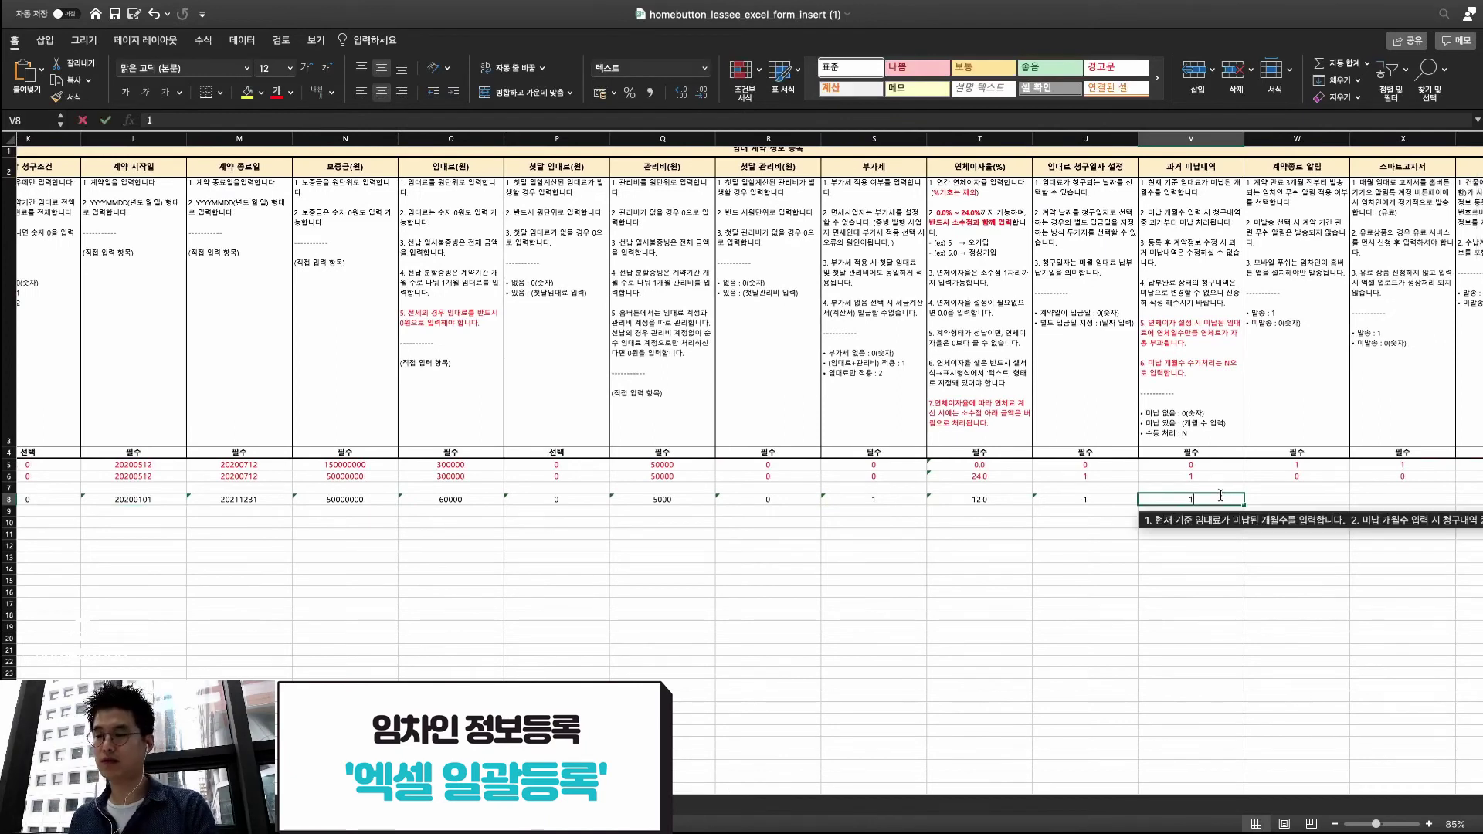
text(1)
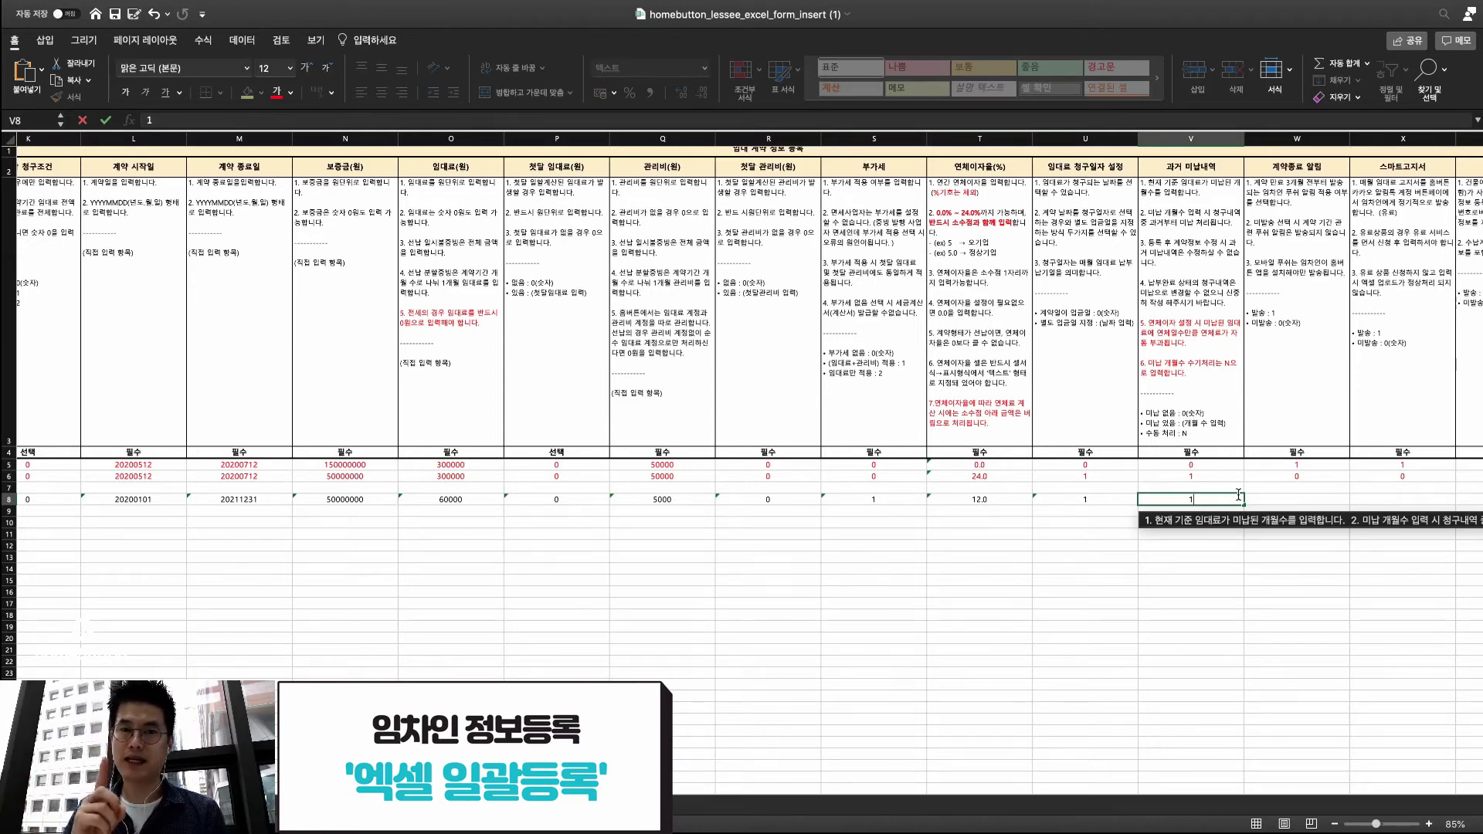
Set 계약종료 알림 to 1 (발송) and 스마트고지서 to 0 (미발송) in row 8
click(1278, 500)
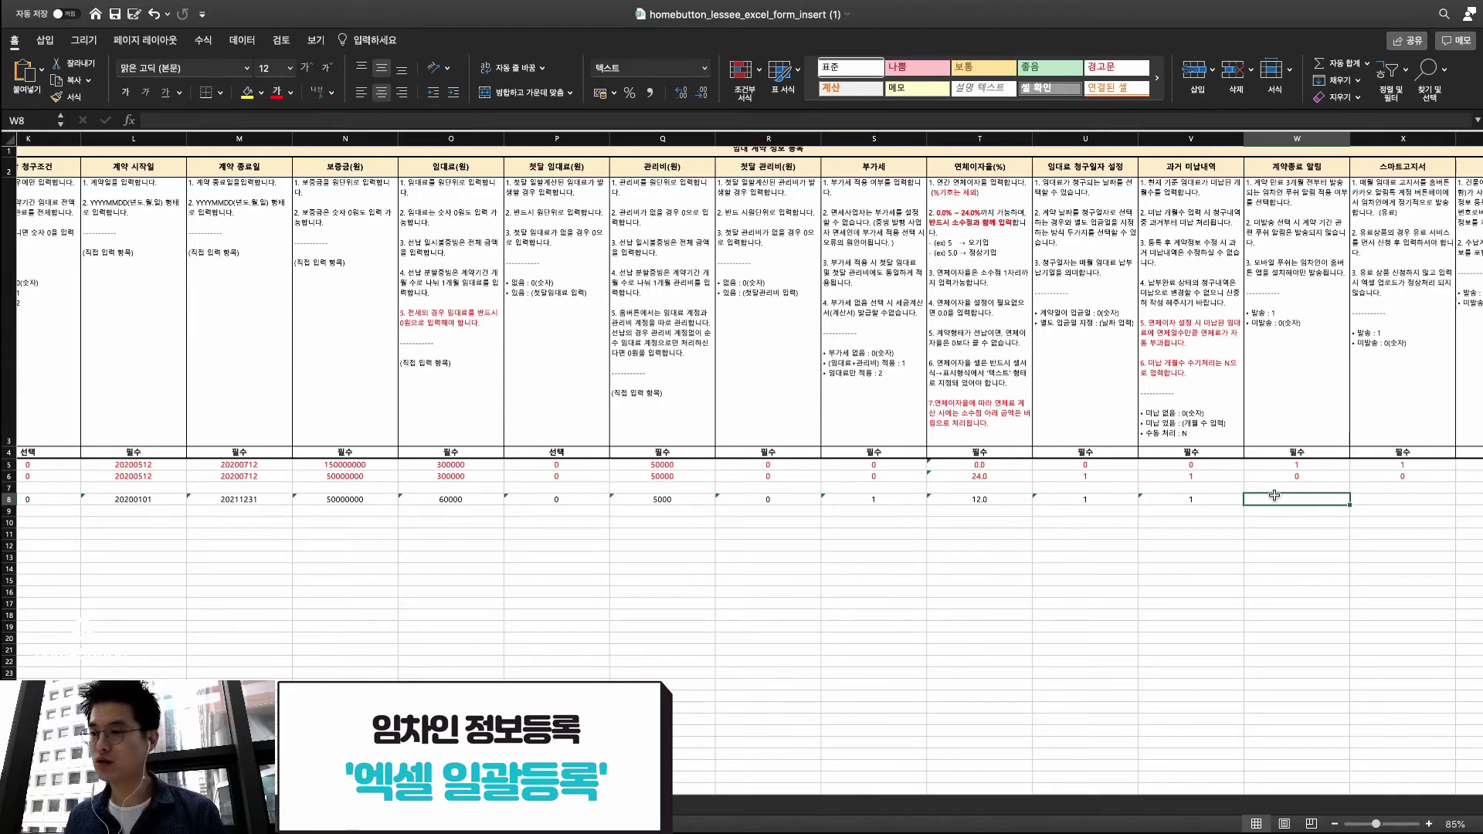
text(1)
click(1368, 499)
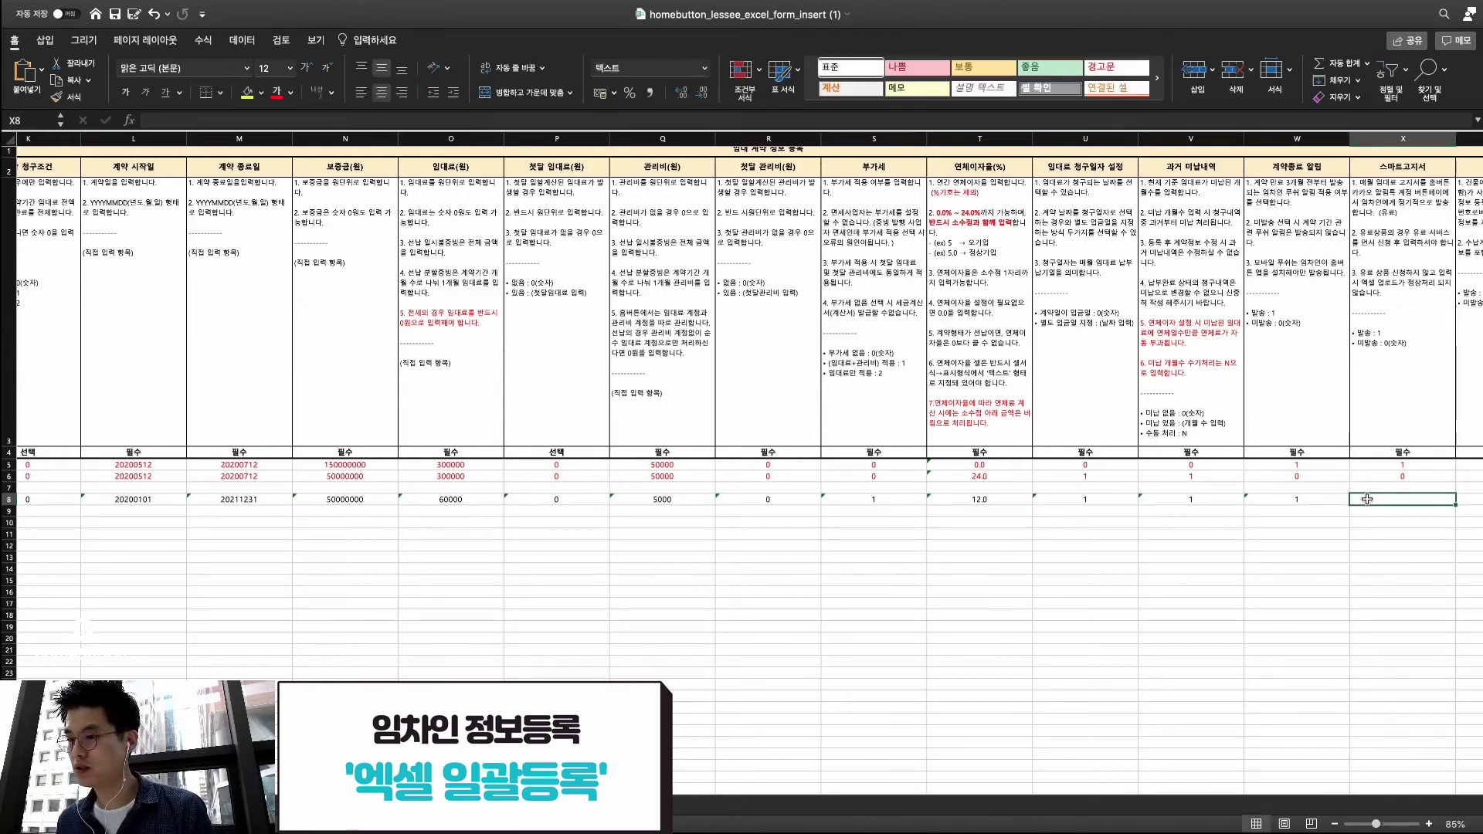
text(0)
click(1334, 529)
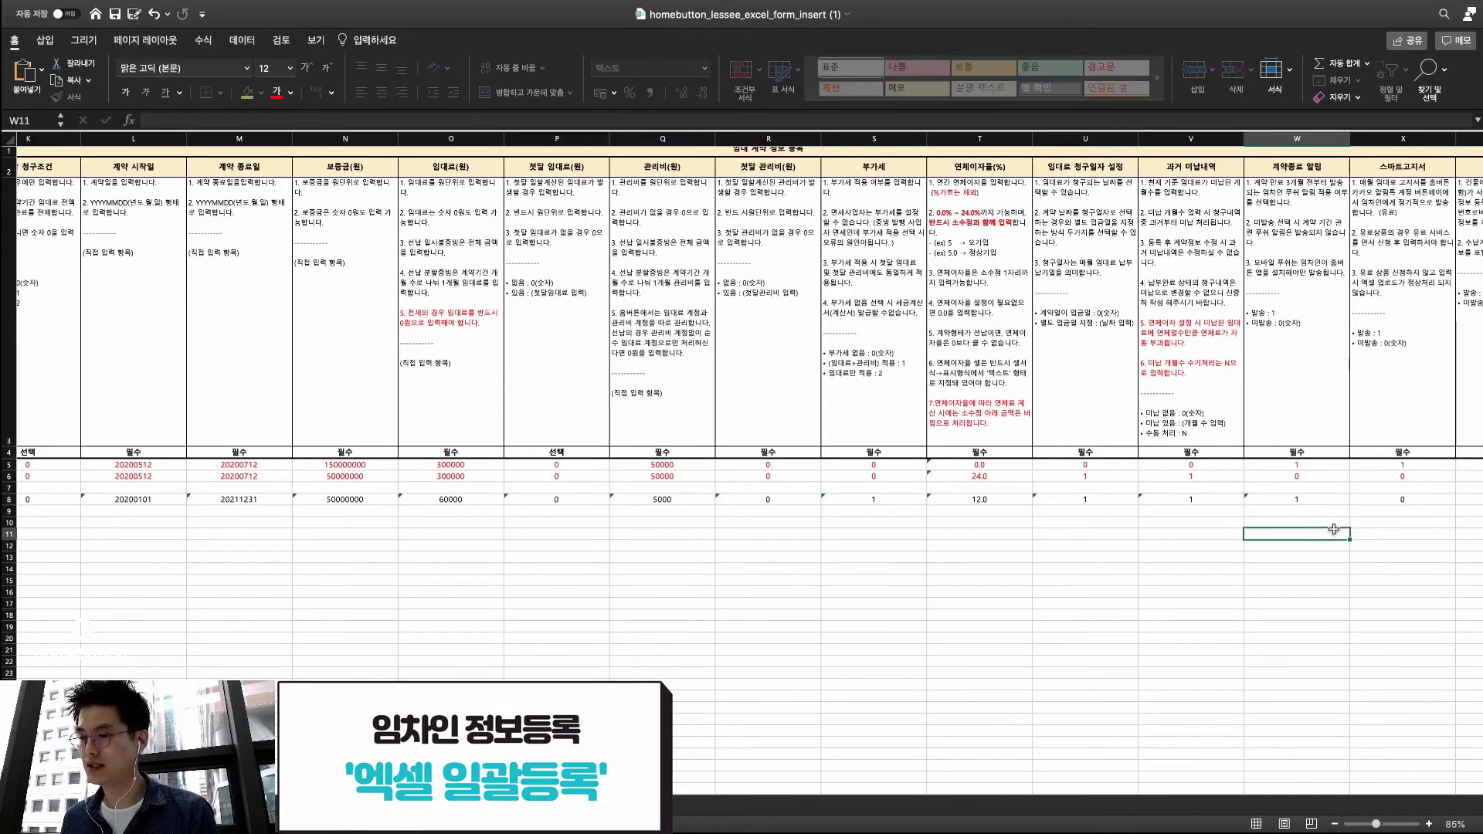
Set 계좌정보 발송, 임차인 초대 and 블록체인 안심등록 each to 0 in row 8
scroll(1313, 517, right, 3)
click(1222, 496)
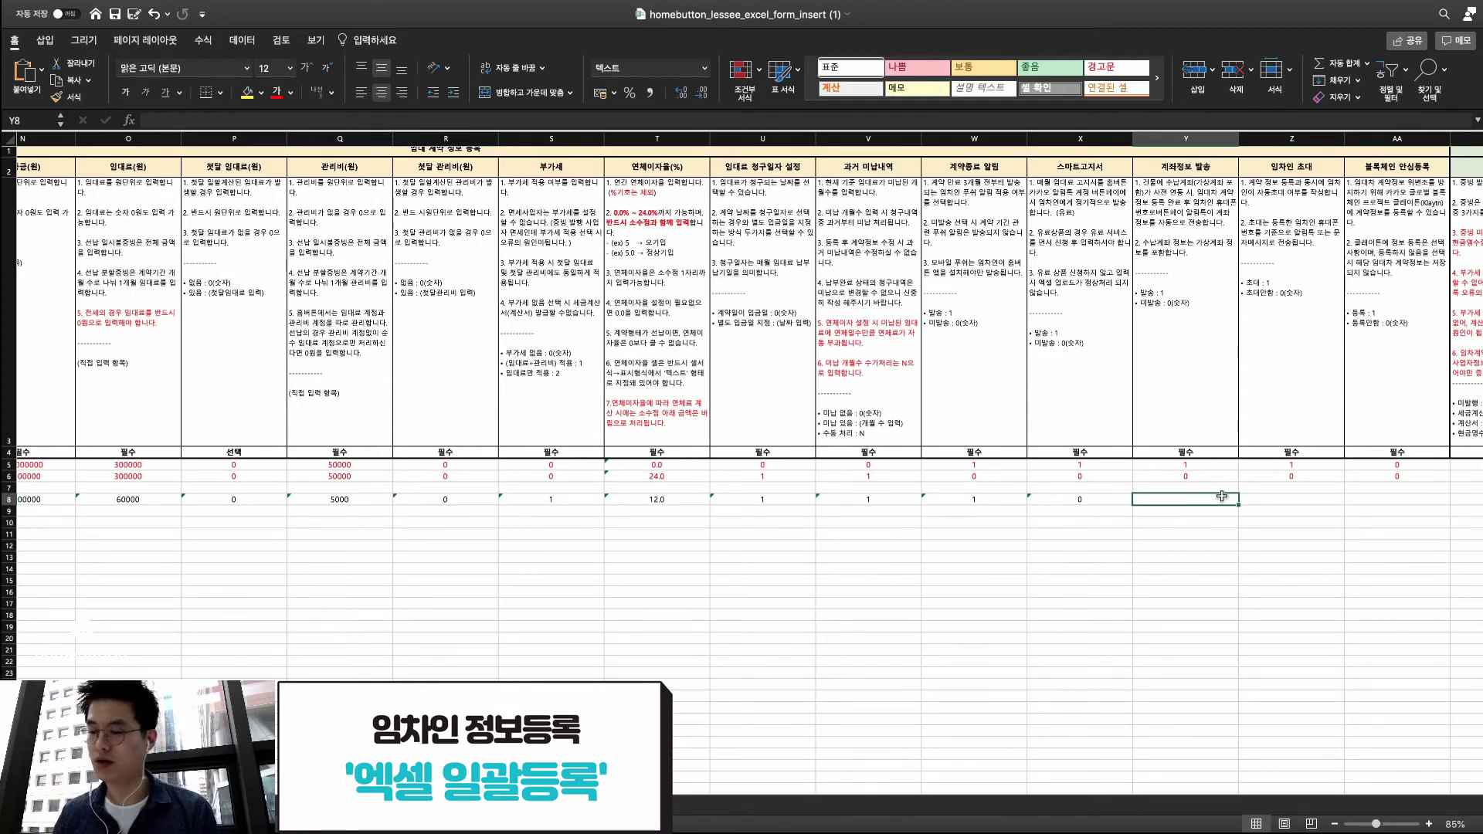
double_click(1222, 497)
click(1278, 501)
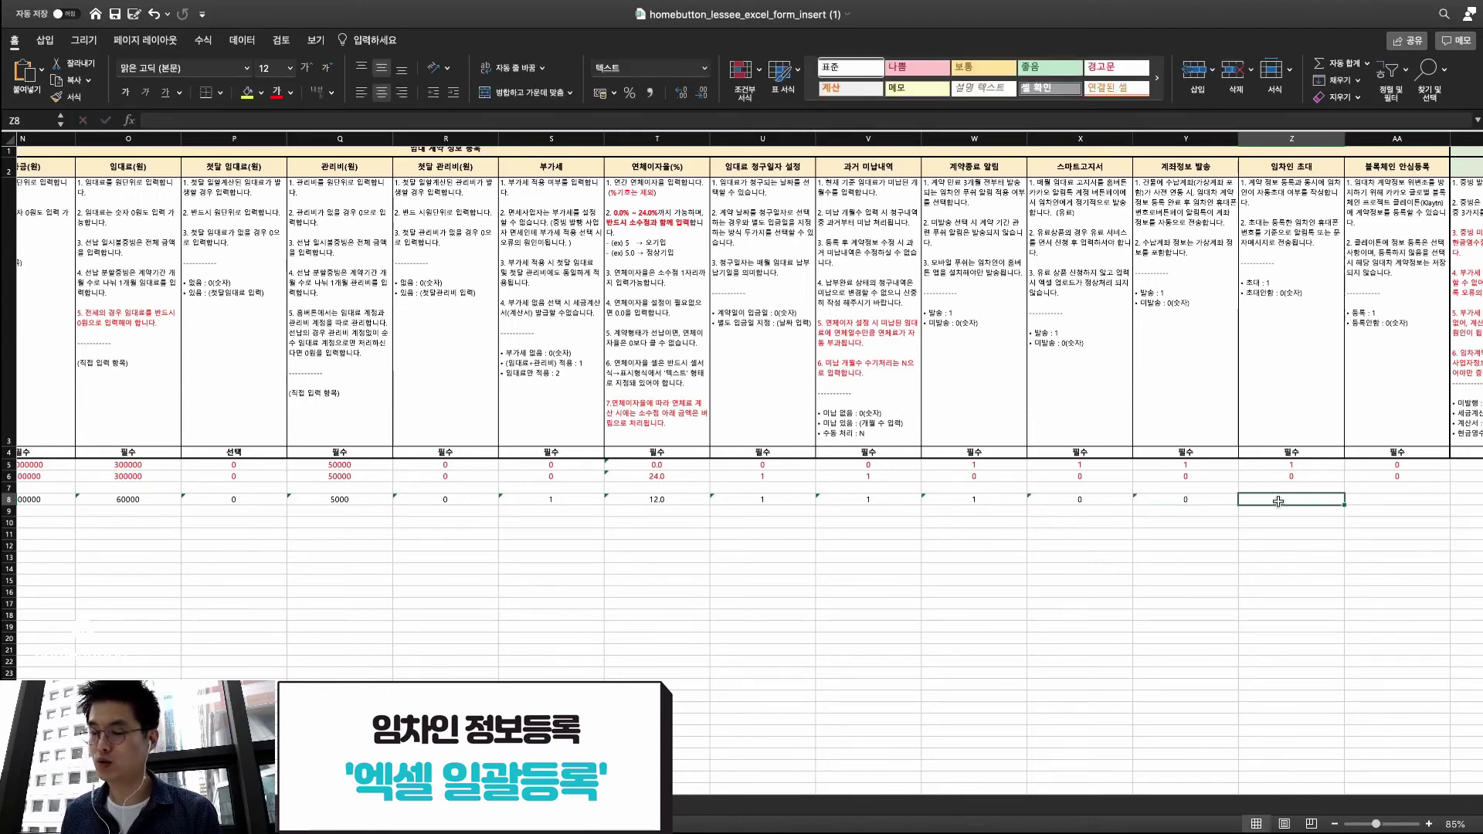
double_click(1278, 501)
text(0)
double_click(1360, 500)
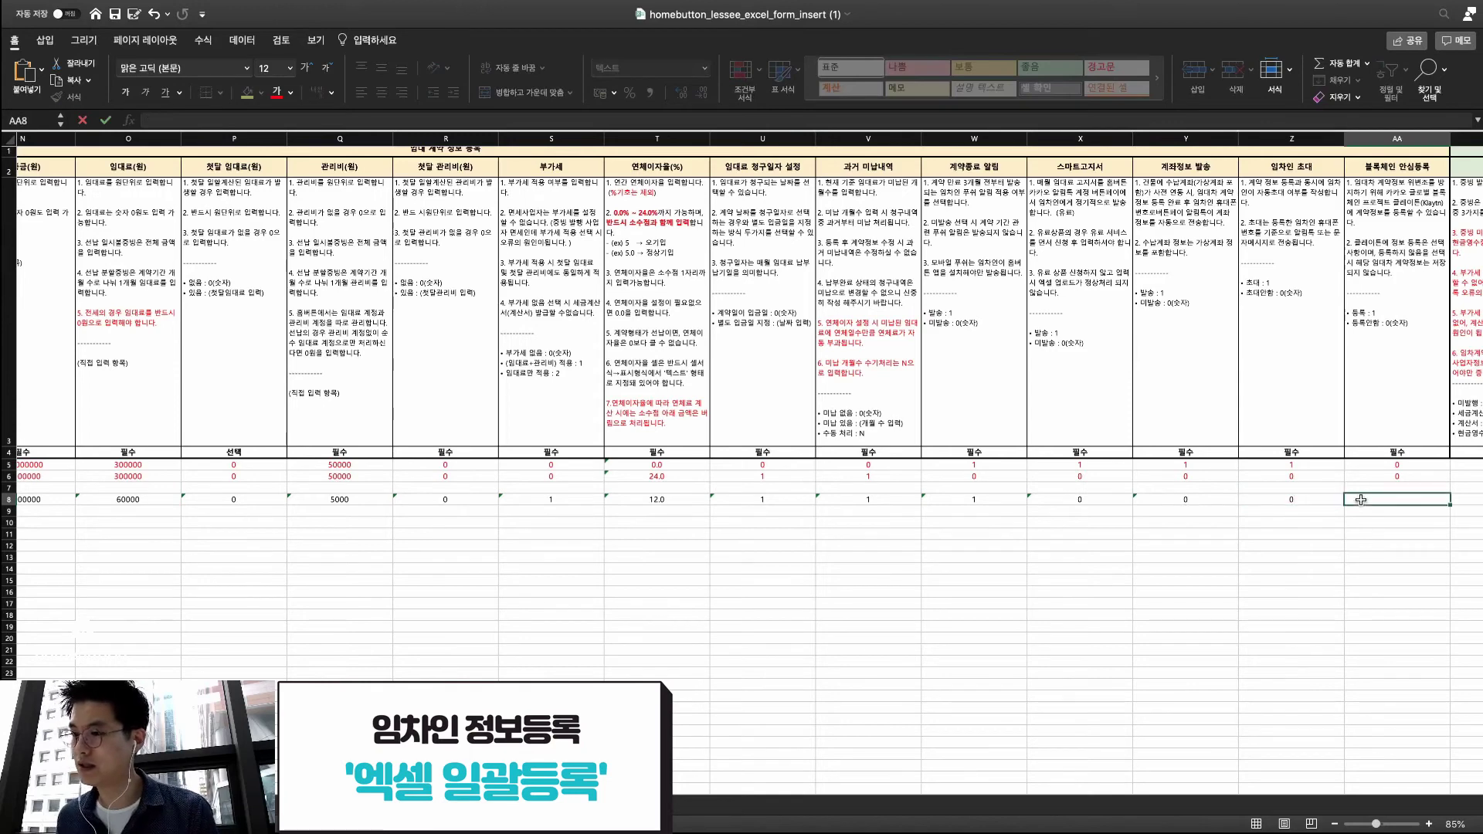
key(Escape)
text(0)
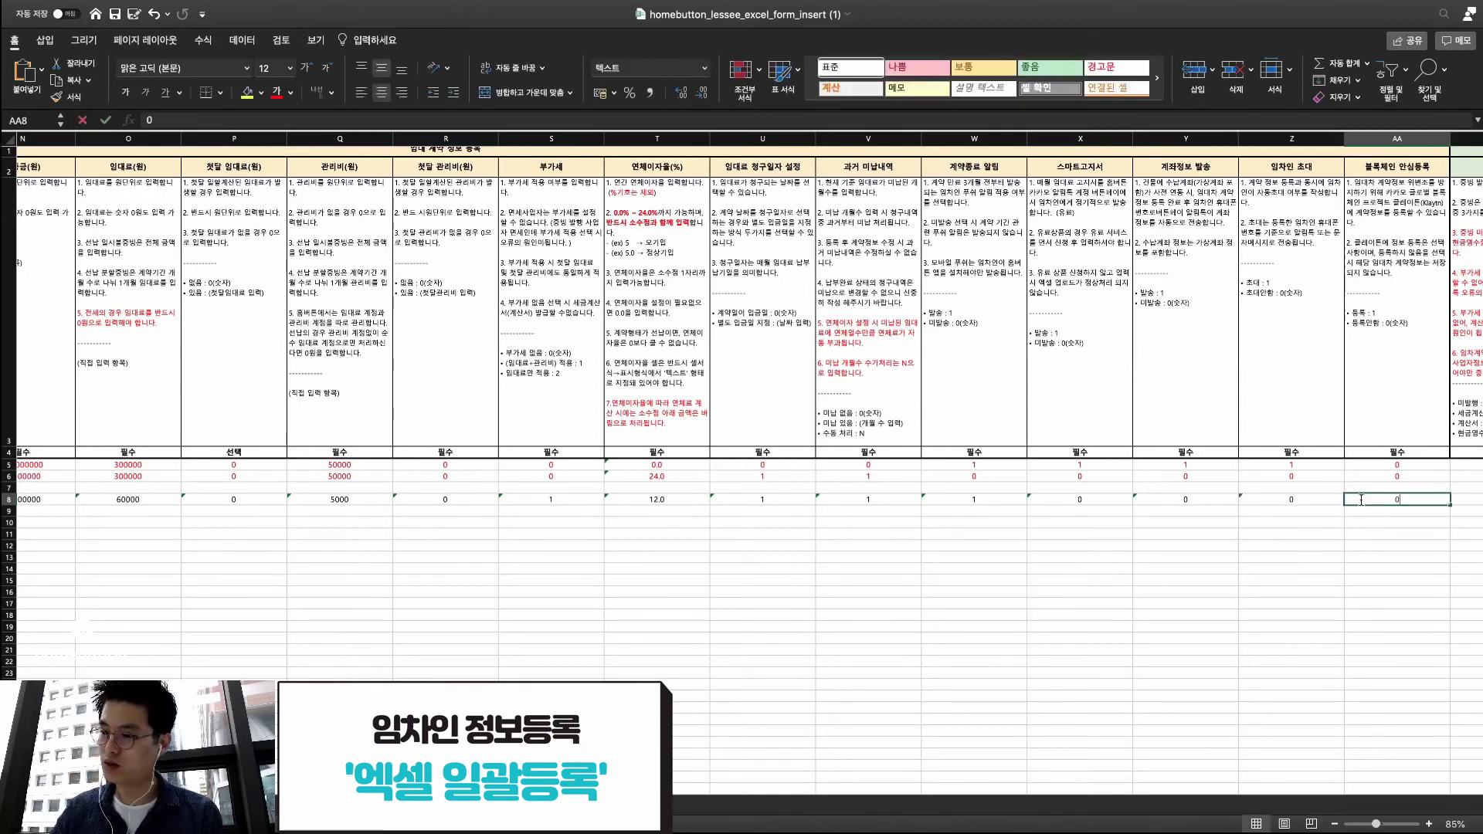
double_click(1344, 519)
key(Escape)
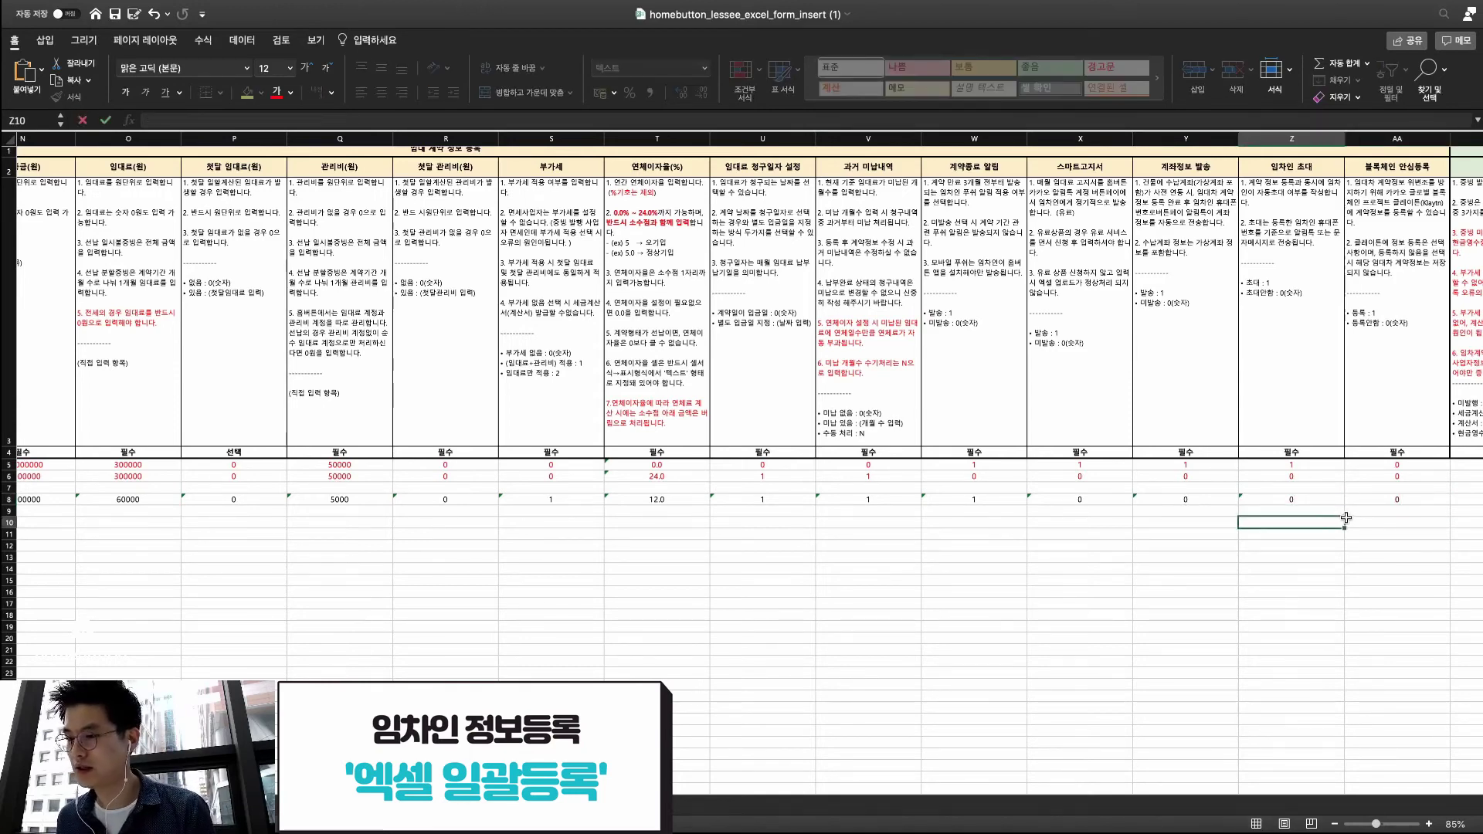
Set 증빙 발행 여부 to 1 (세금계산서) and 증빙 발행 방식 to 0 (영수) in row 8
scroll(1346, 516, right, 5)
scroll(1346, 514, right, 3)
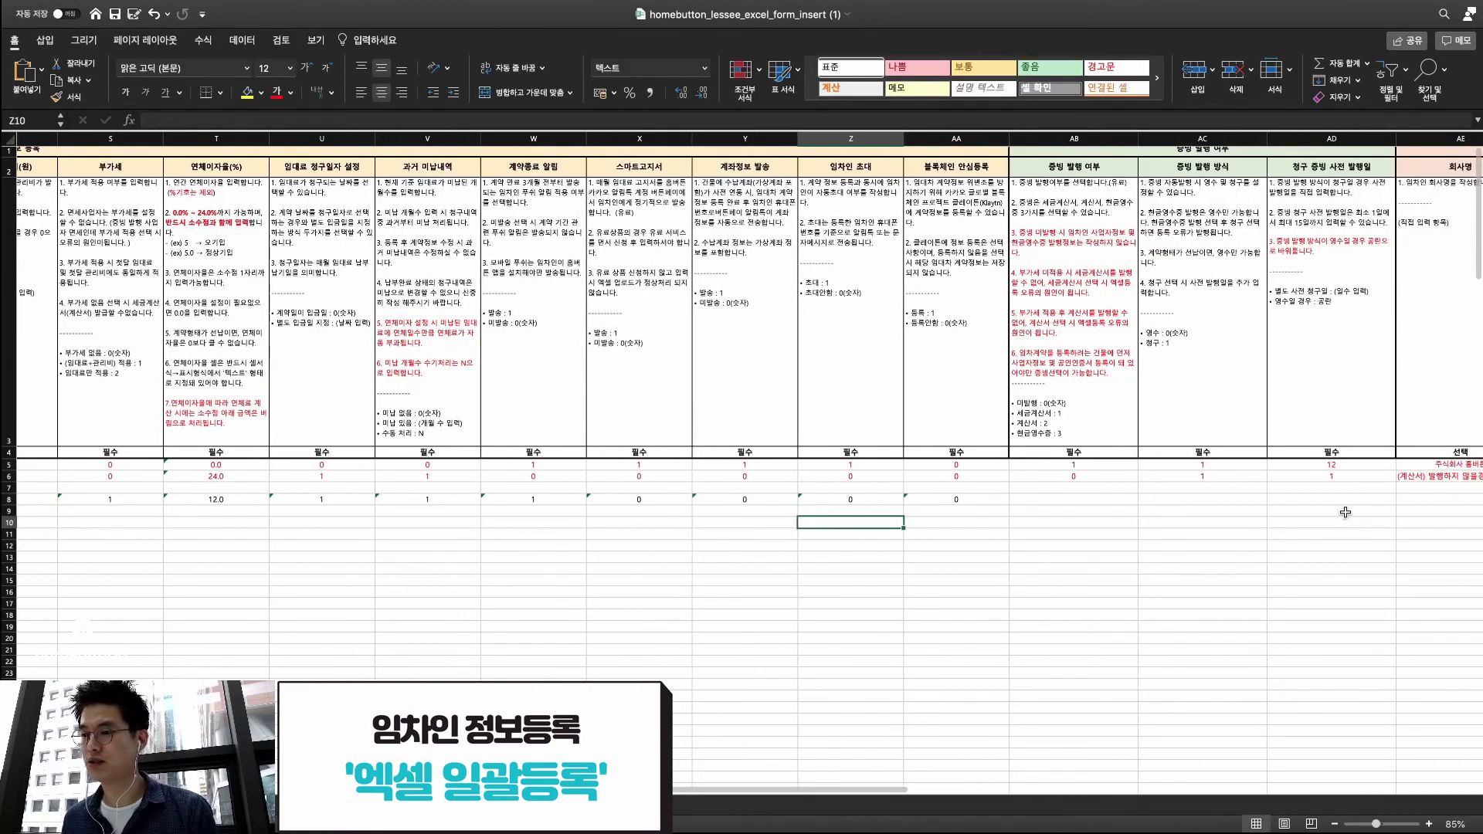
scroll(1344, 512, right, 2)
scroll(1344, 512, up, 1)
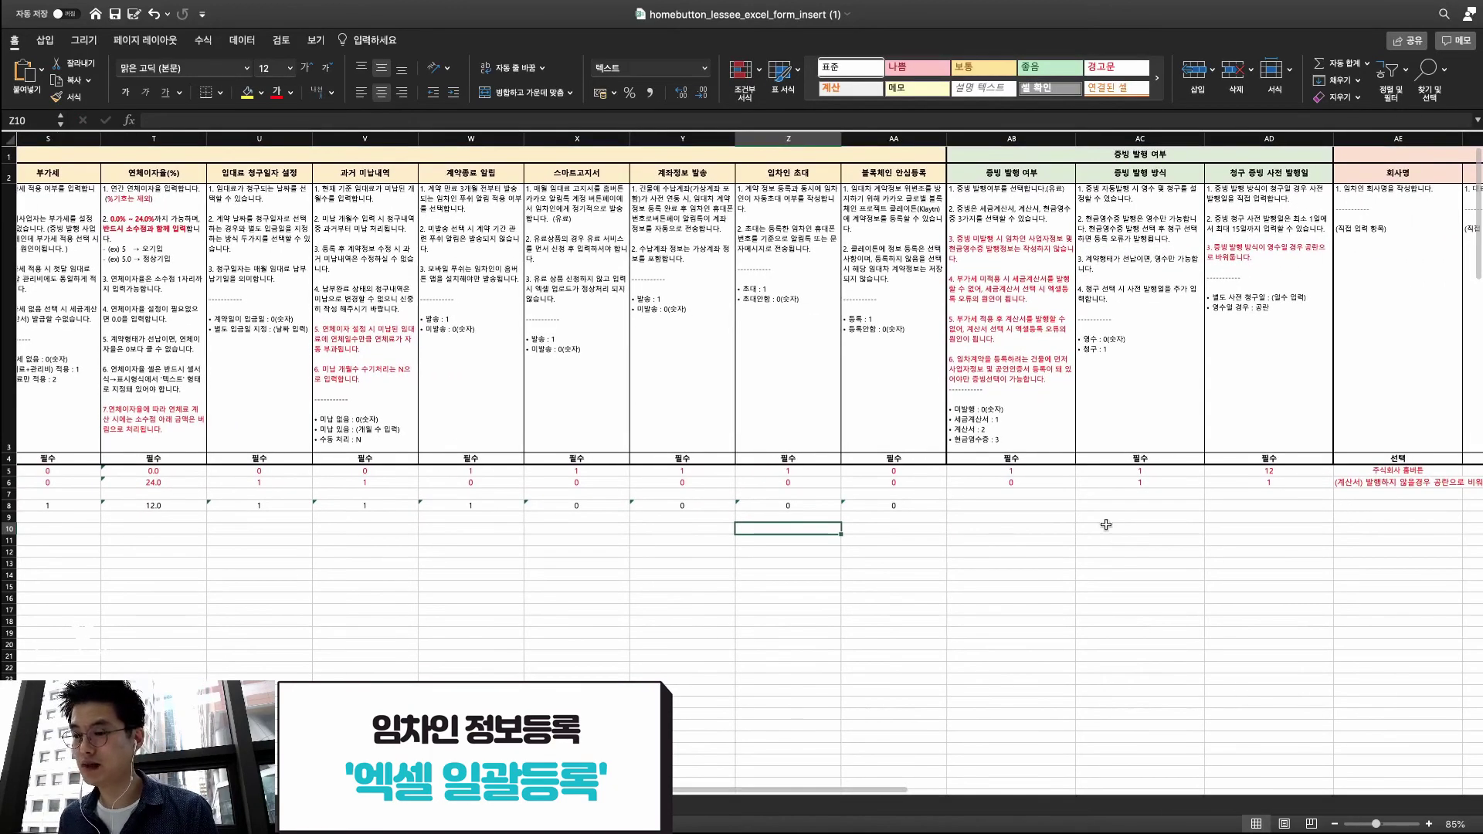
click(1031, 505)
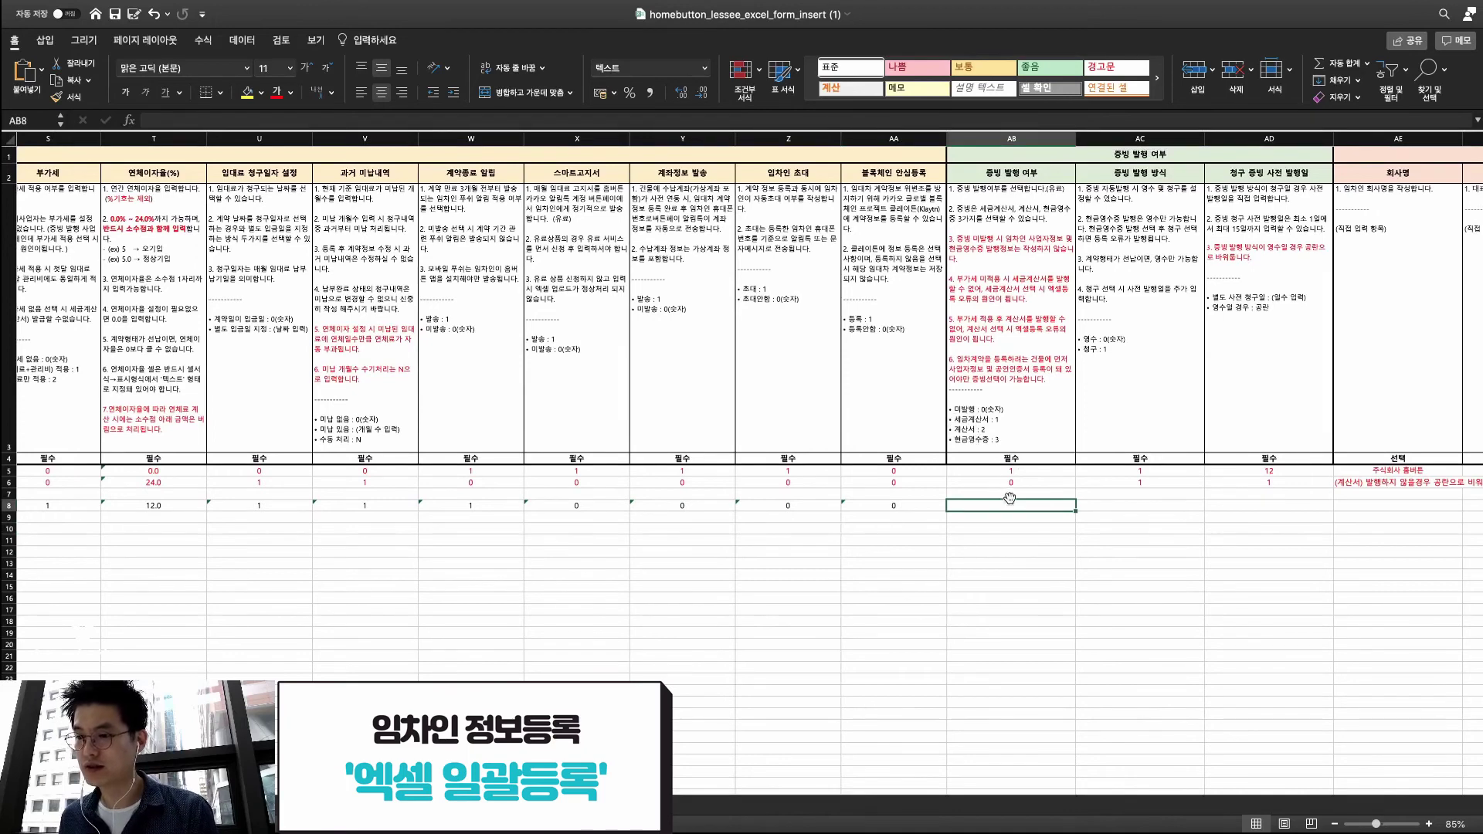
text(1)
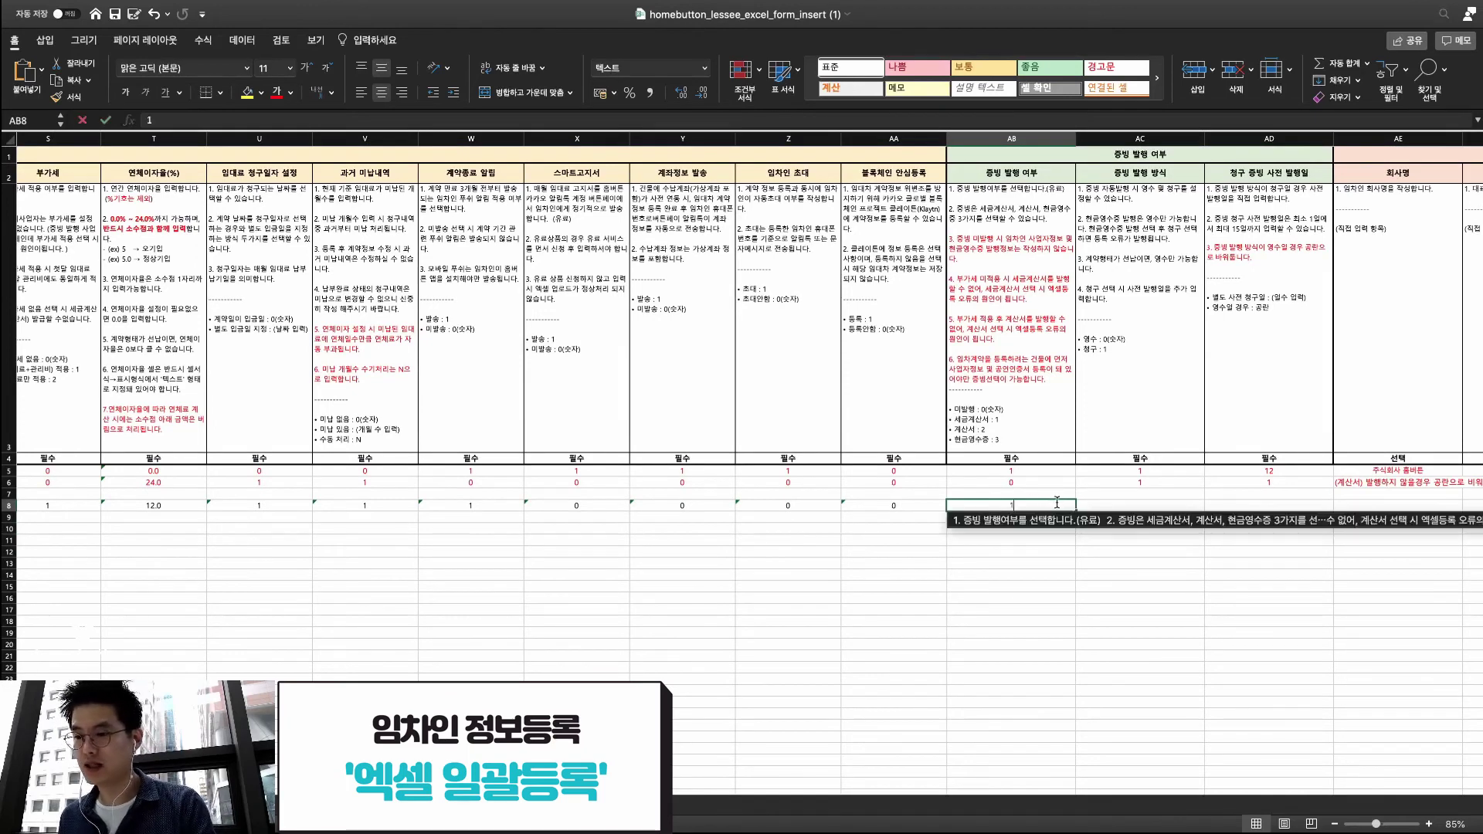
click(1103, 507)
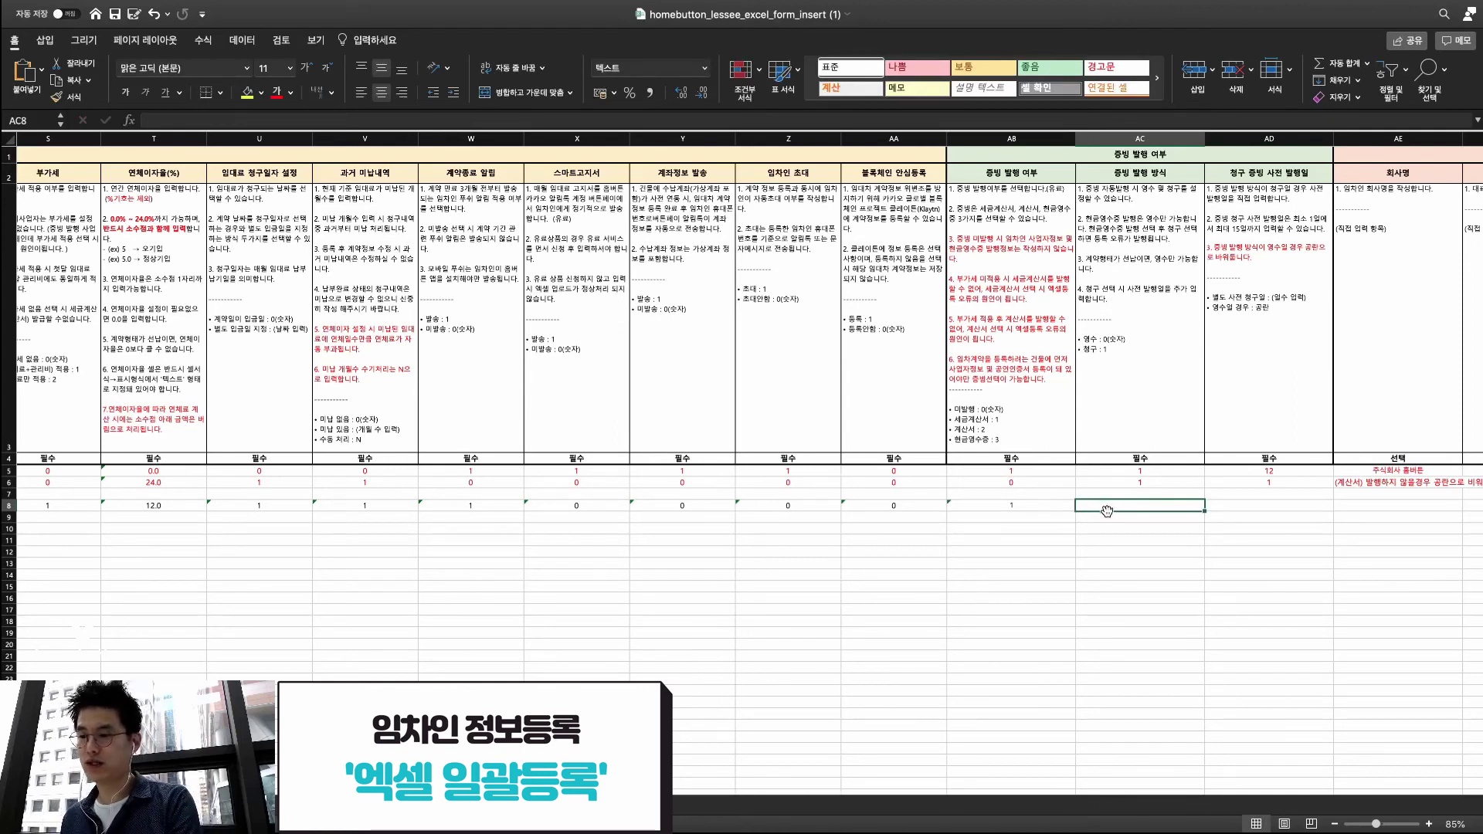
text(0)
click(1216, 507)
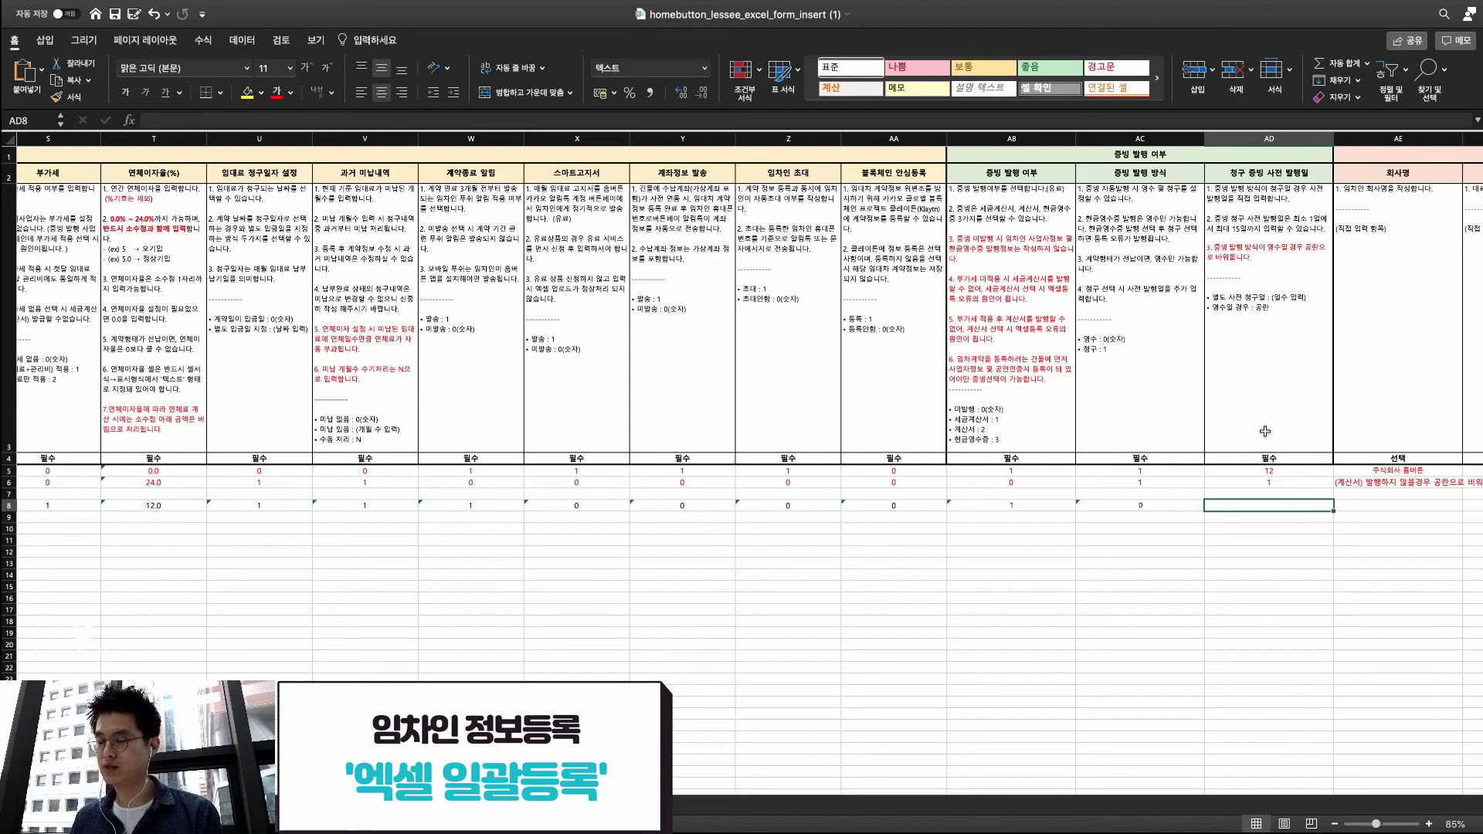
Look through the tenant business information columns from 회사명 to 이메일 주소
key(Right)
key(Right)
key(Right)
key(Right)
key(Right)
key(Right)
key(Right)
key(Right)
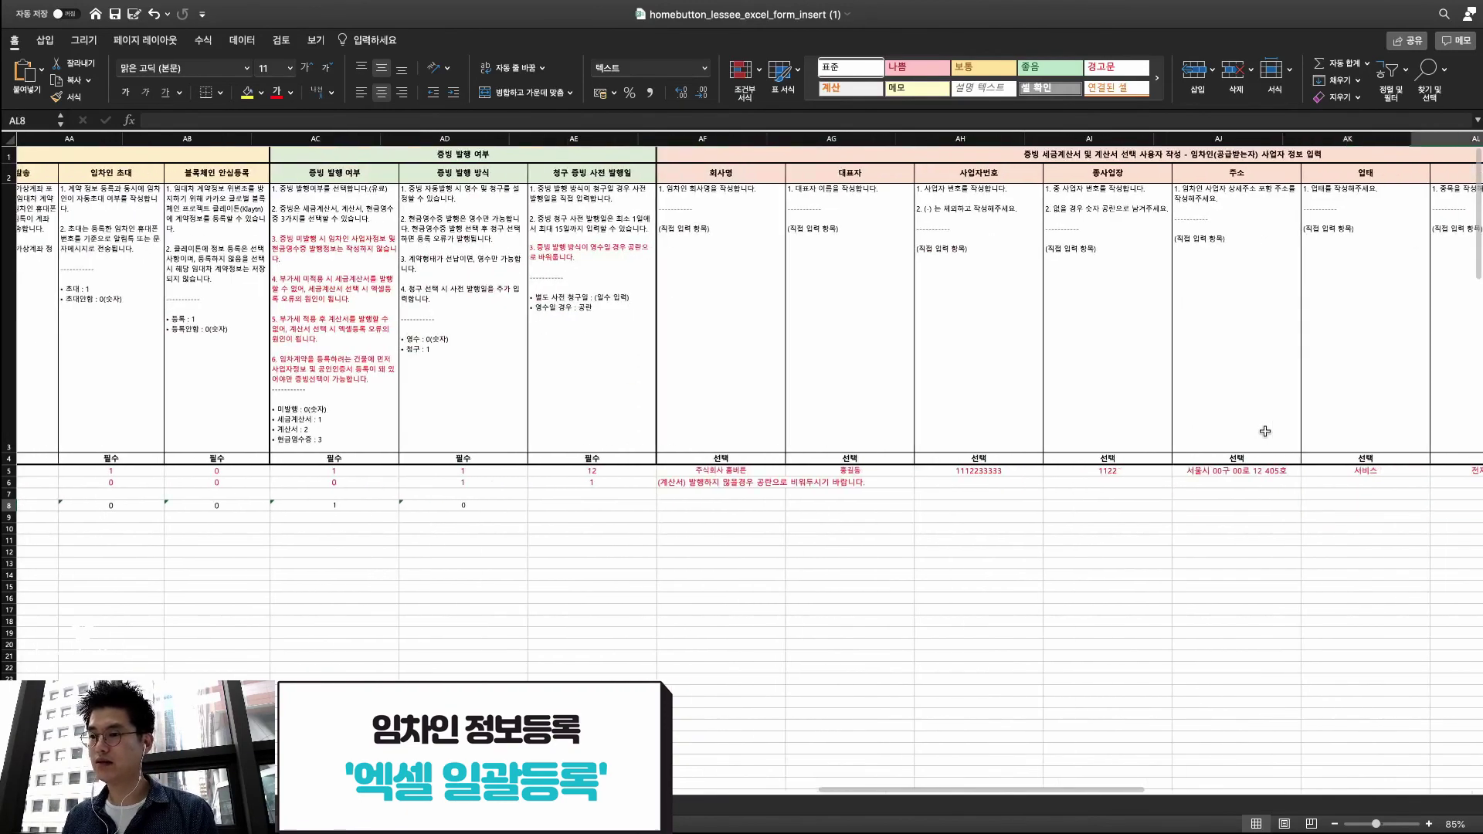
key(Right)
key(Left)
key(Left)
key(Left)
key(Left)
key(Left)
key(Left)
key(Left)
key(Left)
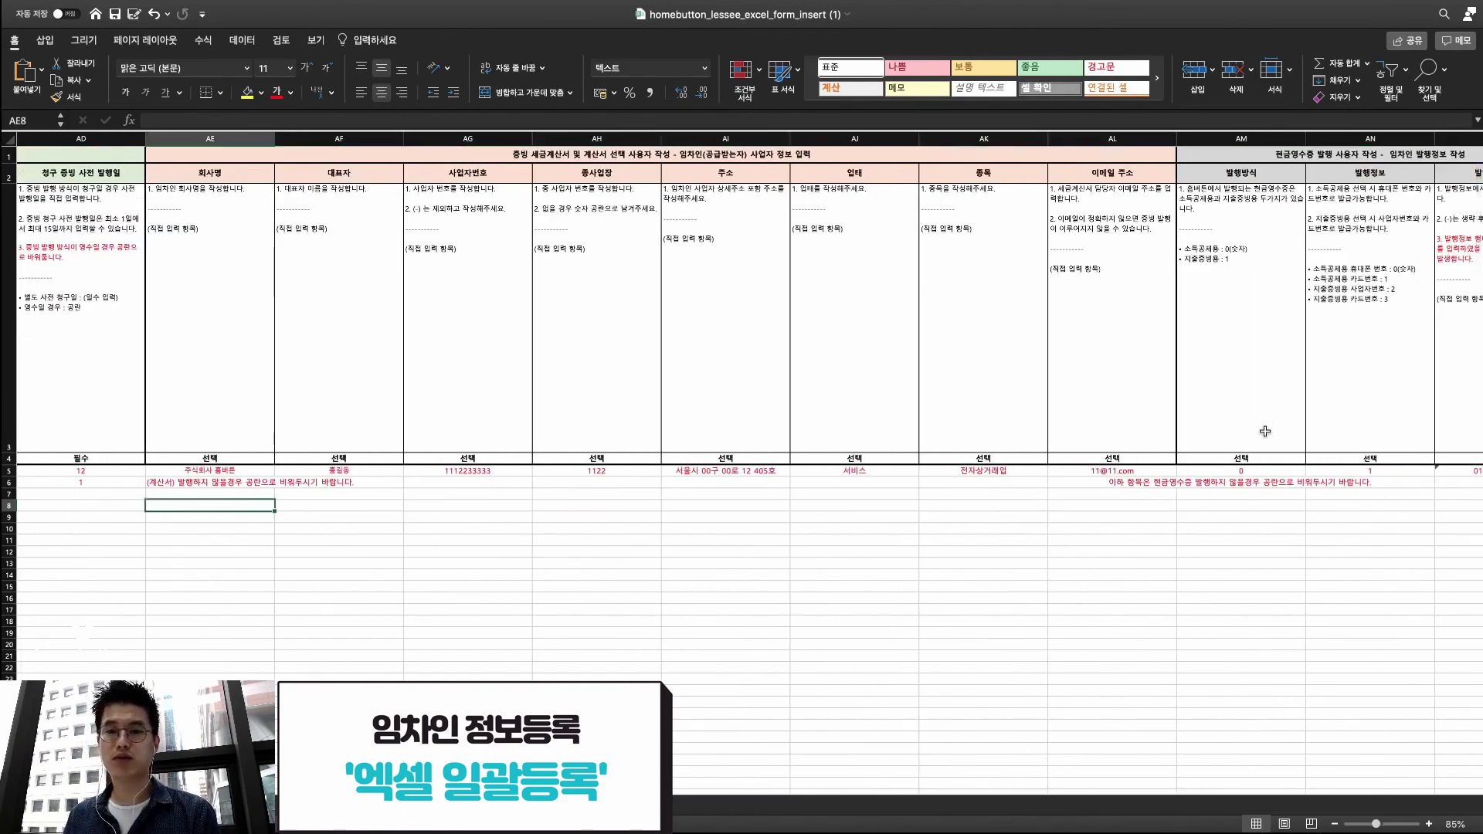
Enter 주식회사 링크하우스 as the 회사명 in row 8, leaving 청구 증빙 사전 발행일 blank
key(Left)
key(Right)
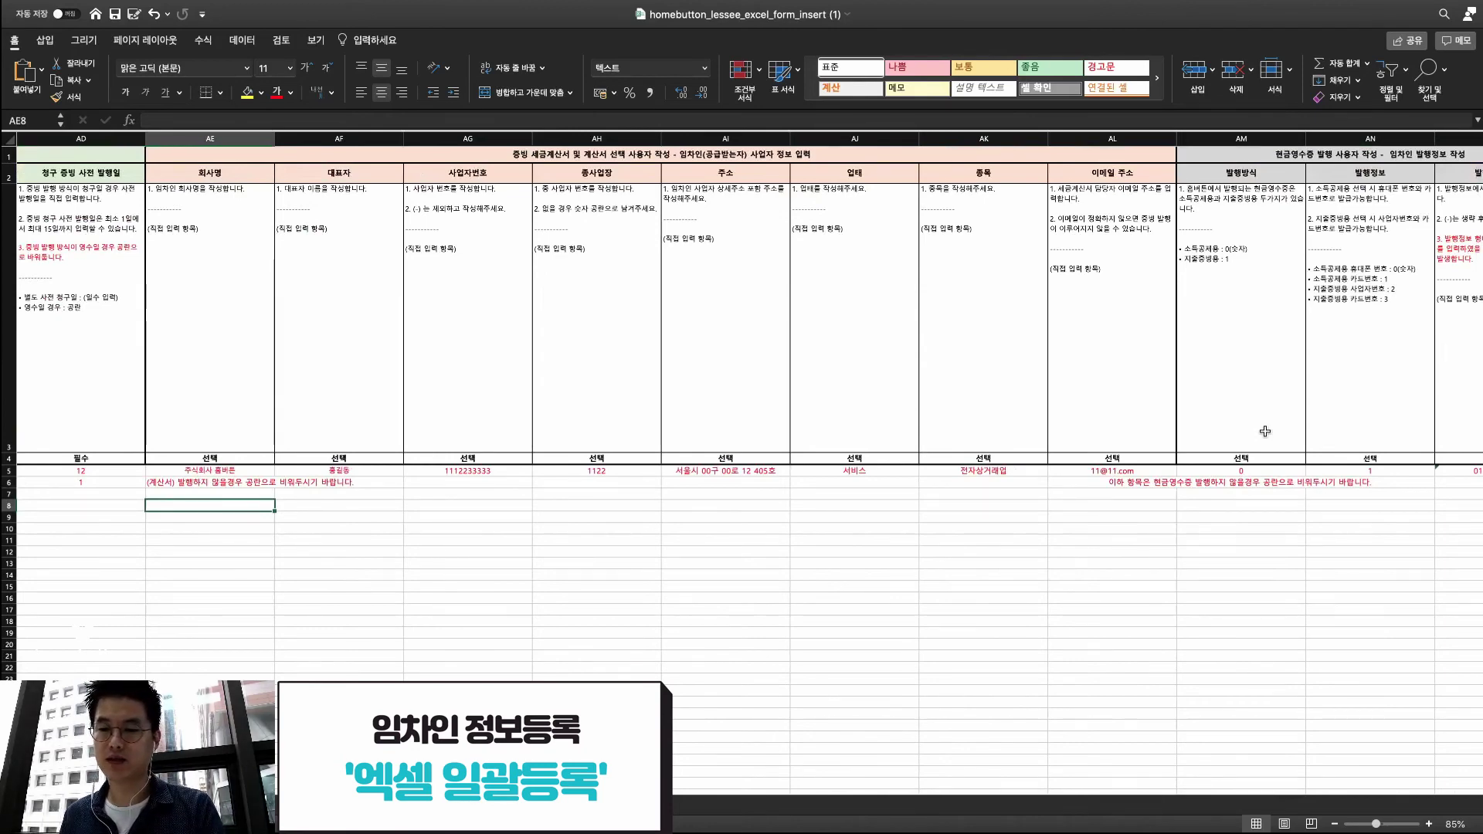
text(ㅈ)
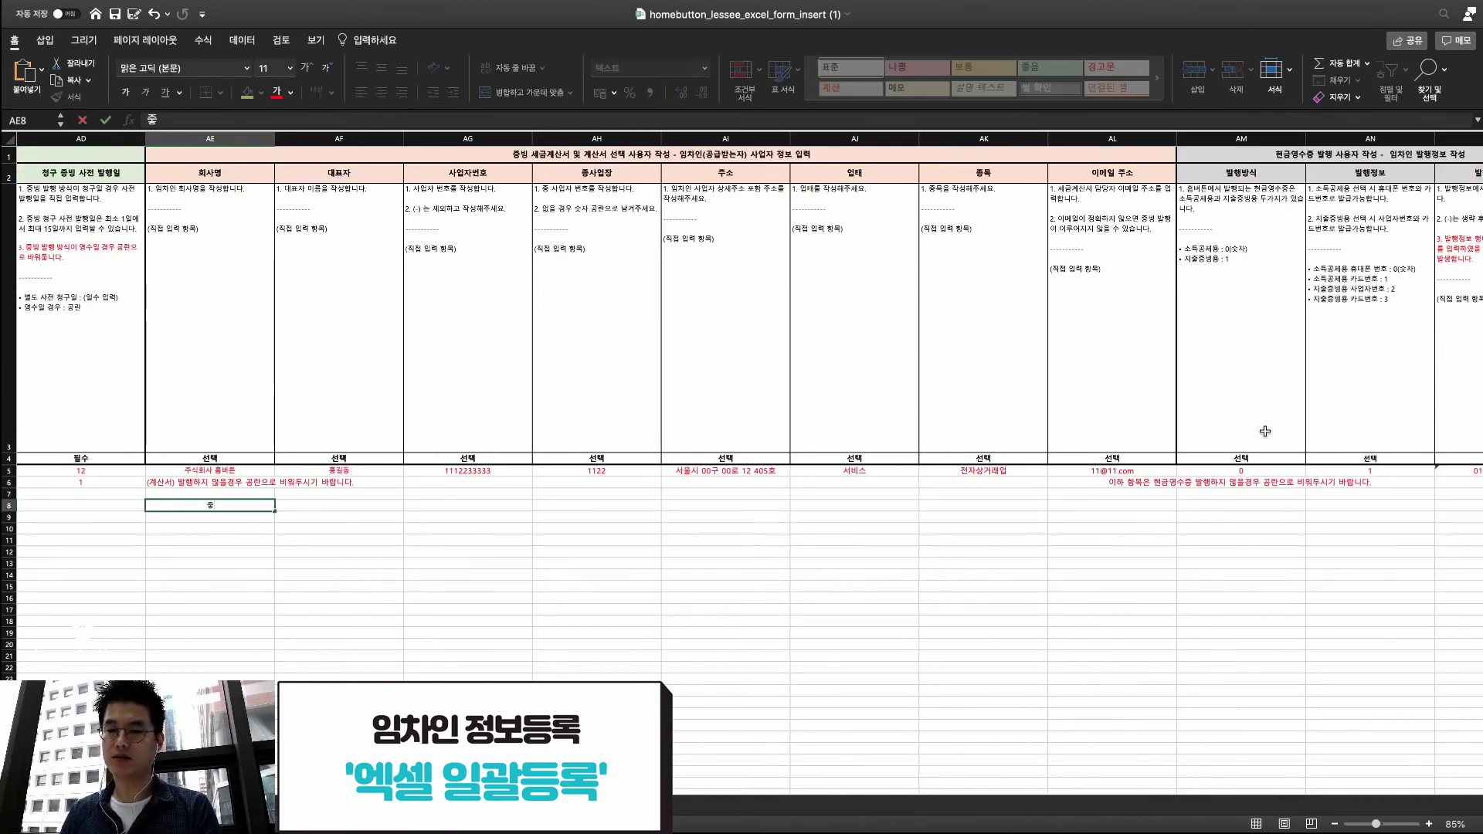
text(식회사 링)
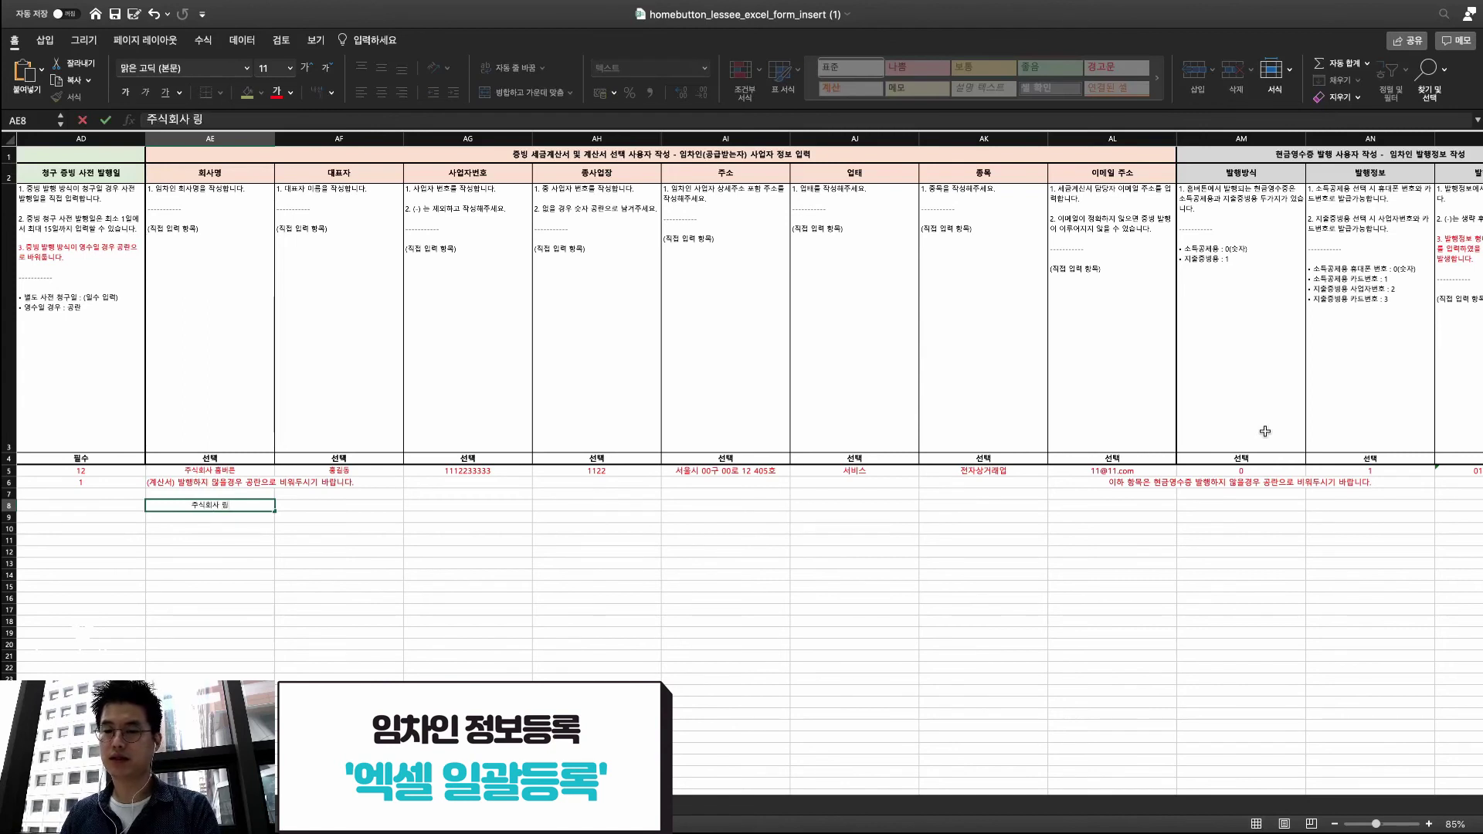
text(크하우스)
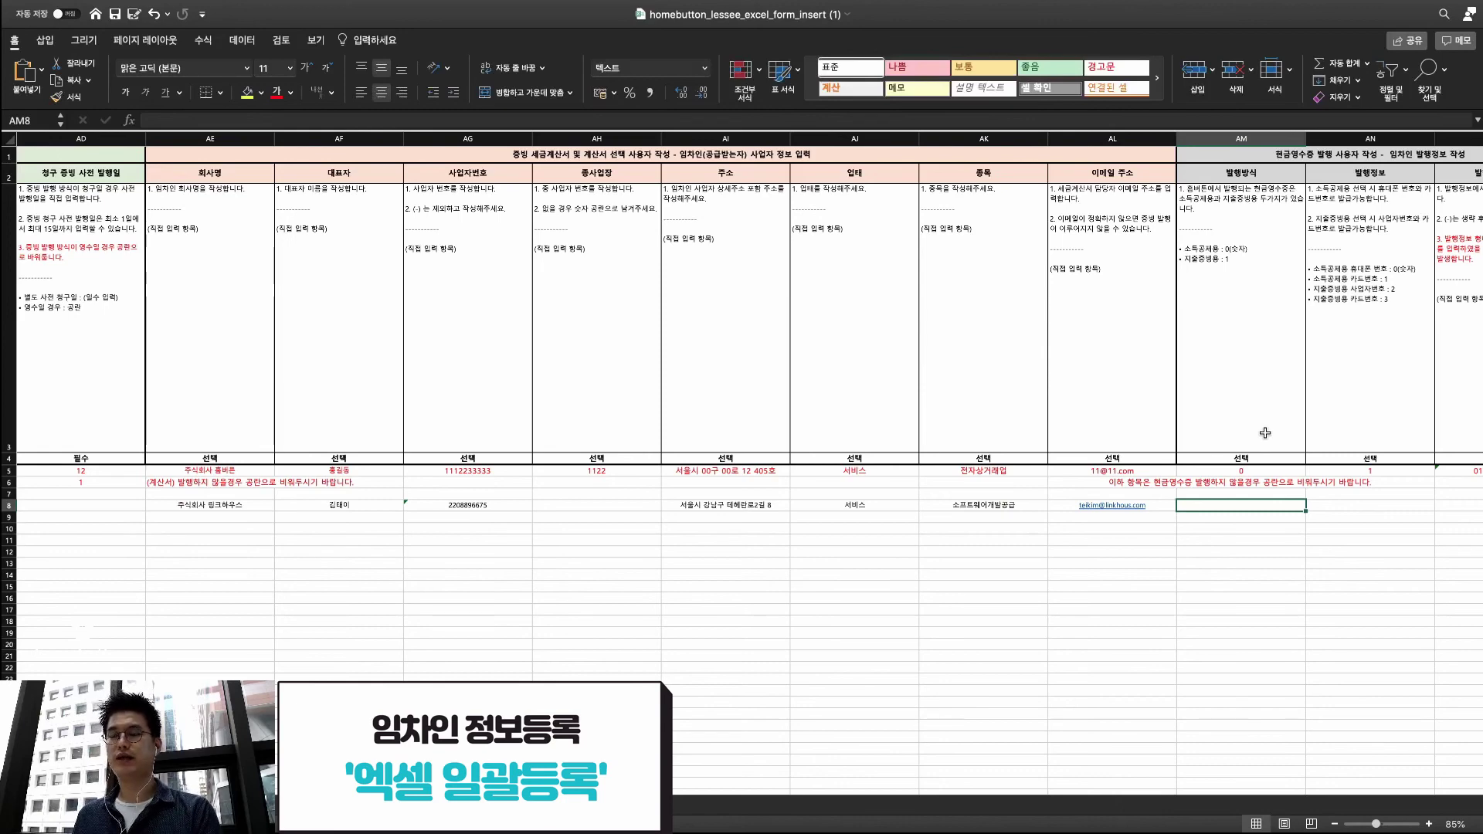
Delete the sample data and notice rows 5 to 7 so the tenant entry moves up directly under the header
scroll(1265, 432, right, 3)
scroll(1266, 431, right, 2)
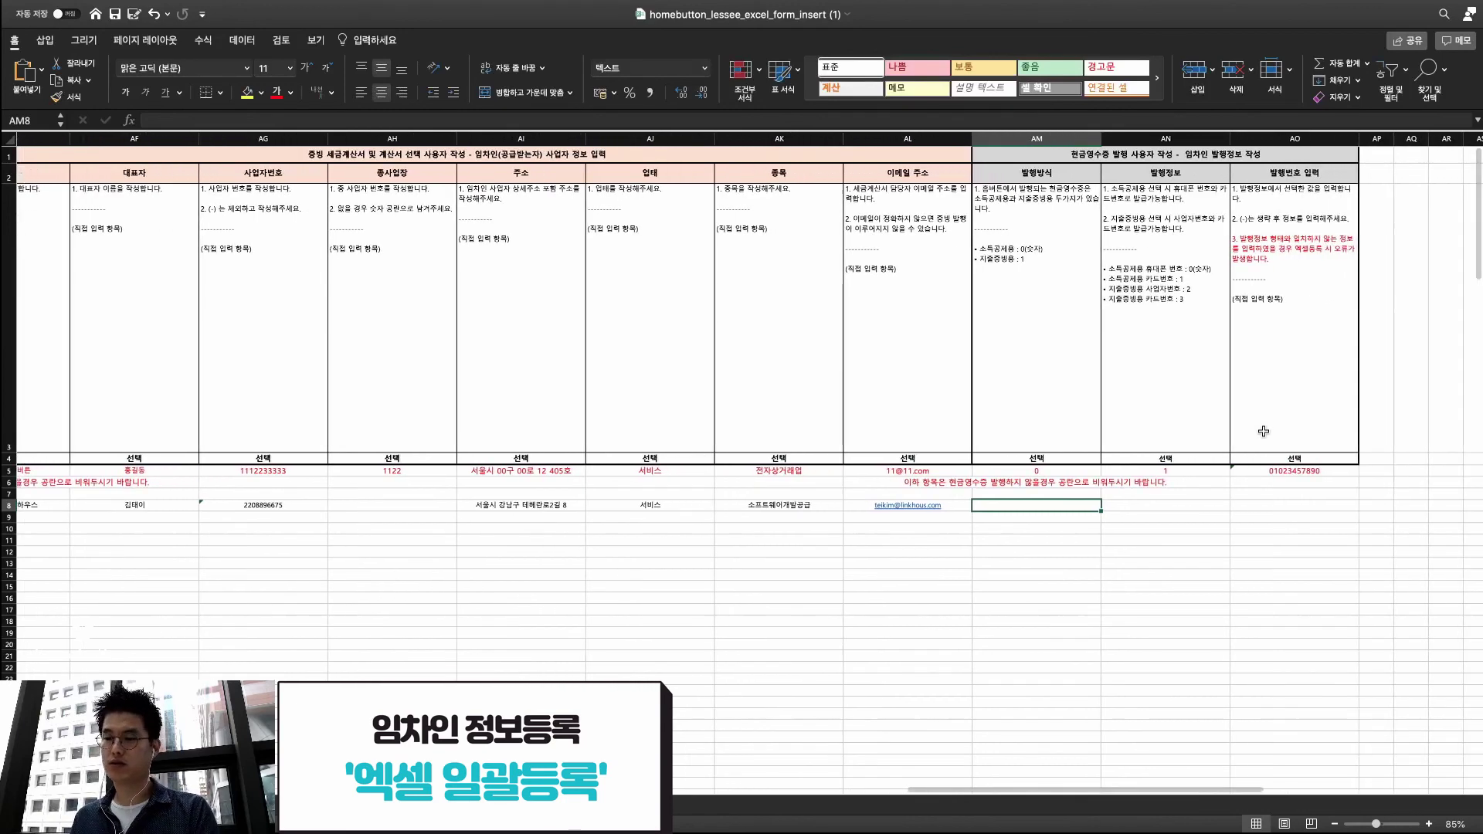
scroll(1226, 442, left, 6)
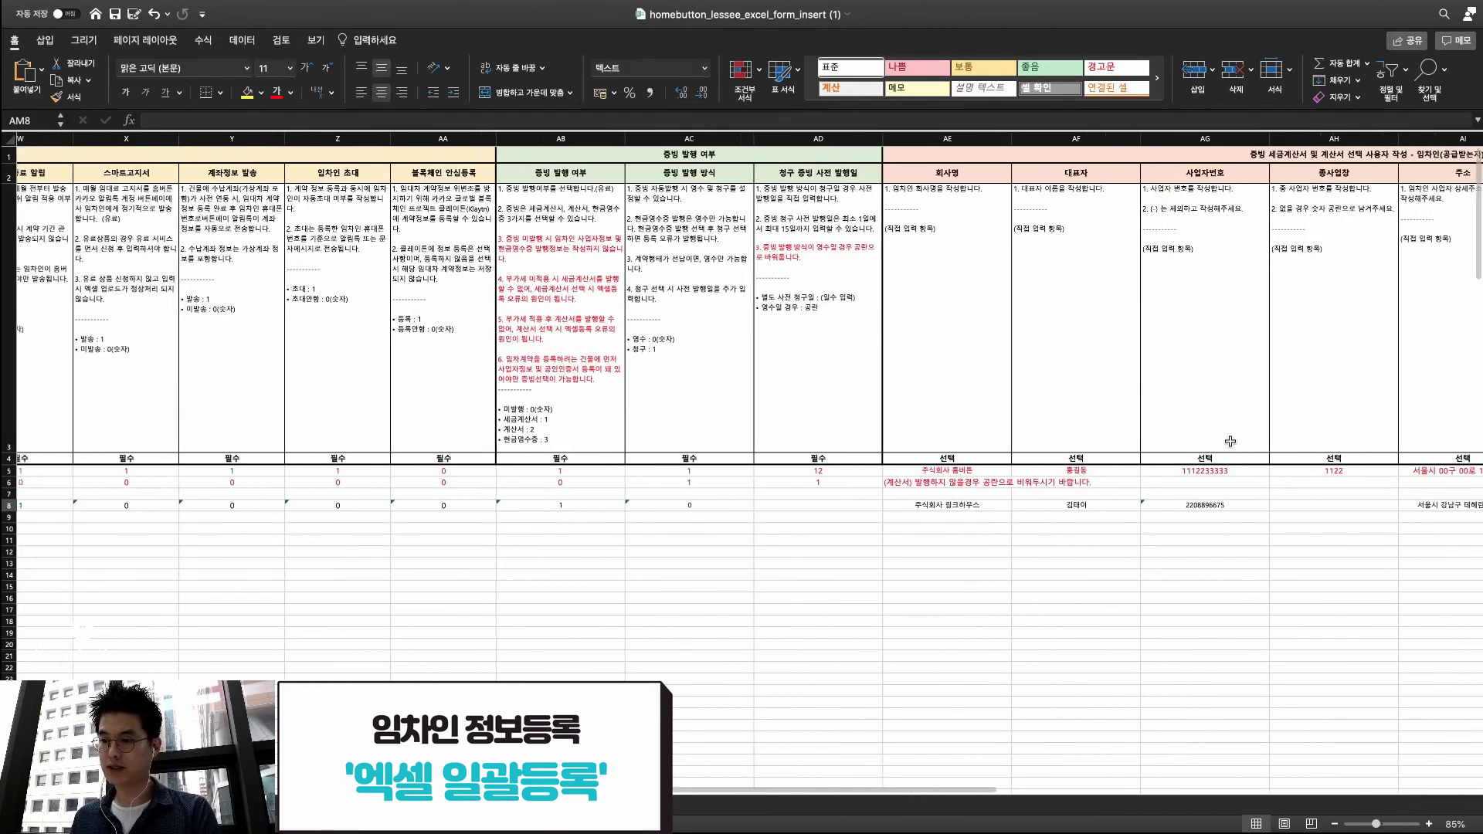
scroll(1230, 441, left, 1)
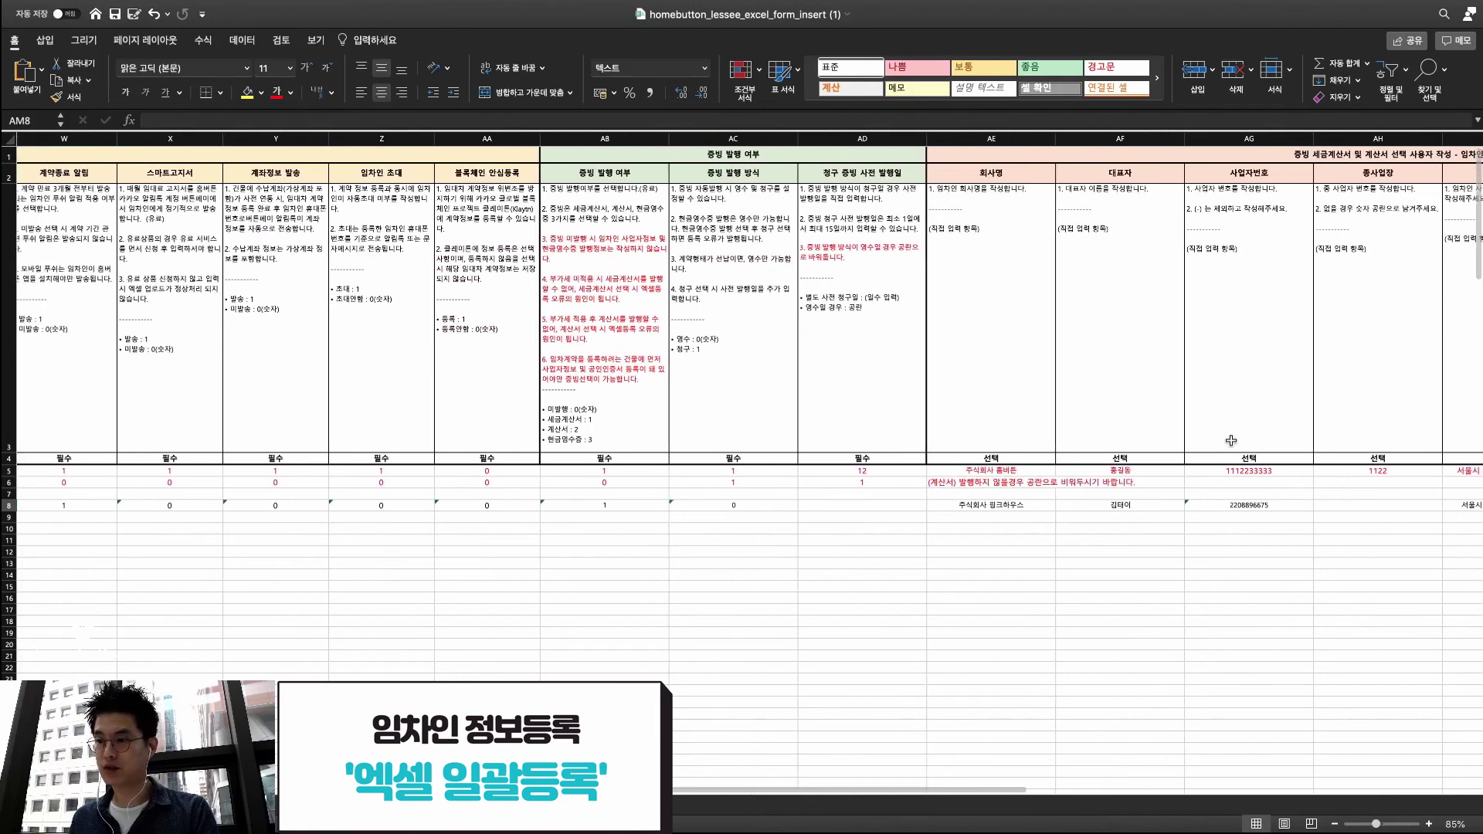
scroll(1231, 441, left, 10)
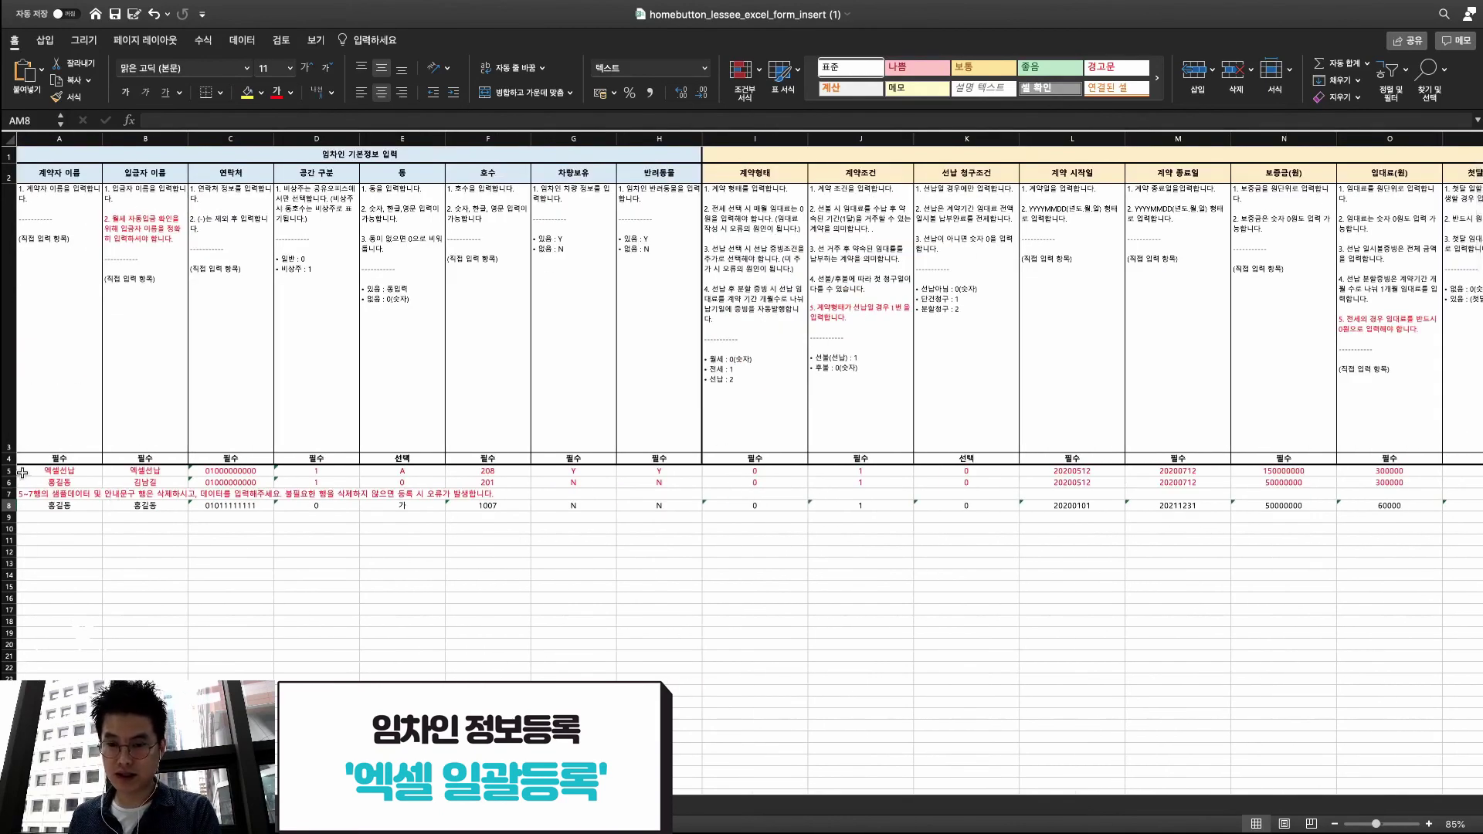
drag(9, 471, 7, 494)
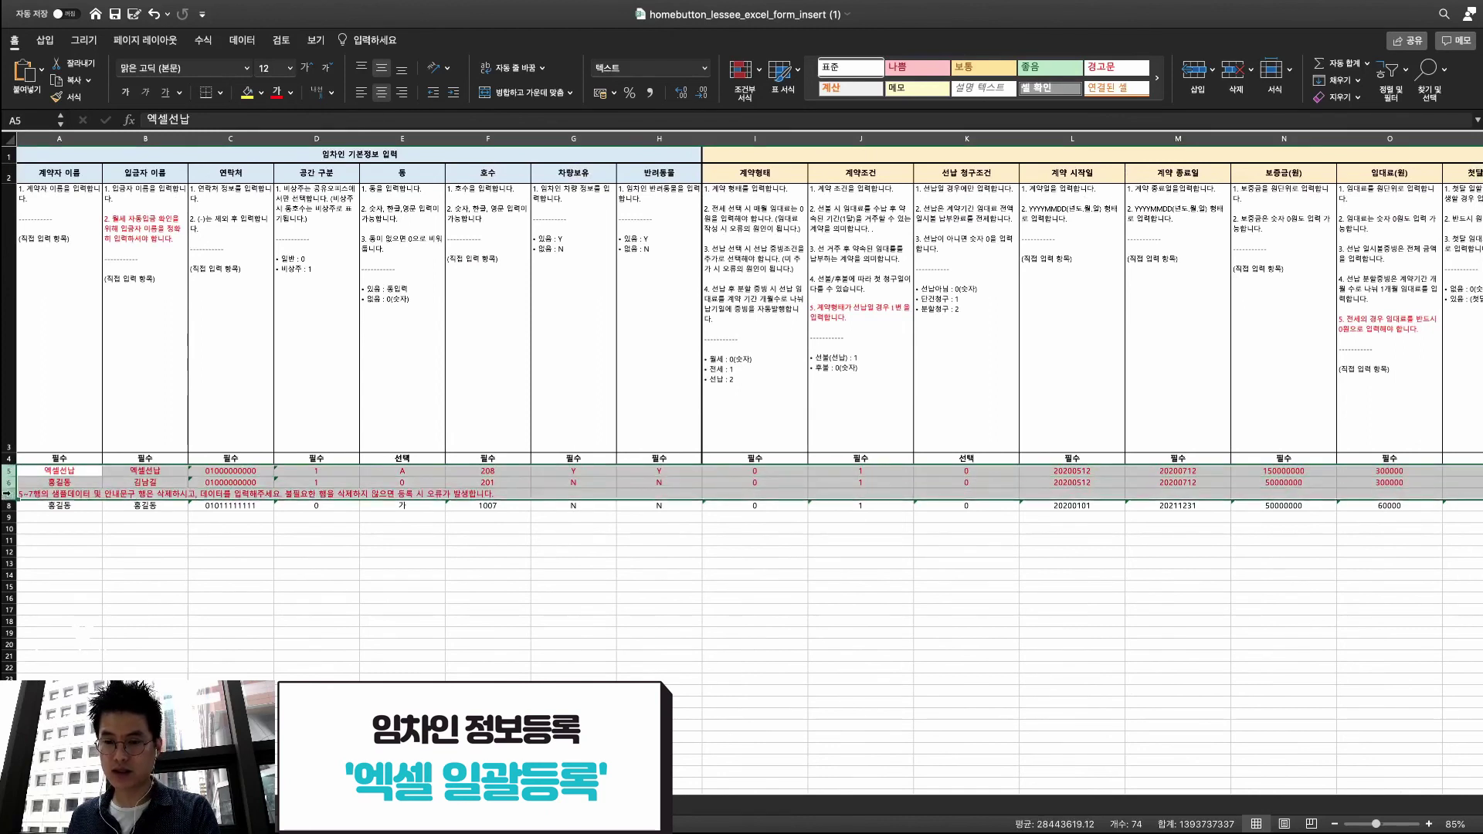
right_click(7, 494)
click(38, 587)
click(126, 553)
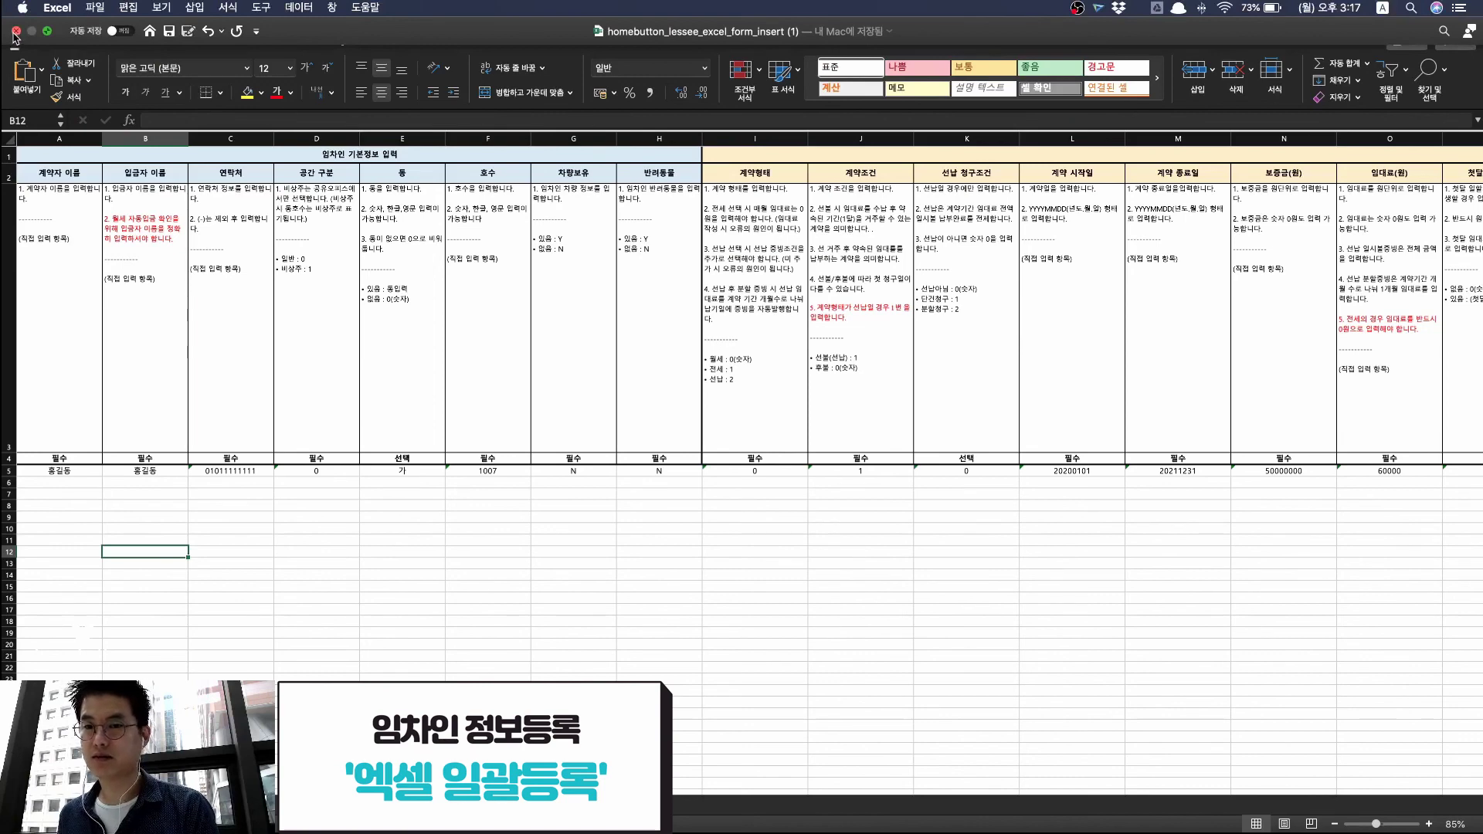
Close the template workbook and cancel the file selection for homebutton's 임차인 엑셀 일괄 등록
click(16, 32)
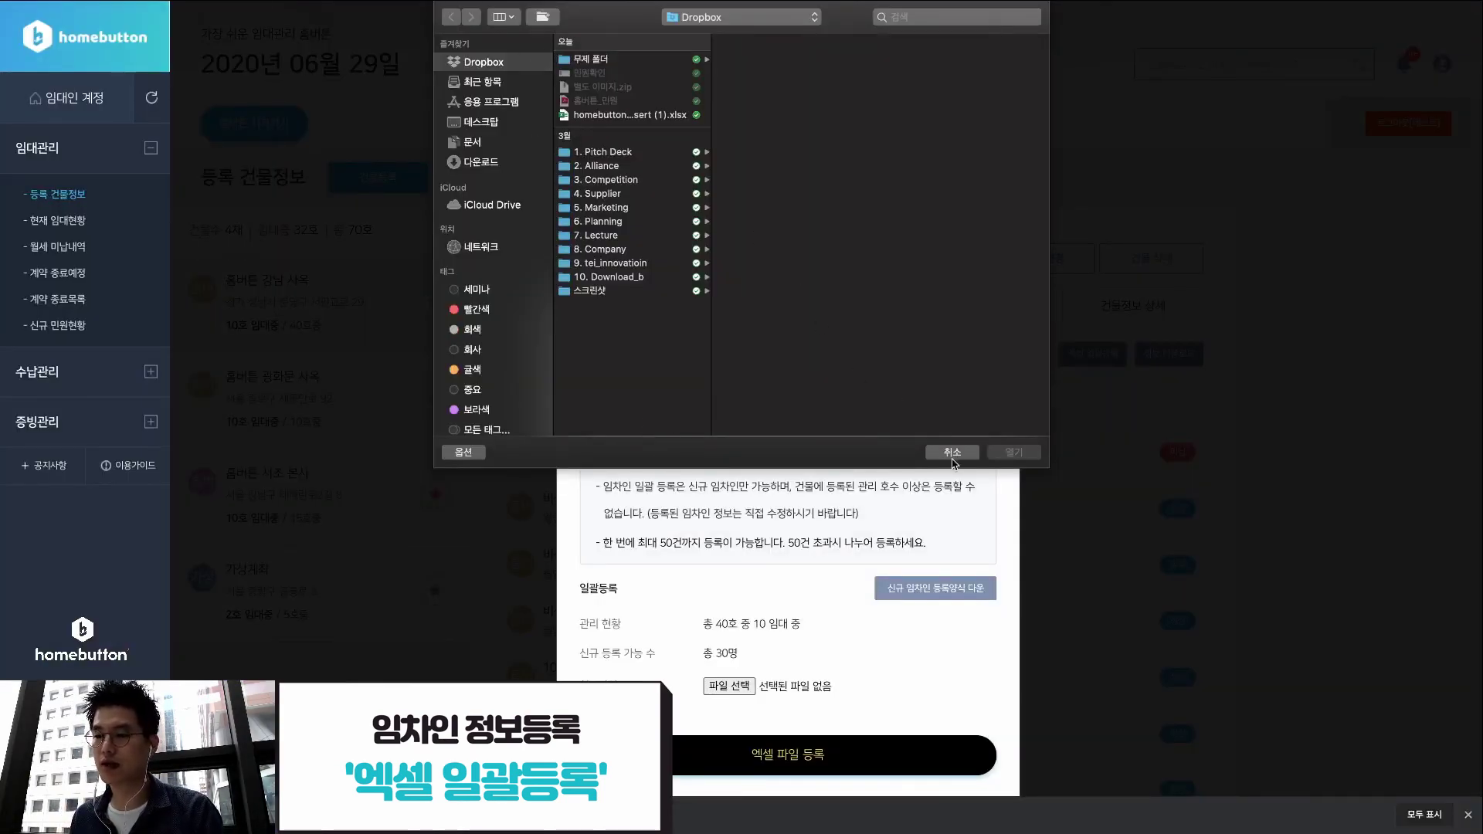
click(953, 452)
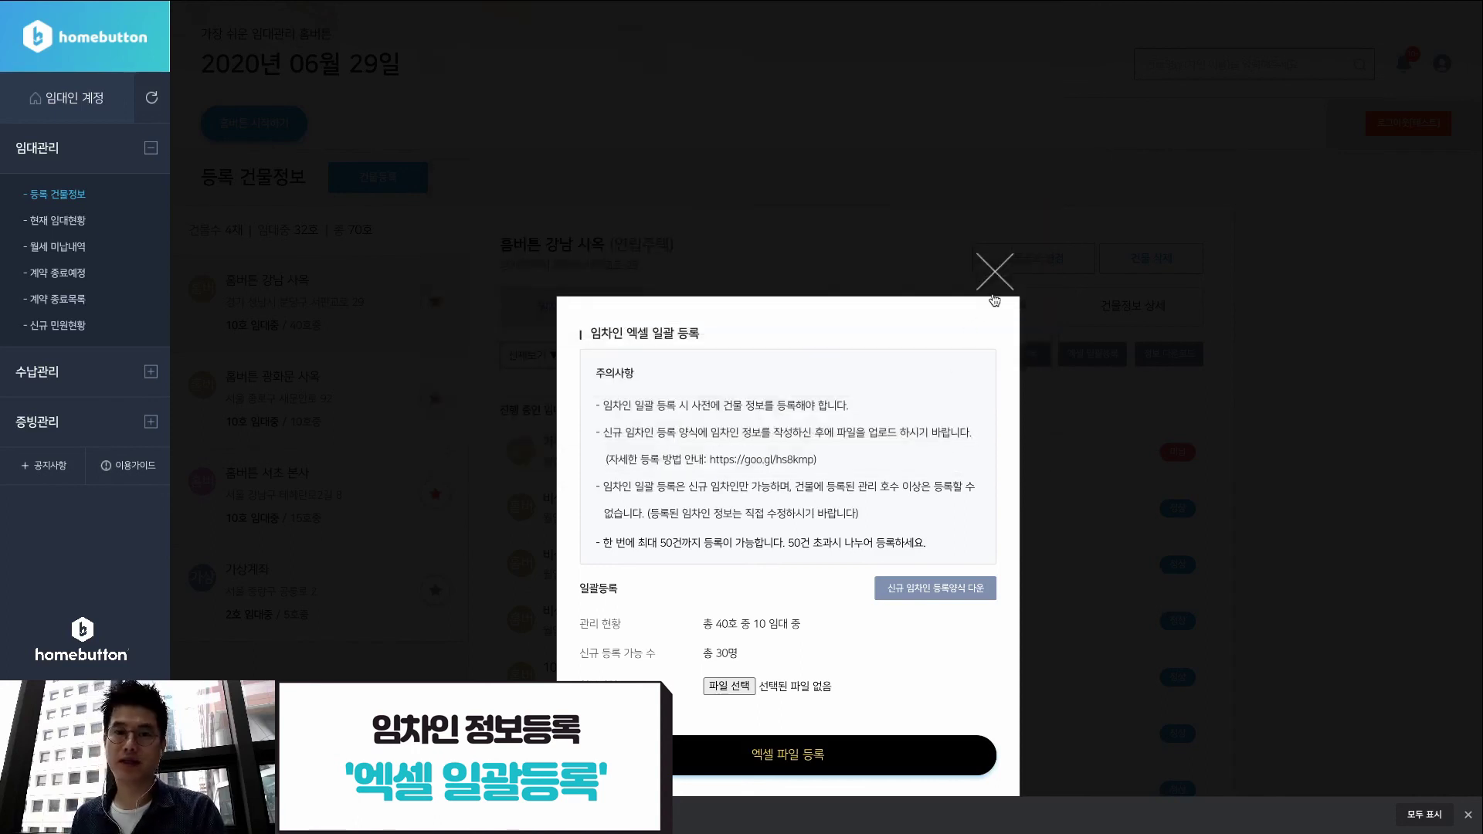